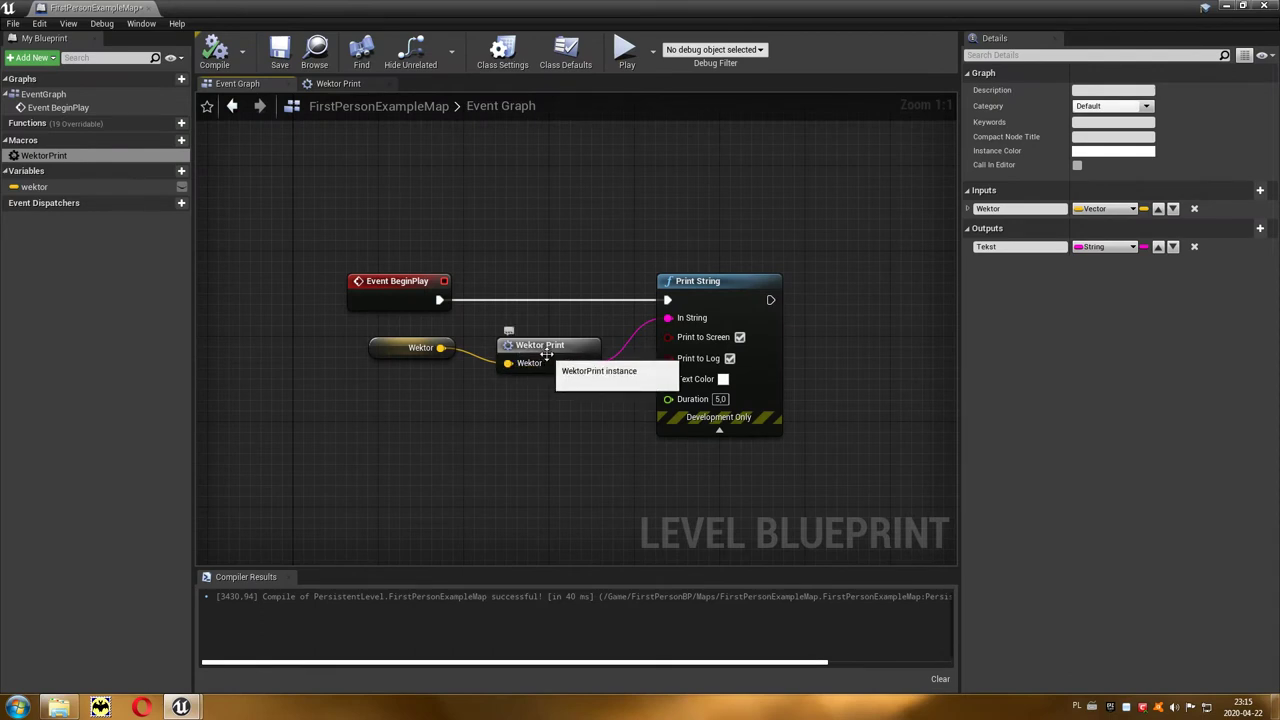
# - Open the Wektor Print macro graph and rearrange Format Text, Outputs and the conversion node
pyautogui.doubleClick(547, 354)
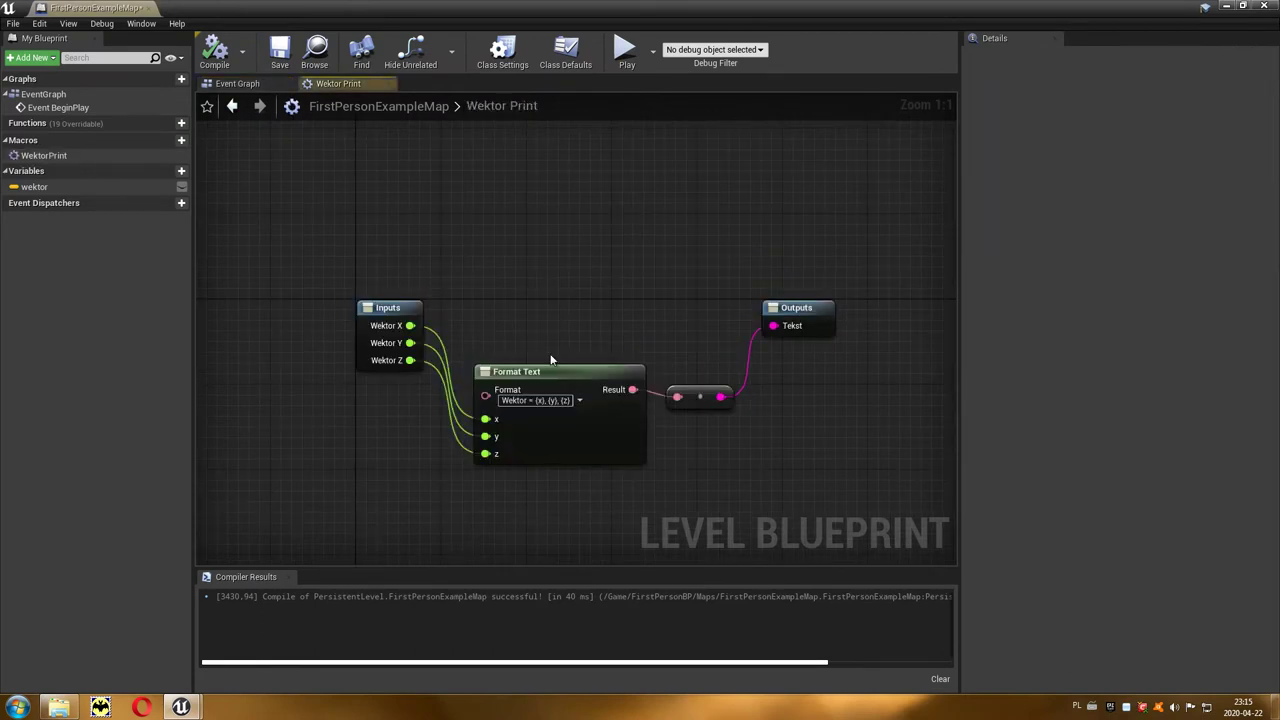
pyautogui.moveTo(554, 385); pyautogui.dragTo(566, 290)
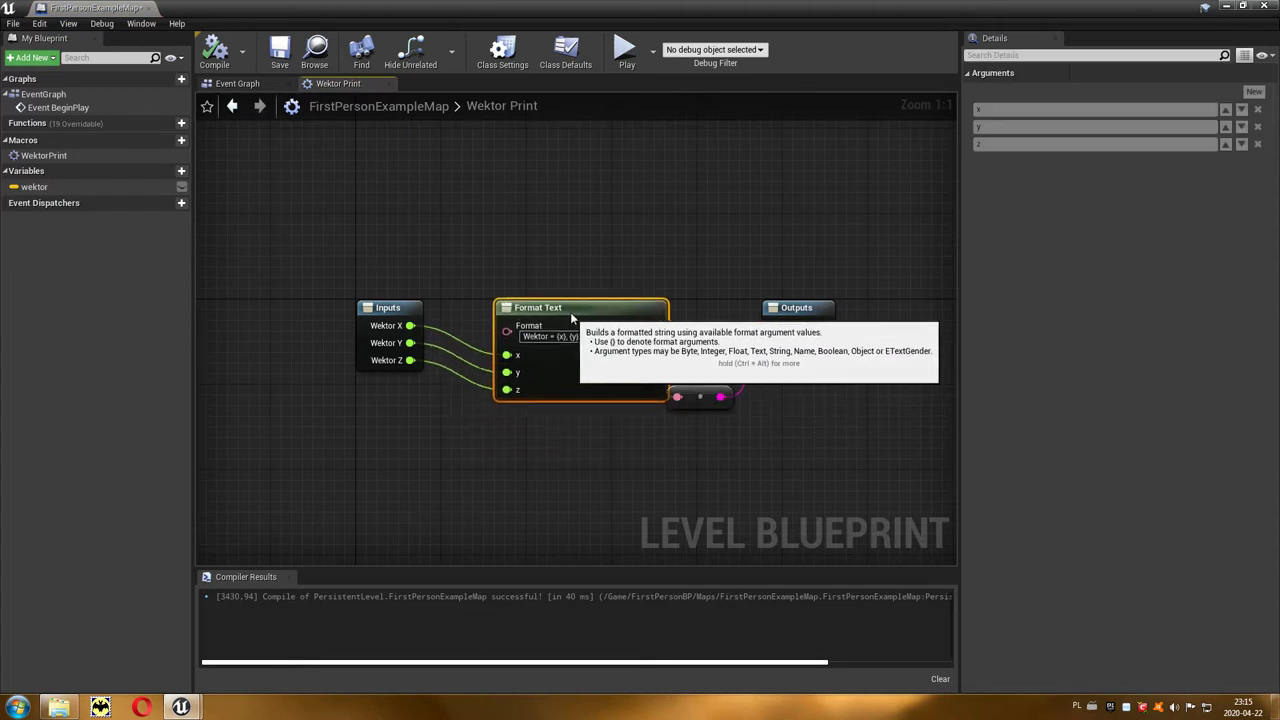
pyautogui.moveTo(831, 308); pyautogui.dragTo(939, 308)
pyautogui.moveTo(712, 396); pyautogui.dragTo(745, 310)
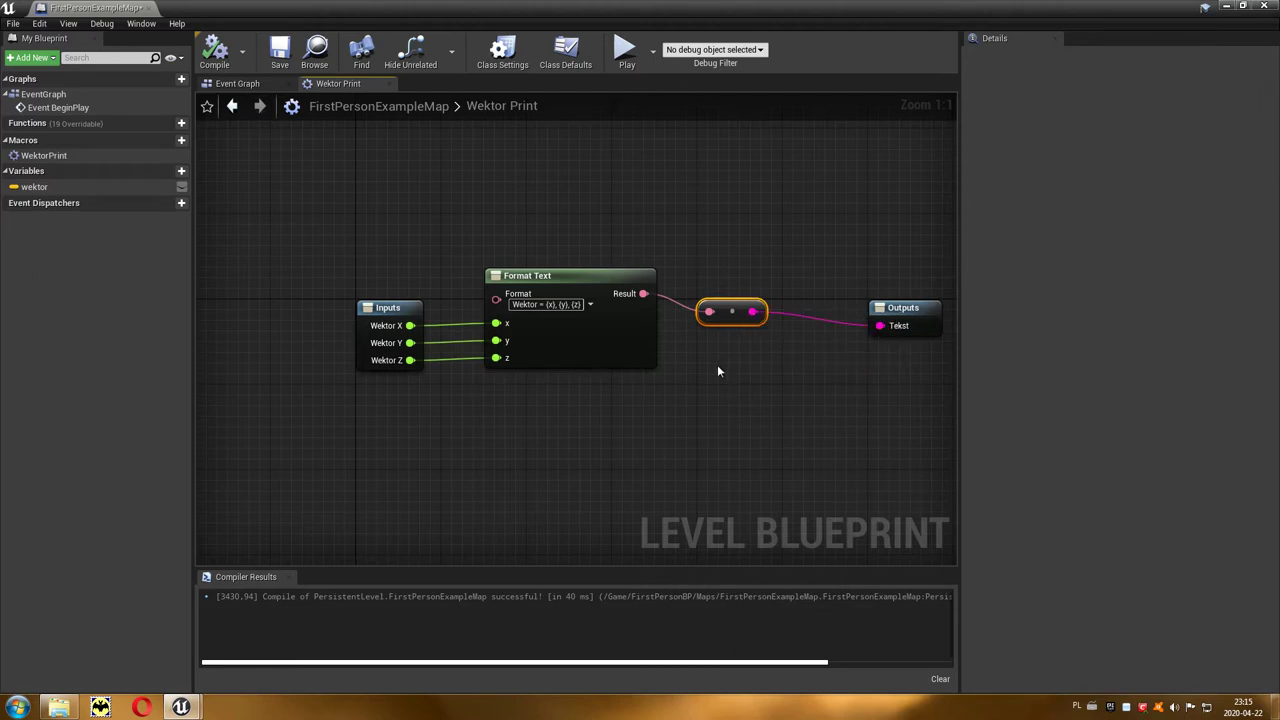
# - Add a String Append node above Format Text via an 'appen' search, then select Inputs
pyautogui.rightClick(706, 210)
pyautogui.write('appe')
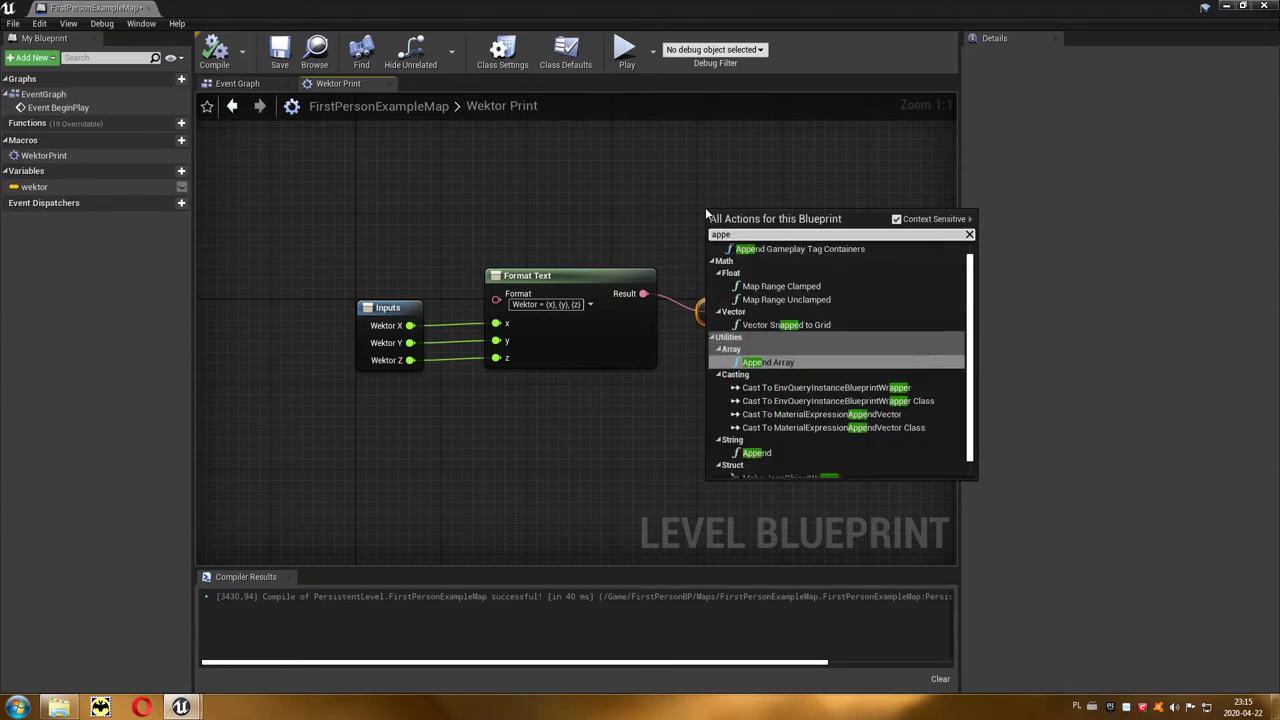
pyautogui.write('n')
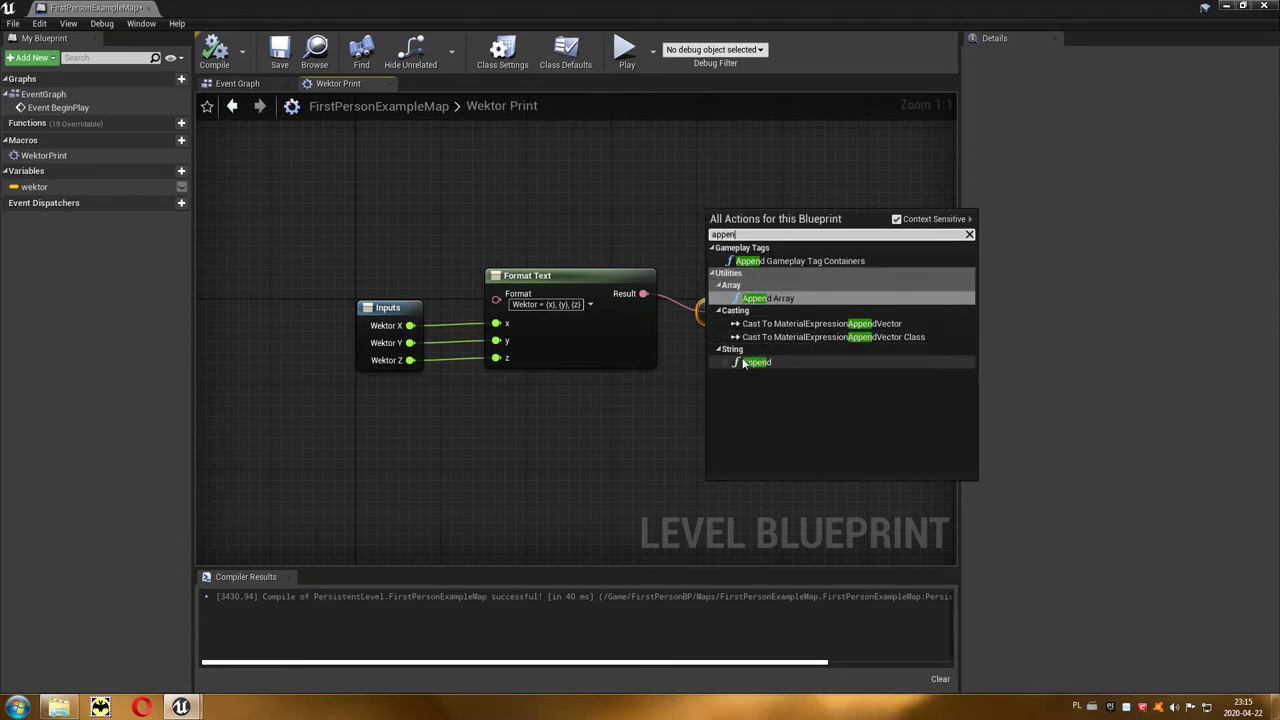
pyautogui.click(759, 362)
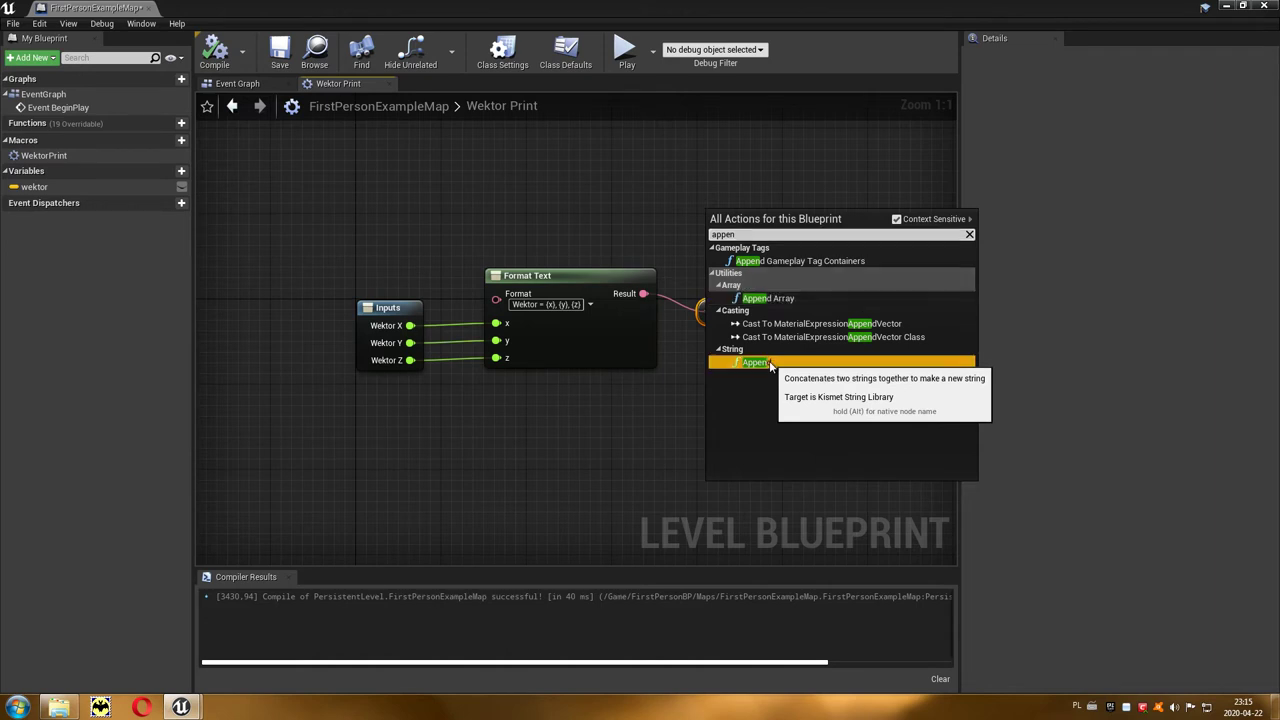
pyautogui.moveTo(771, 220); pyautogui.dragTo(754, 181)
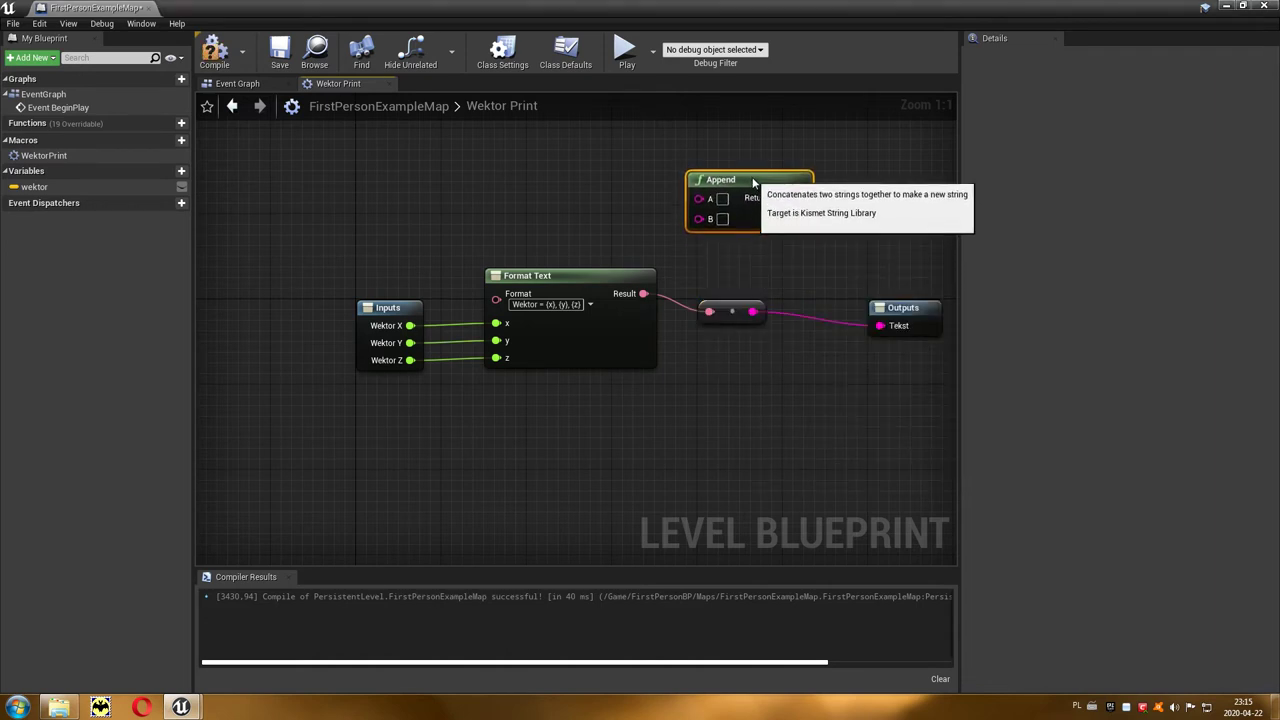
pyautogui.click(408, 309)
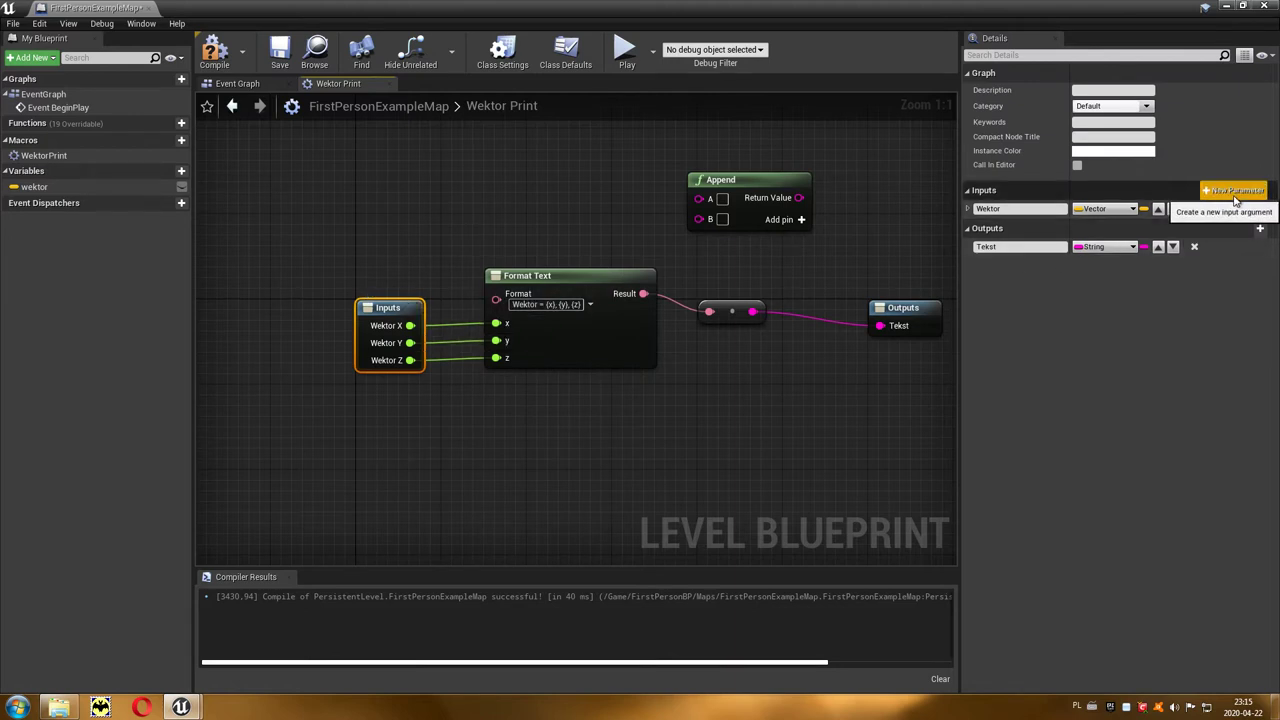
# - Add a String input named Nazwa, order it above Wektor, and reposition the Inputs node
pyautogui.click(1234, 196)
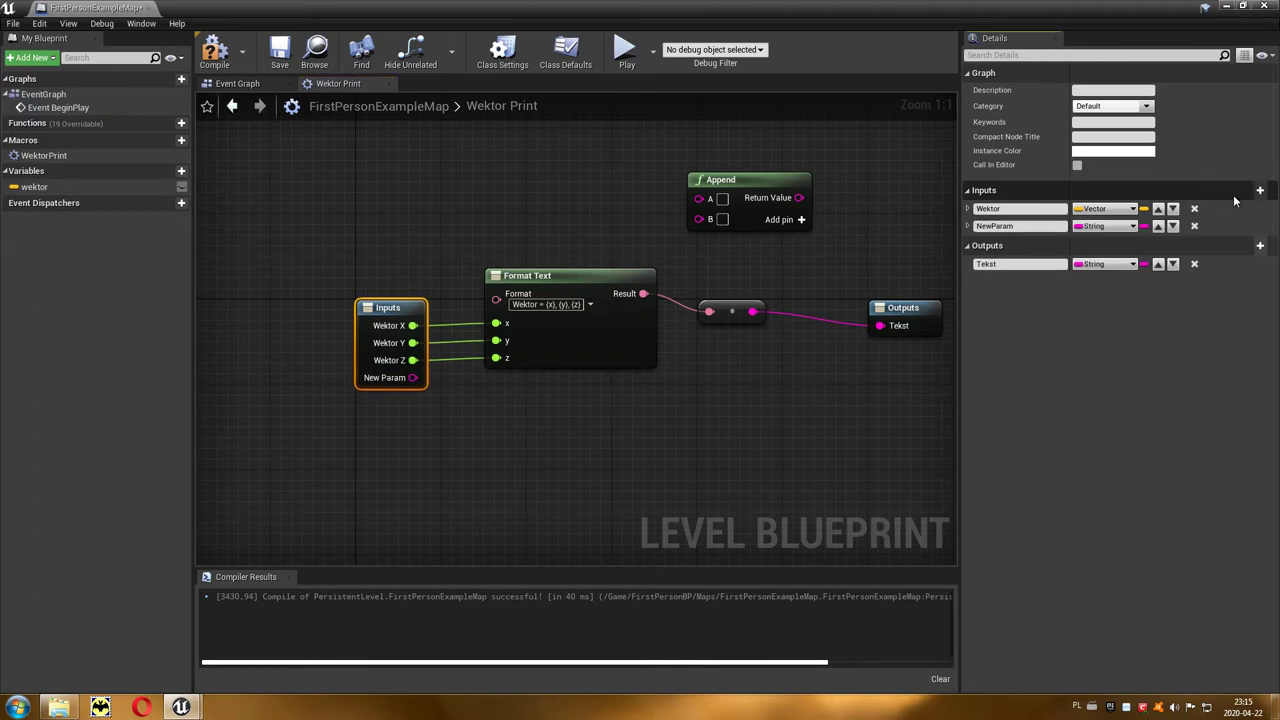
pyautogui.click(1000, 226)
pyautogui.write('Nazwa')
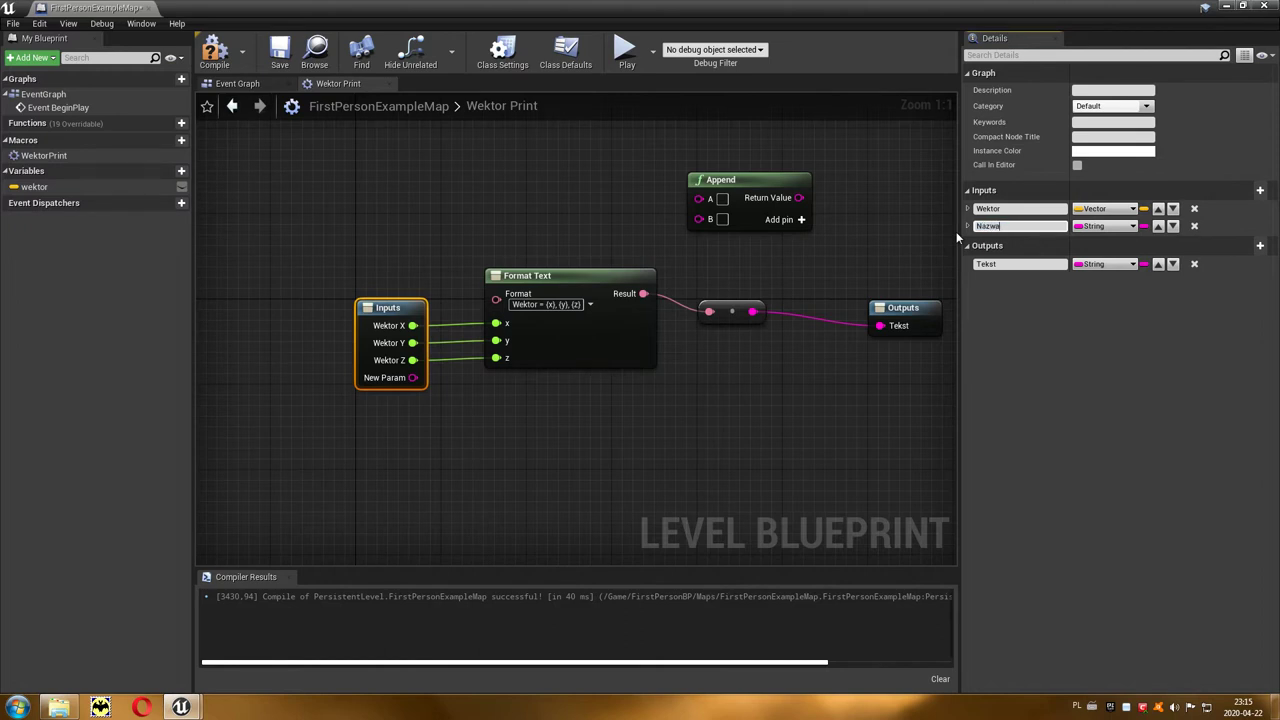
pyautogui.click(1157, 226)
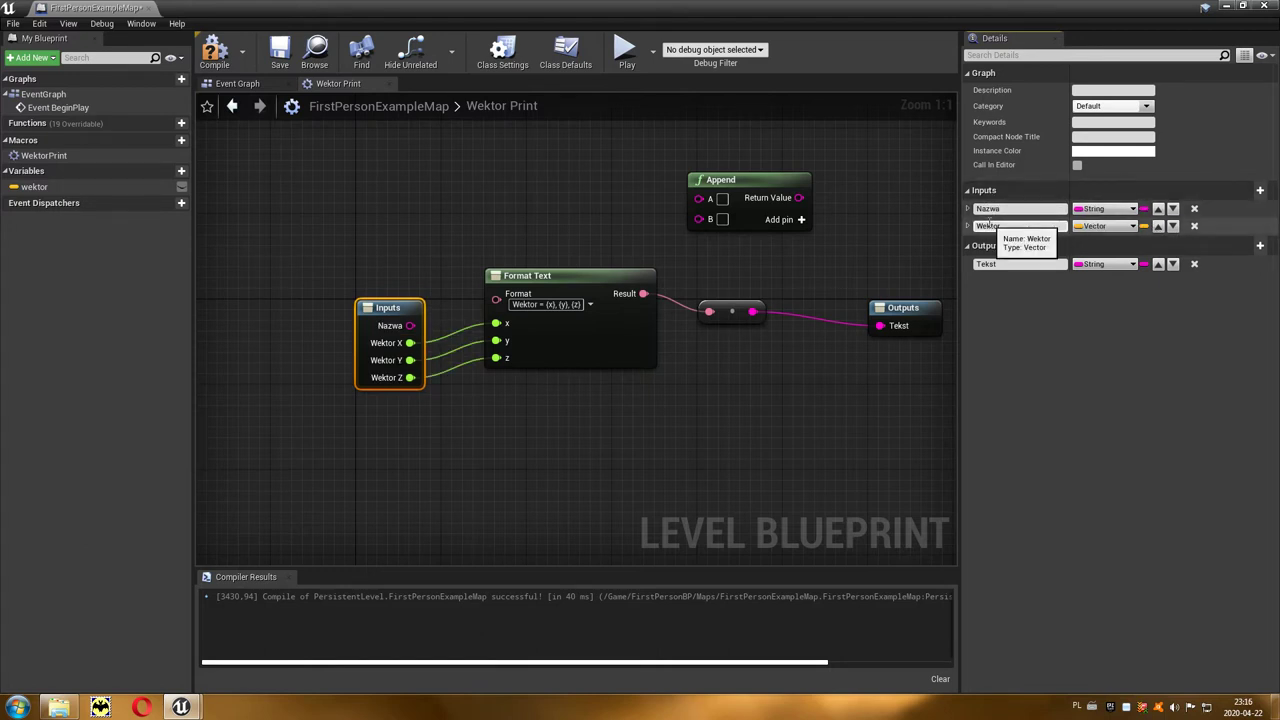
pyautogui.moveTo(406, 328)
pyautogui.mouseDown()
pyautogui.moveTo(374, 264)
pyautogui.moveTo(703, 206)
pyautogui.mouseUp()
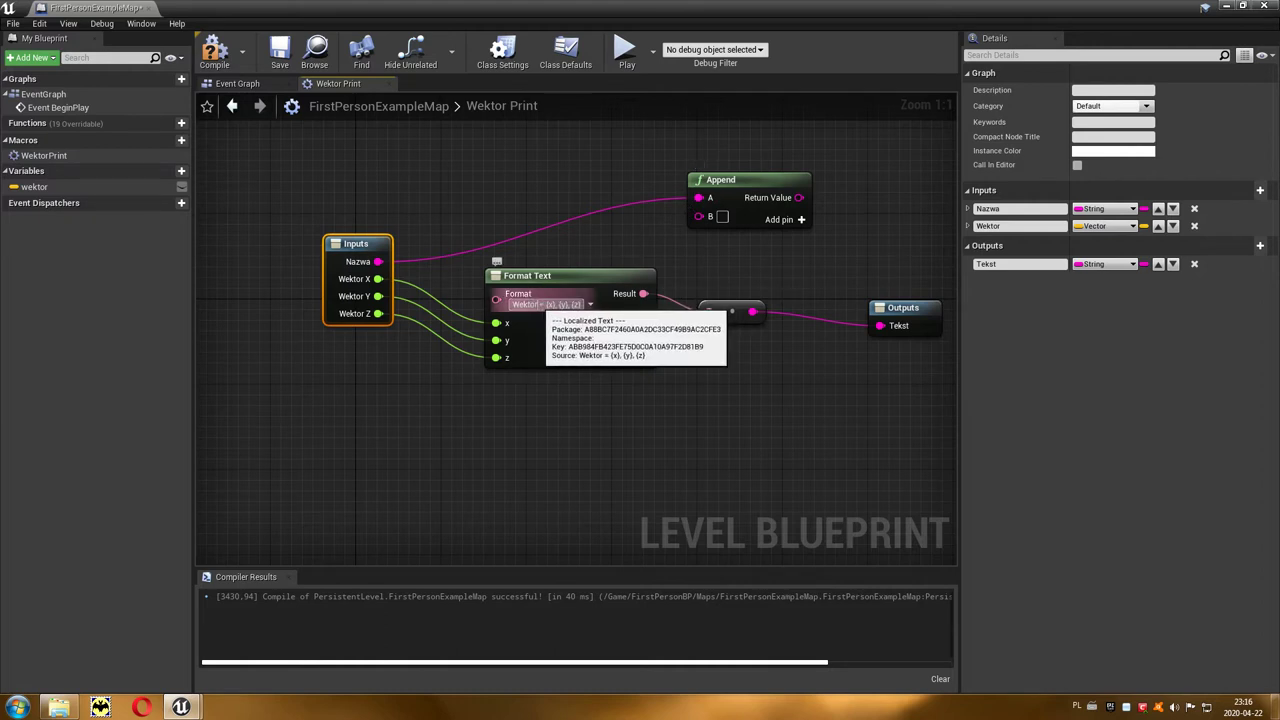
# - Remove 'Wektor' from the Format Text pattern, leaving '= {x}, {y}, {z}'
pyautogui.moveTo(538, 304); pyautogui.dragTo(472, 304)
pyautogui.press('BackSpace')
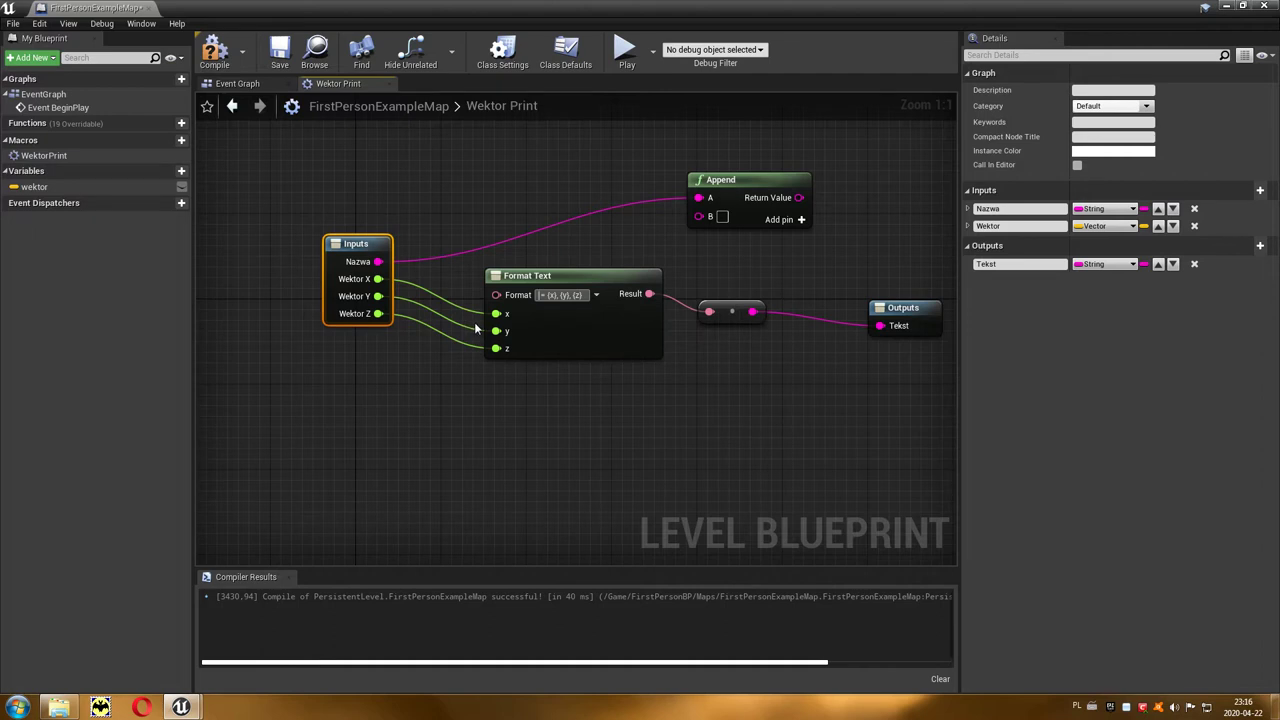
# - Wire the converted text into Append's B pin, place Append after it, and add pin C
pyautogui.moveTo(752, 311); pyautogui.dragTo(698, 217)
pyautogui.moveTo(839, 269); pyautogui.dragTo(709, 274, button='right')
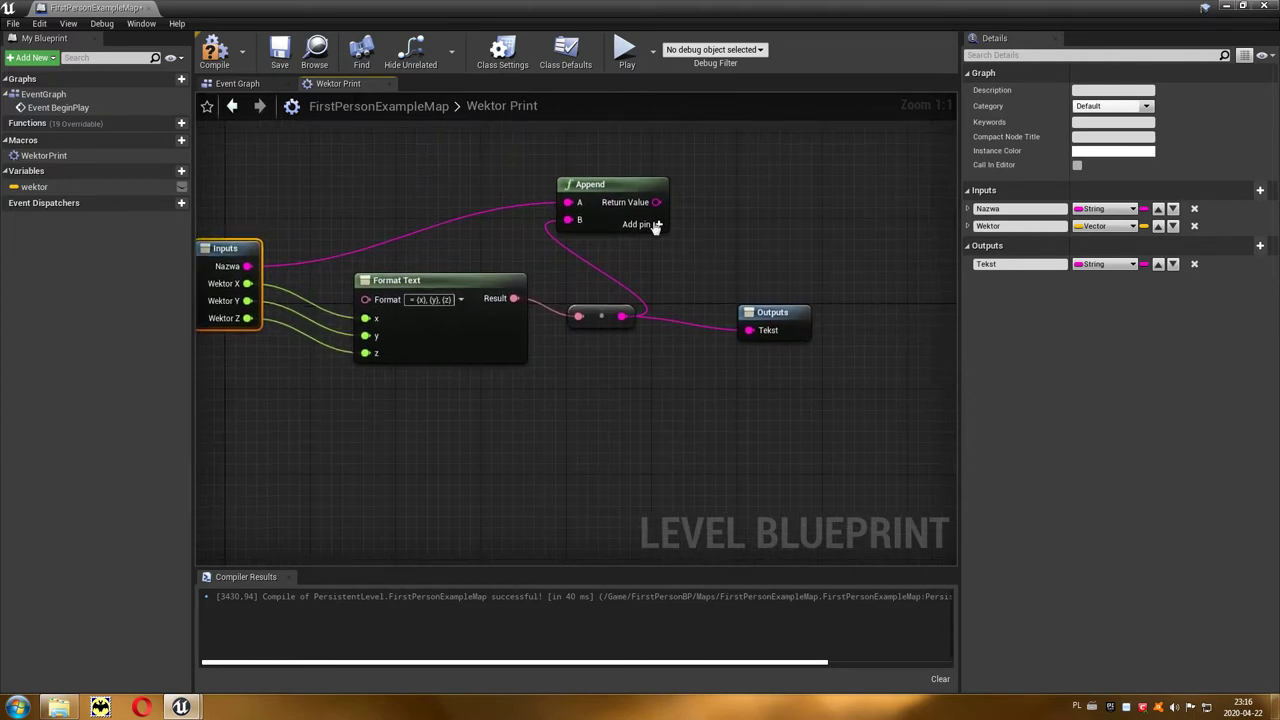
pyautogui.moveTo(628, 182); pyautogui.dragTo(755, 206)
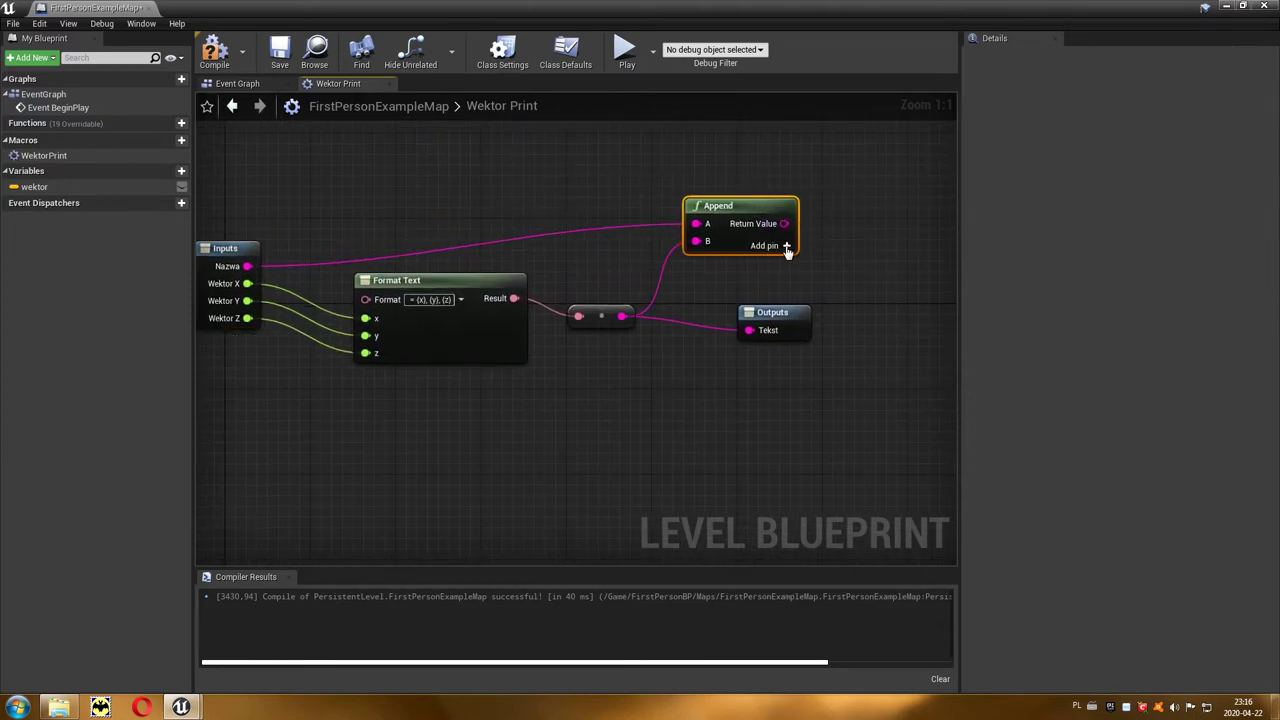
pyautogui.click(765, 247)
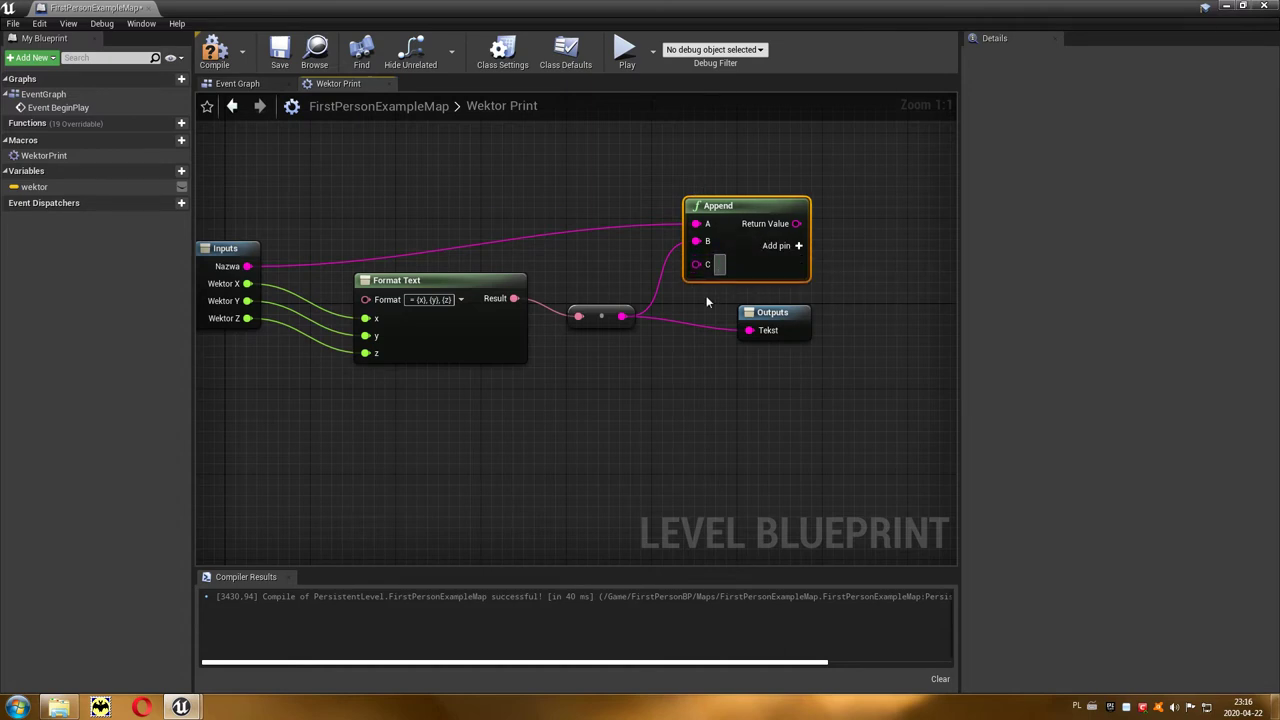
# - Connect Append's Return Value to the Tekst output and recenter the graph
pyautogui.moveTo(792, 326); pyautogui.dragTo(887, 316)
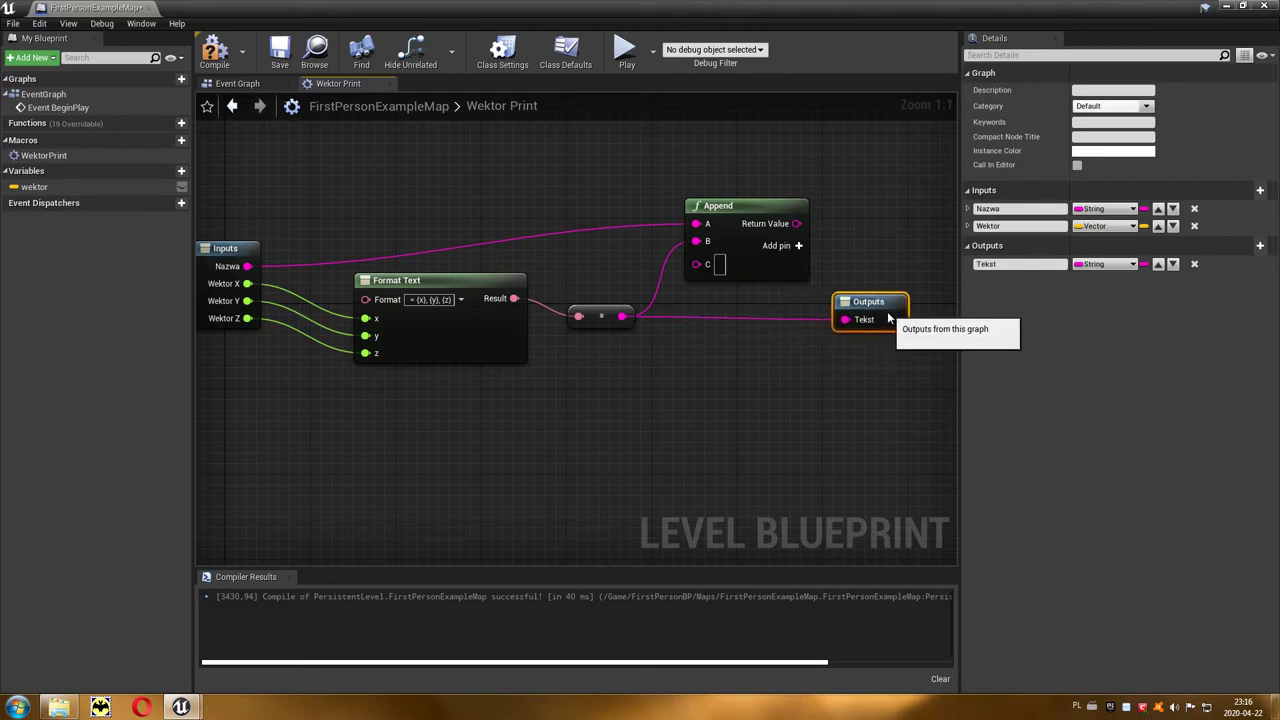
pyautogui.moveTo(796, 223)
pyautogui.mouseDown()
pyautogui.moveTo(832, 315)
pyautogui.moveTo(848, 322)
pyautogui.mouseUp()
pyautogui.moveTo(752, 205); pyautogui.dragTo(752, 237)
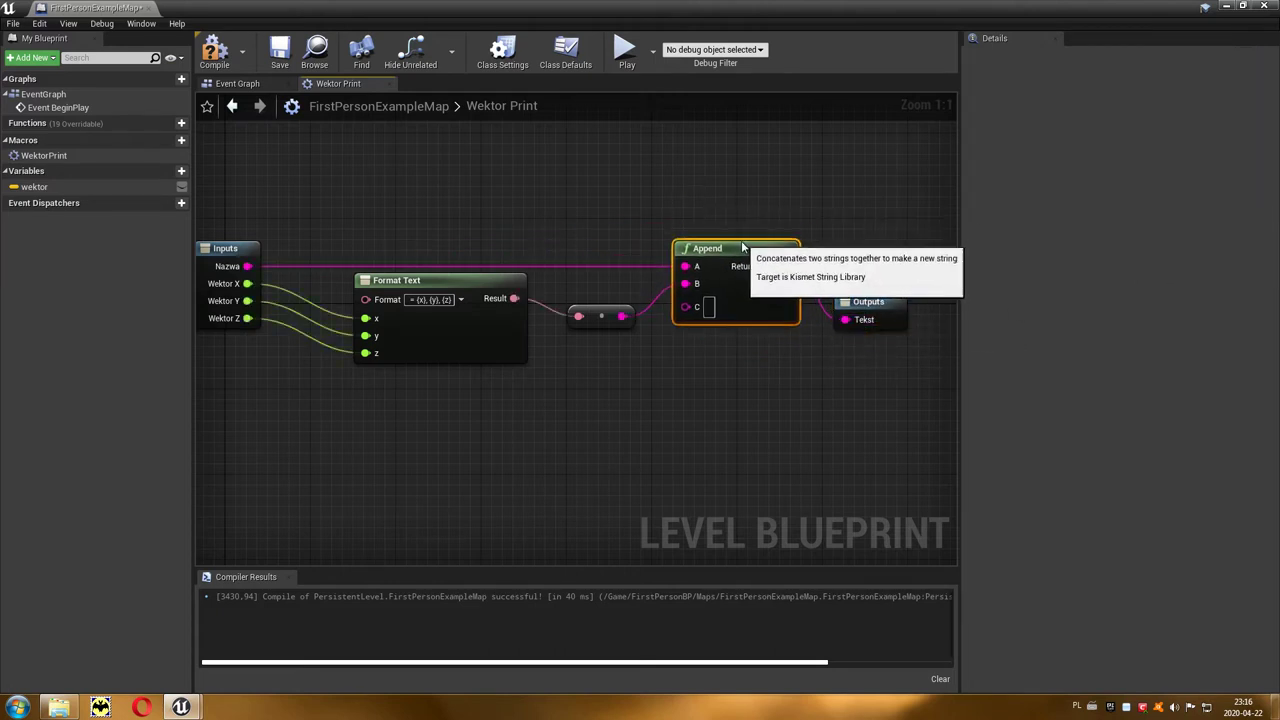
pyautogui.moveTo(567, 372); pyautogui.dragTo(657, 376, button='right')
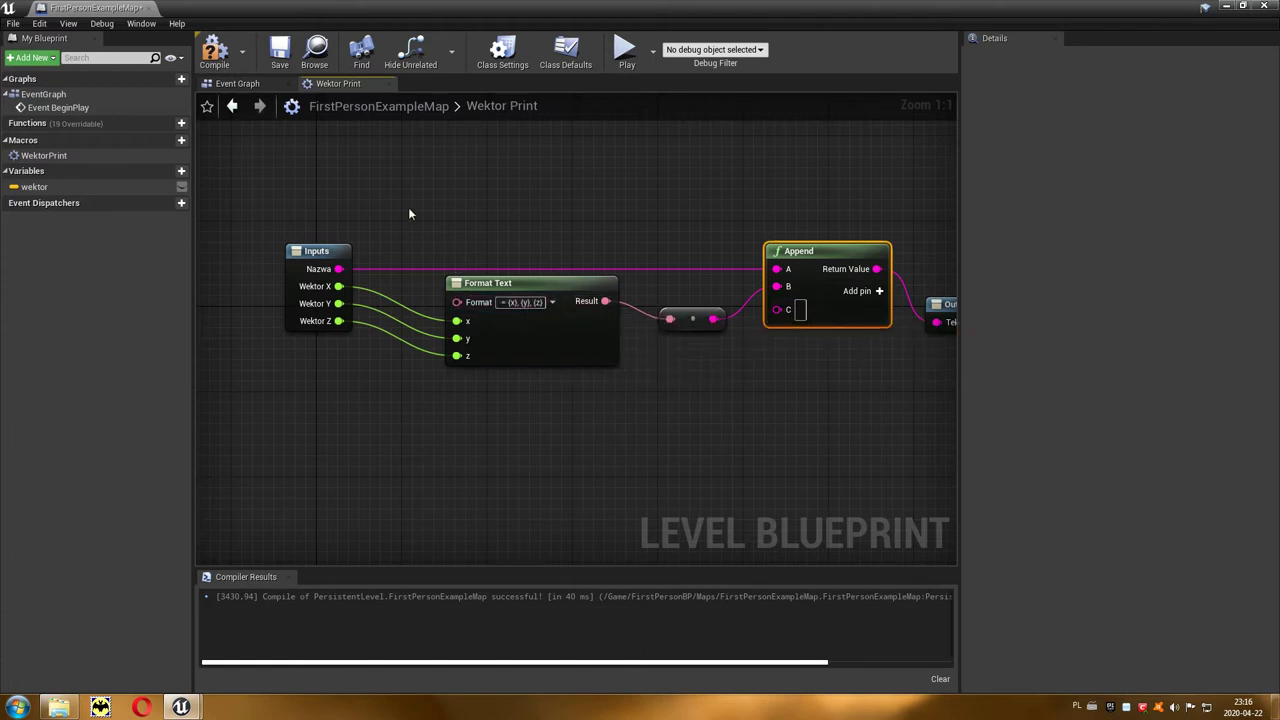
# - In the Event Graph, set the Wektor Print node's Nazwa to 'Wektor'
pyautogui.click(248, 83)
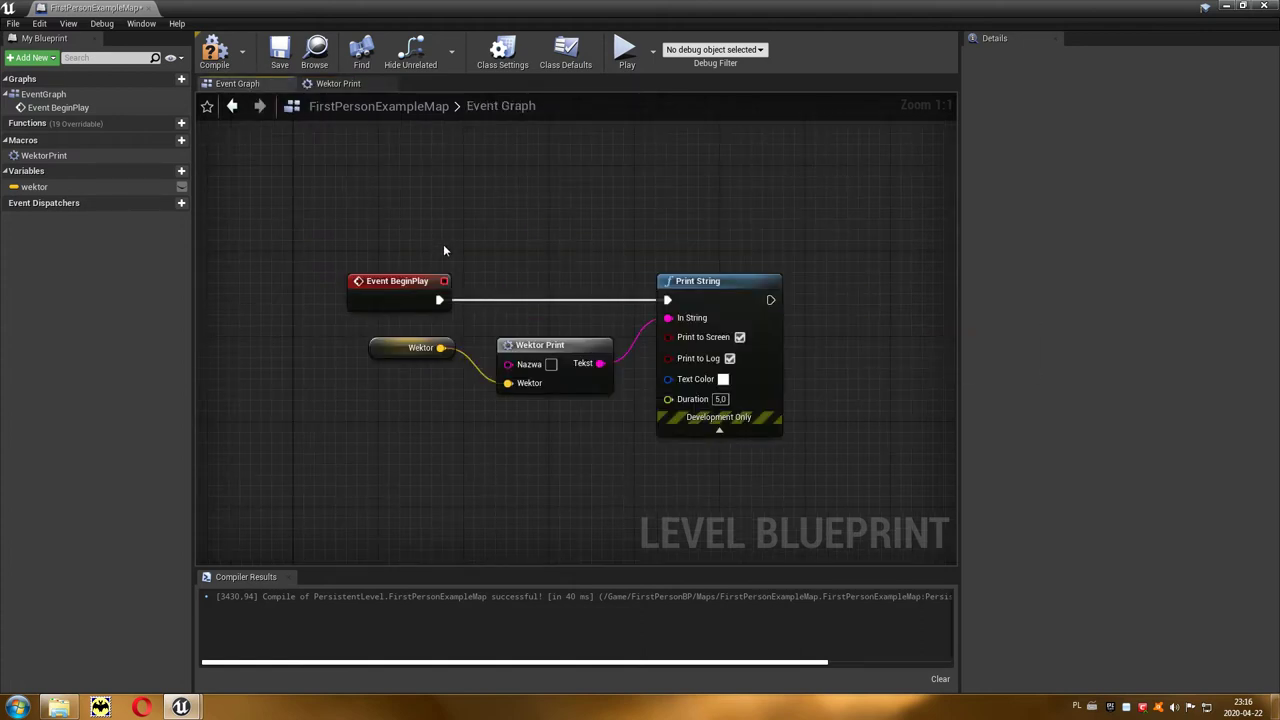
pyautogui.moveTo(380, 349); pyautogui.dragTo(355, 392)
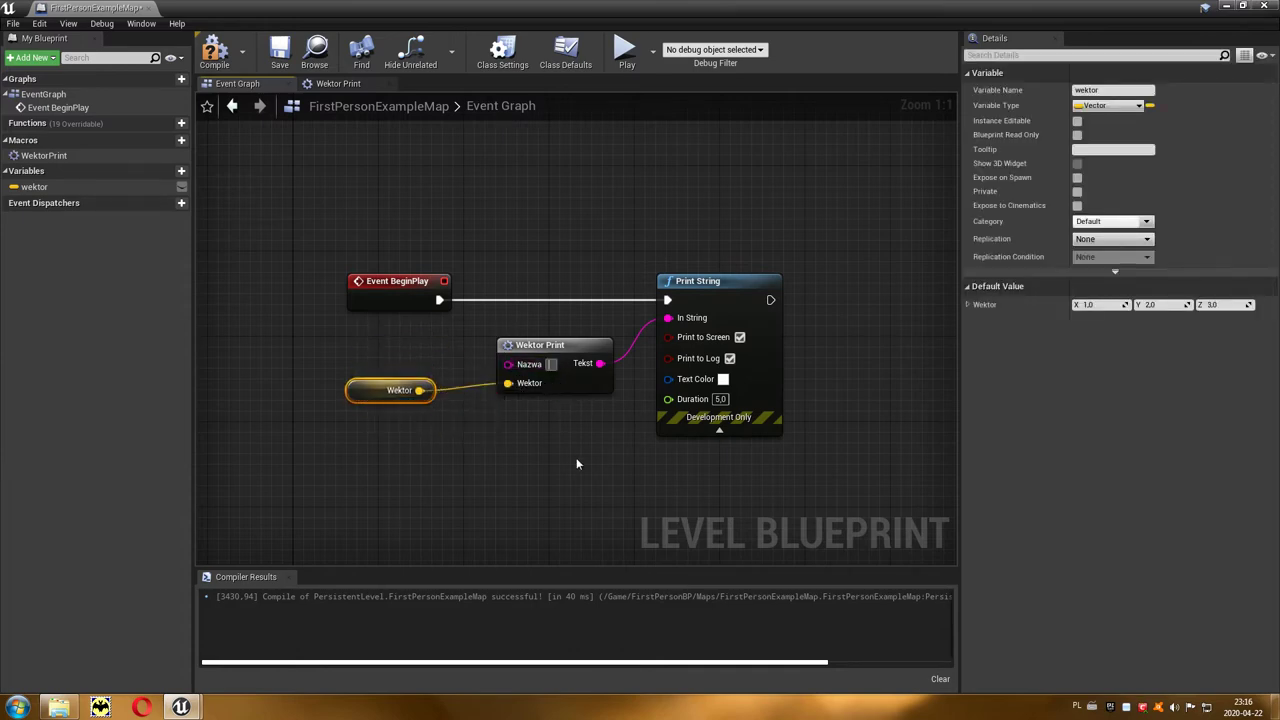
pyautogui.write('Wektor')
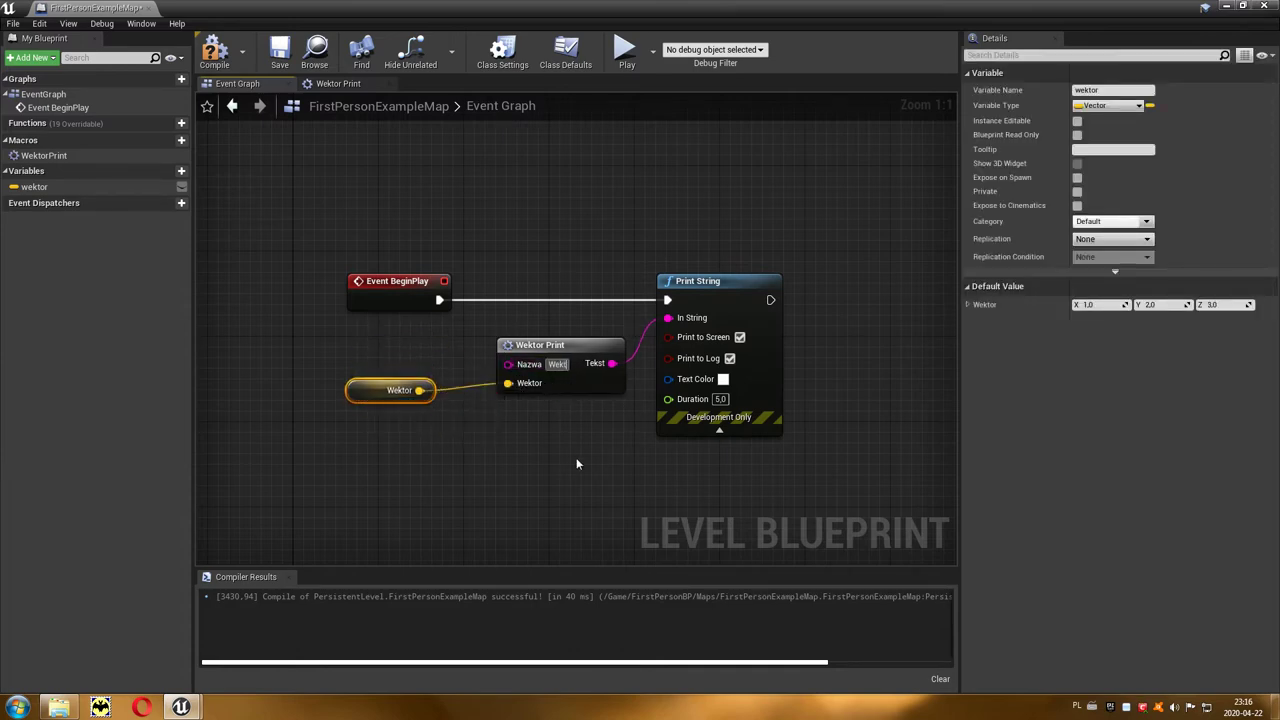
pyautogui.press('Return')
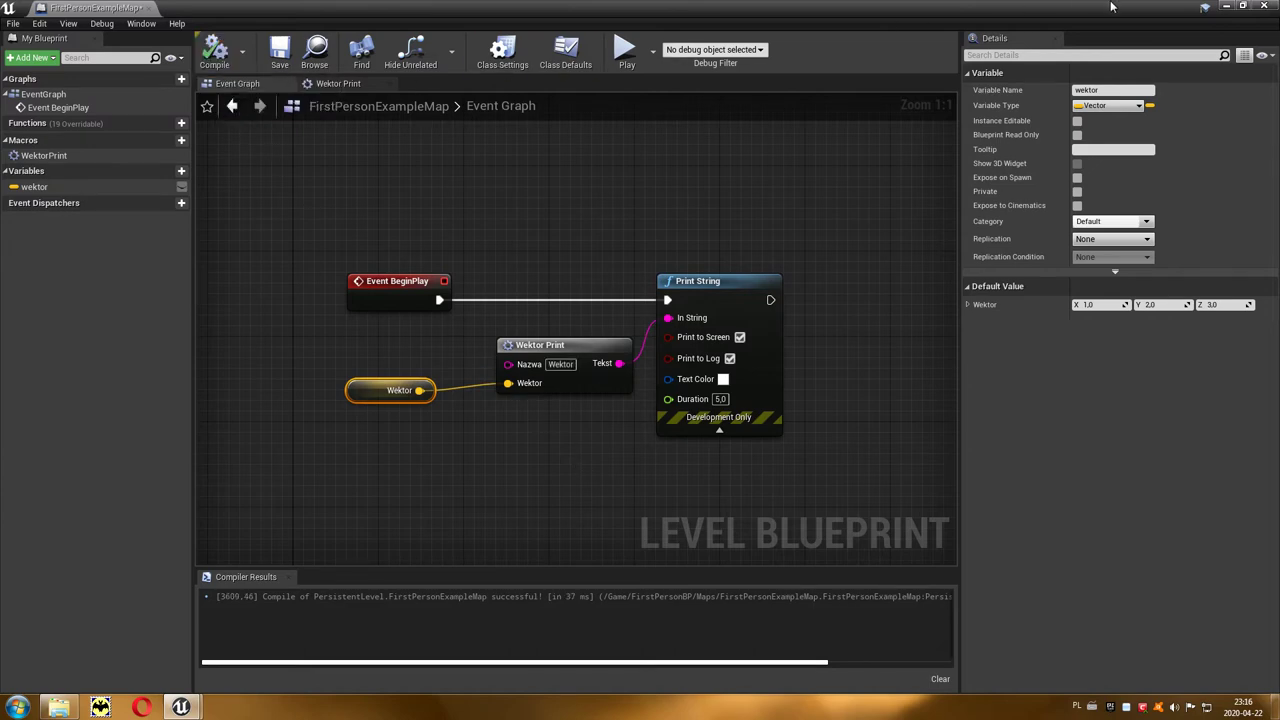
# - Run a quick test play of the level and stop it
pyautogui.click(1226, 6)
pyautogui.click(769, 50)
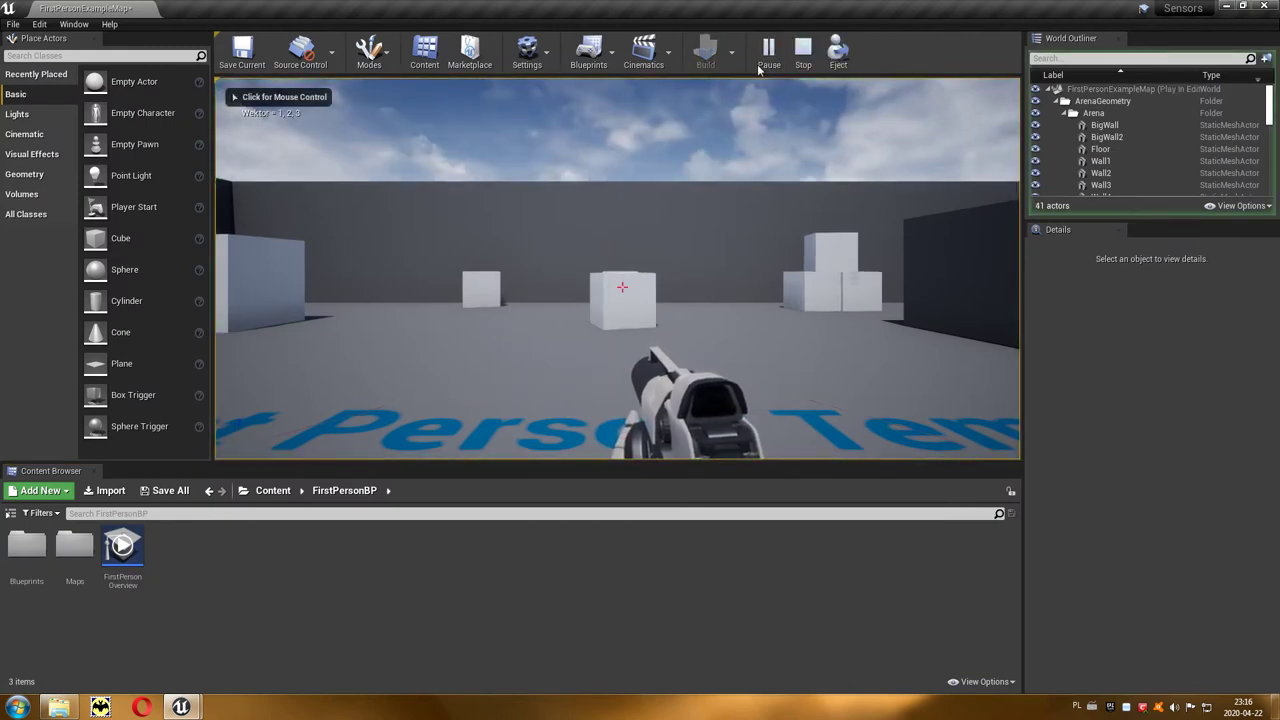
pyautogui.click(803, 50)
# - Back in the Level Blueprint, delete the Wektor variable node
pyautogui.moveTo(181, 707)
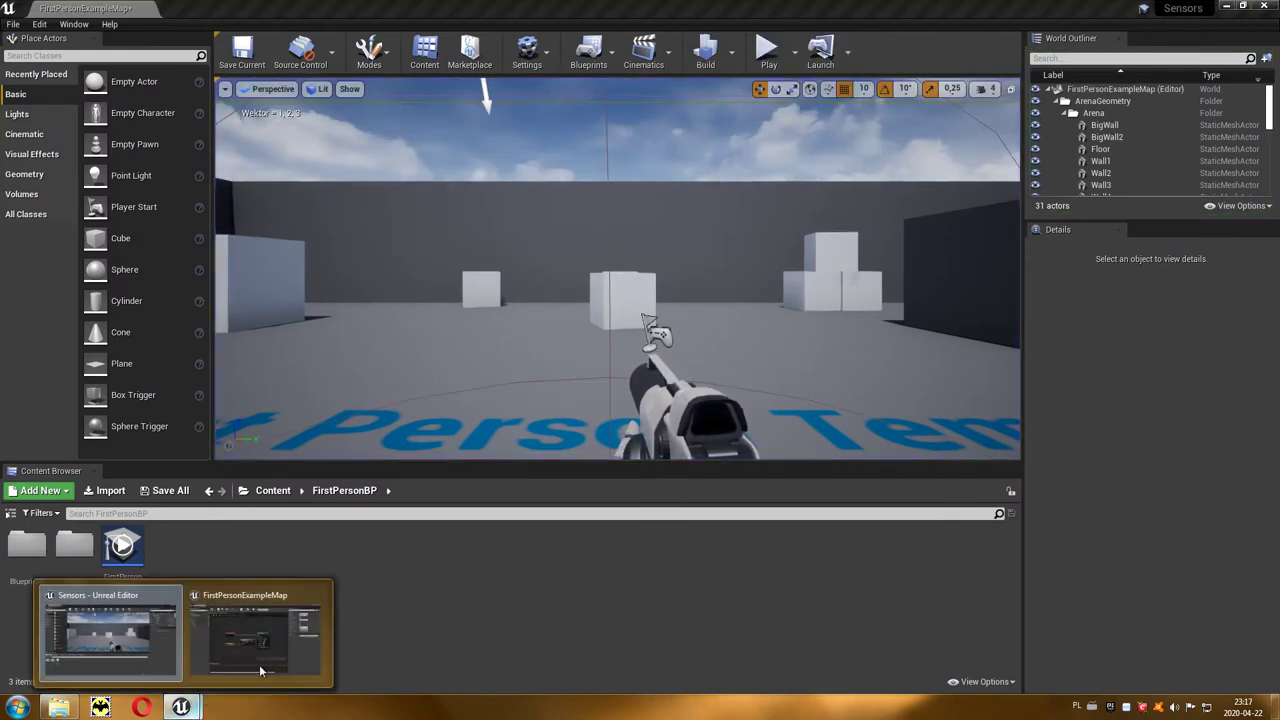
pyautogui.click(284, 644)
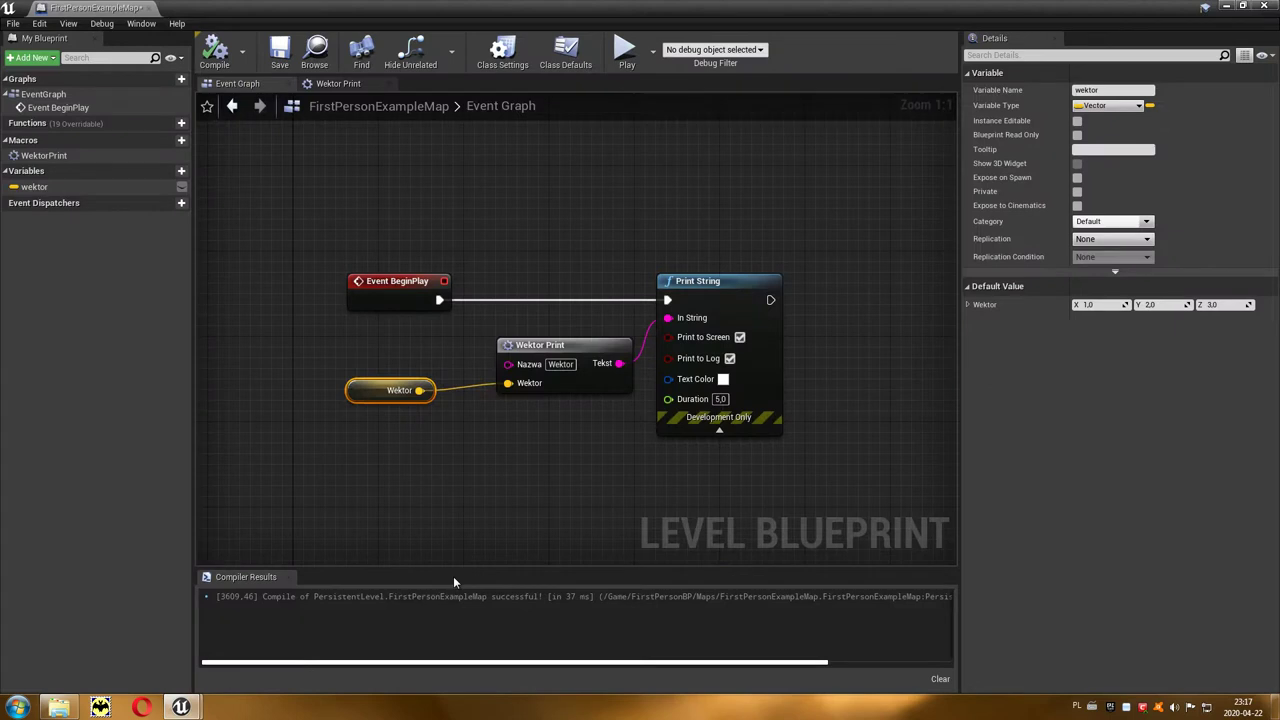
pyautogui.click(630, 512)
pyautogui.moveTo(448, 419); pyautogui.dragTo(333, 368)
pyautogui.press('Delete')
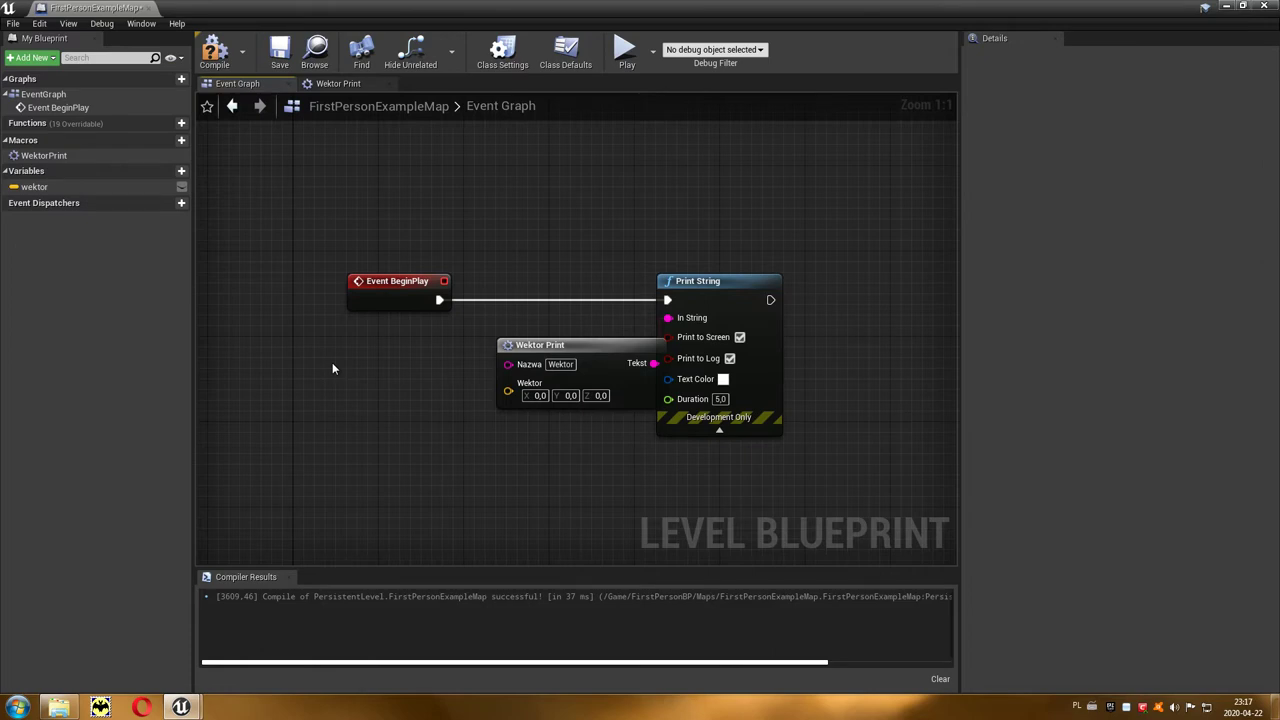
# - Browse the All Actions list into the Input category, checking Android Events
pyautogui.rightClick(333, 369)
pyautogui.scroll(-2, 422, 486)
pyautogui.scroll(-4, 422, 490)
pyautogui.scroll(-3, 422, 490)
pyautogui.scroll(-2, 422, 490)
pyautogui.scroll(-2, 422, 491)
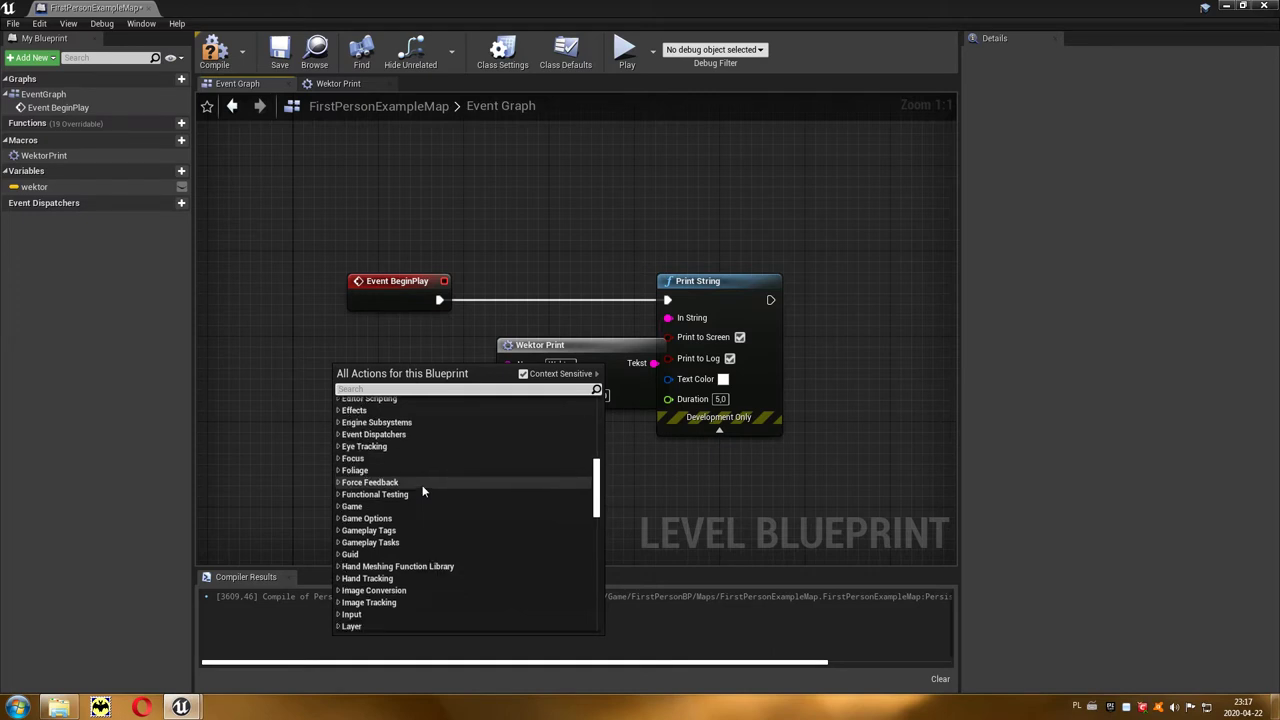
pyautogui.click(359, 614)
pyautogui.scroll(-2, 457, 565)
pyautogui.scroll(-4, 456, 560)
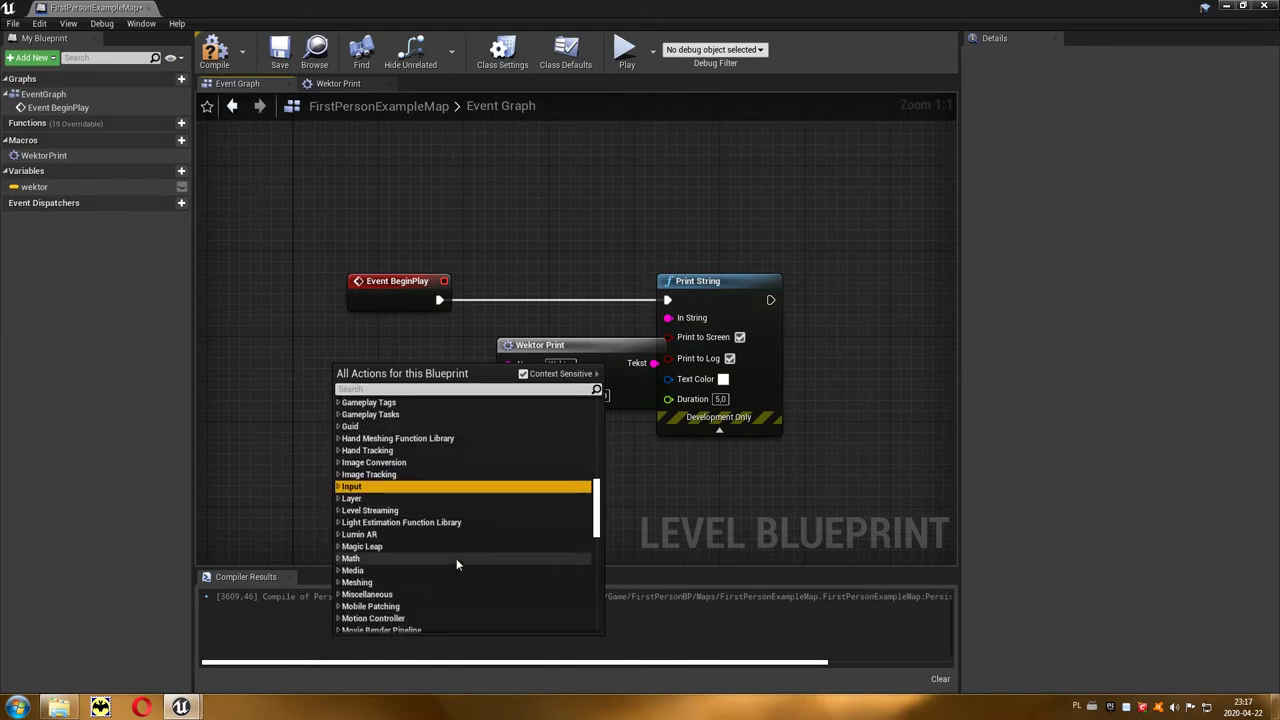
pyautogui.scroll(-1, 456, 560)
pyautogui.click(340, 467)
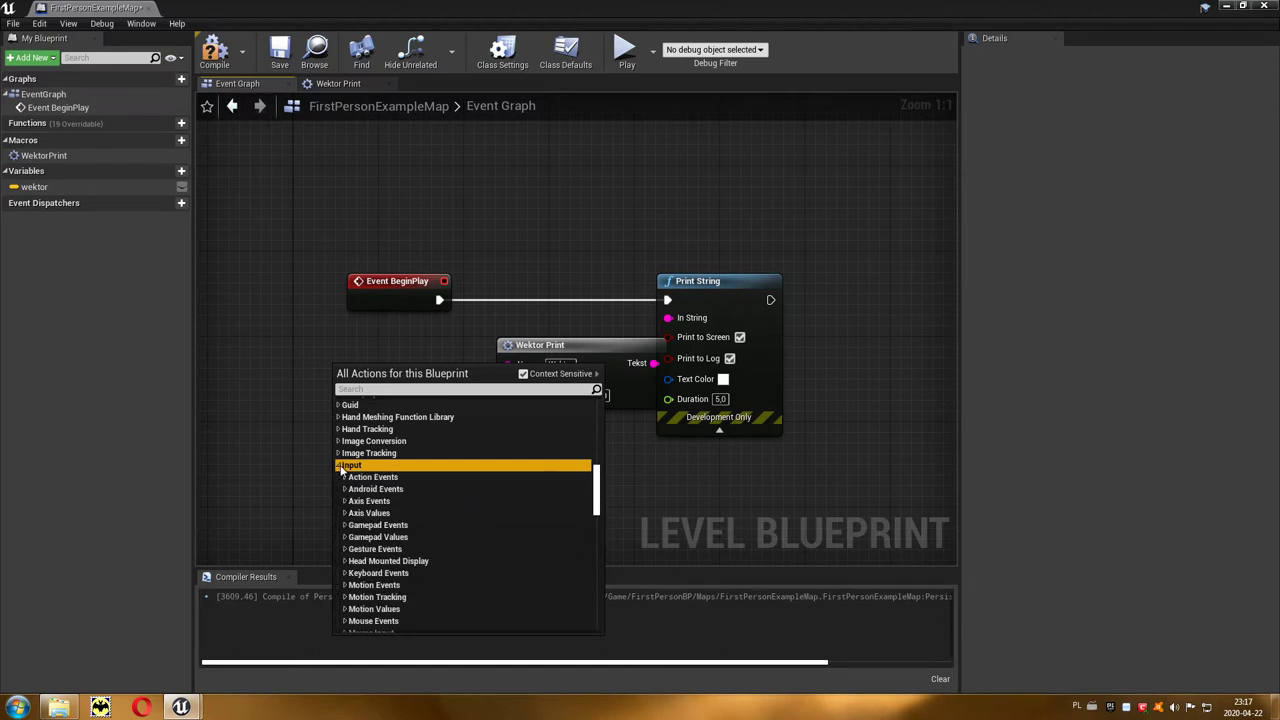
pyautogui.click(373, 495)
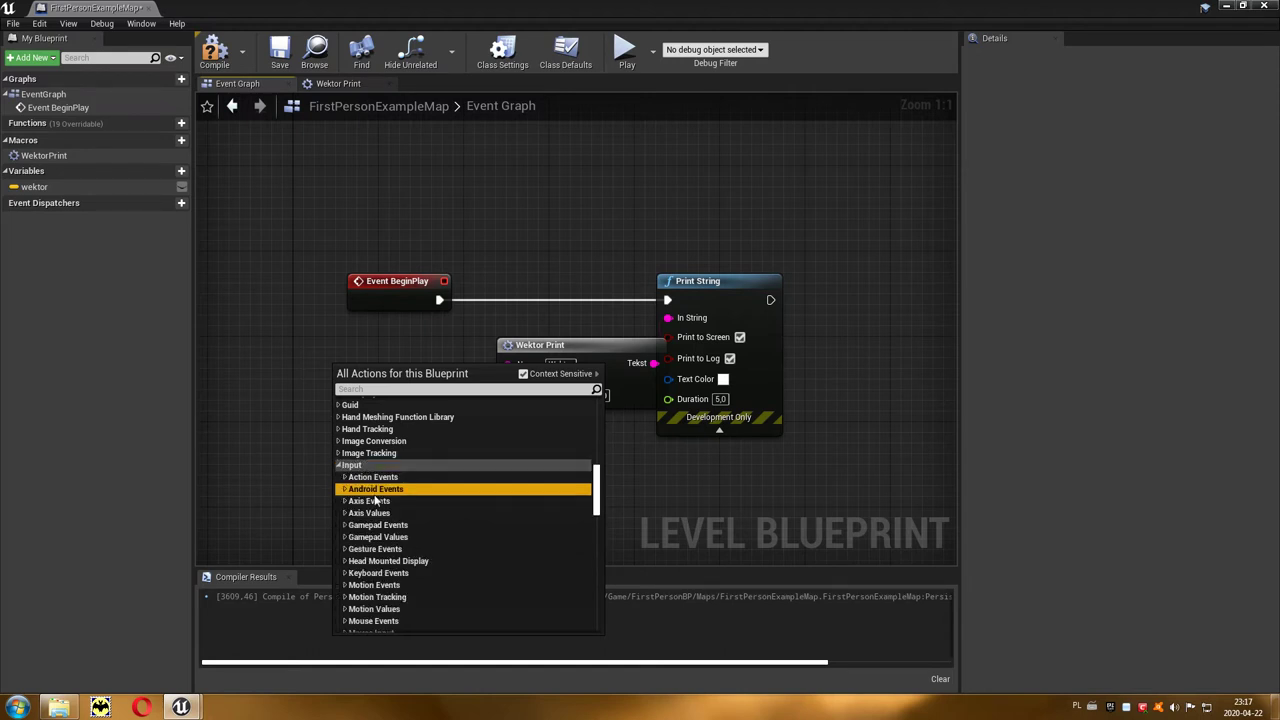
pyautogui.click(345, 490)
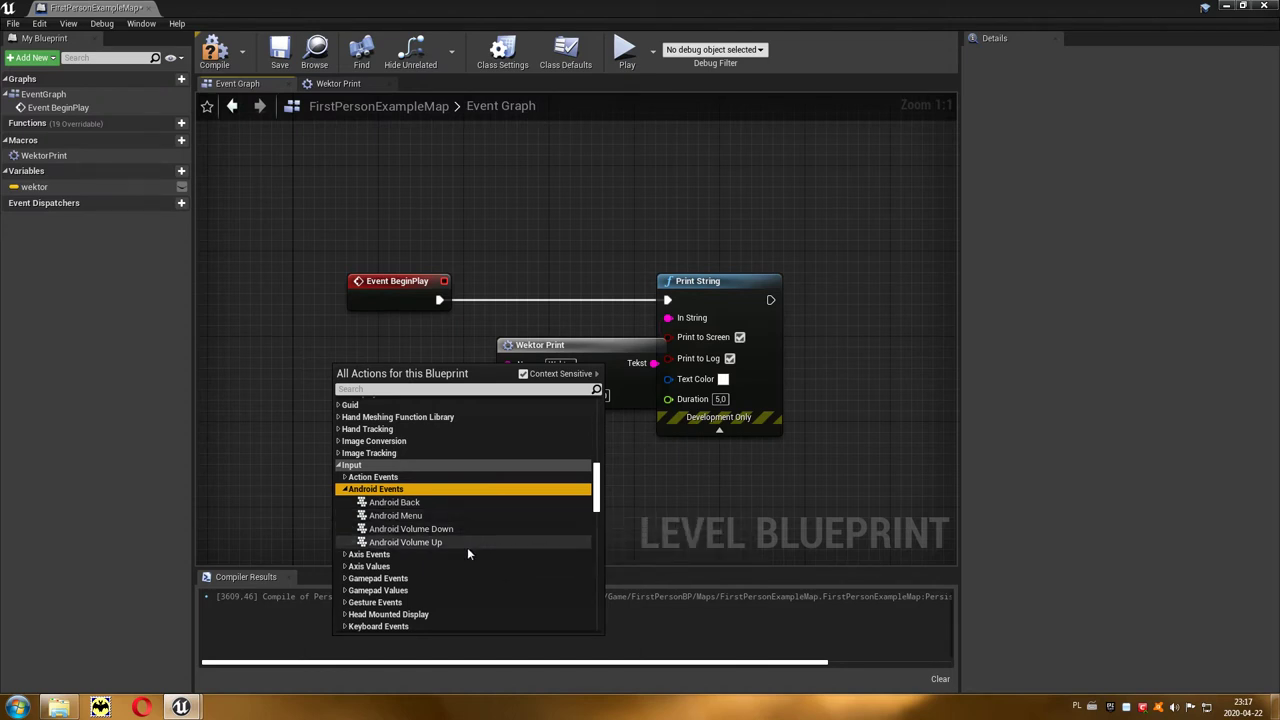
pyautogui.click(345, 490)
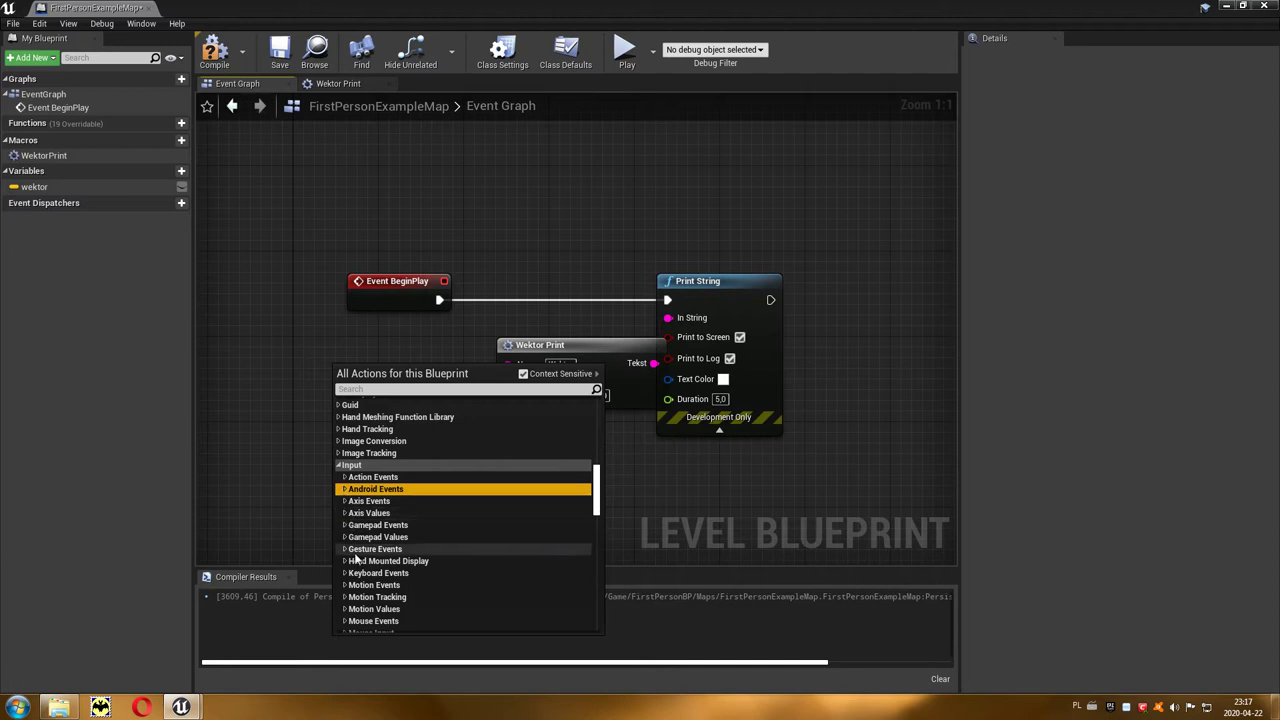
# - Look through Motion Events, then add Get Rotation Rate from Motion Values
pyautogui.click(409, 589)
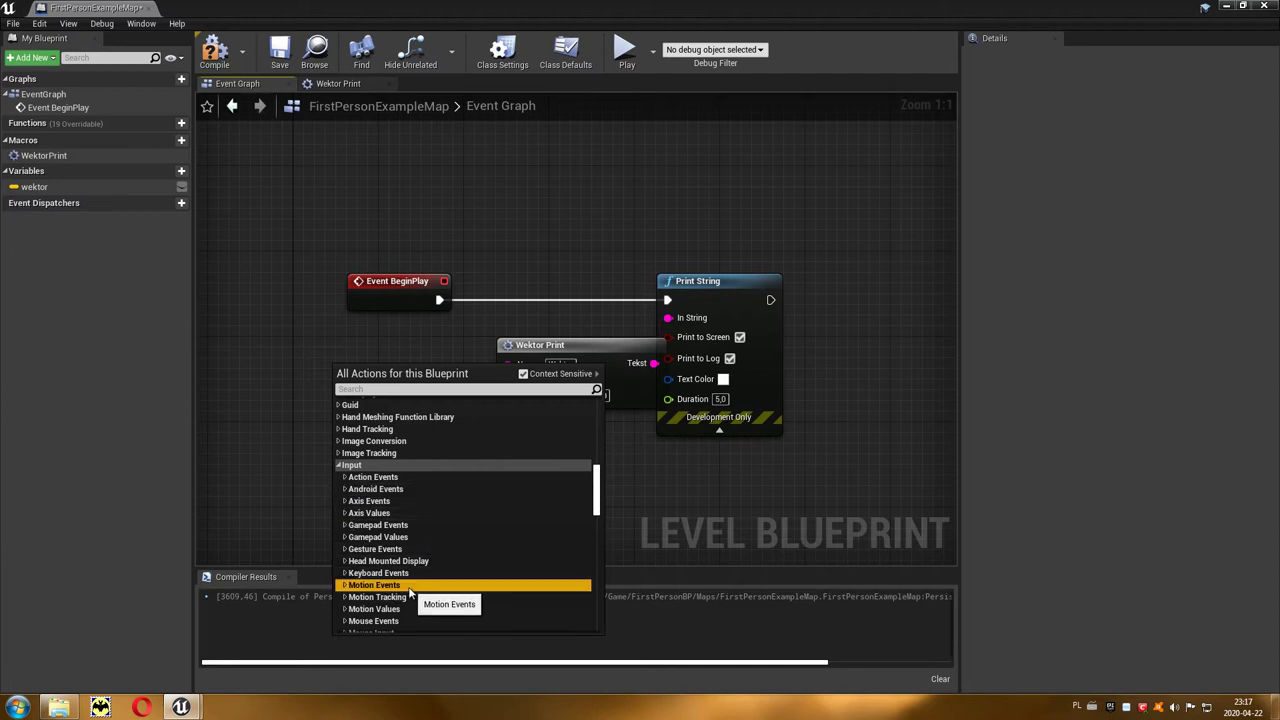
pyautogui.scroll(-1, 409, 590)
pyautogui.scroll(-2, 415, 580)
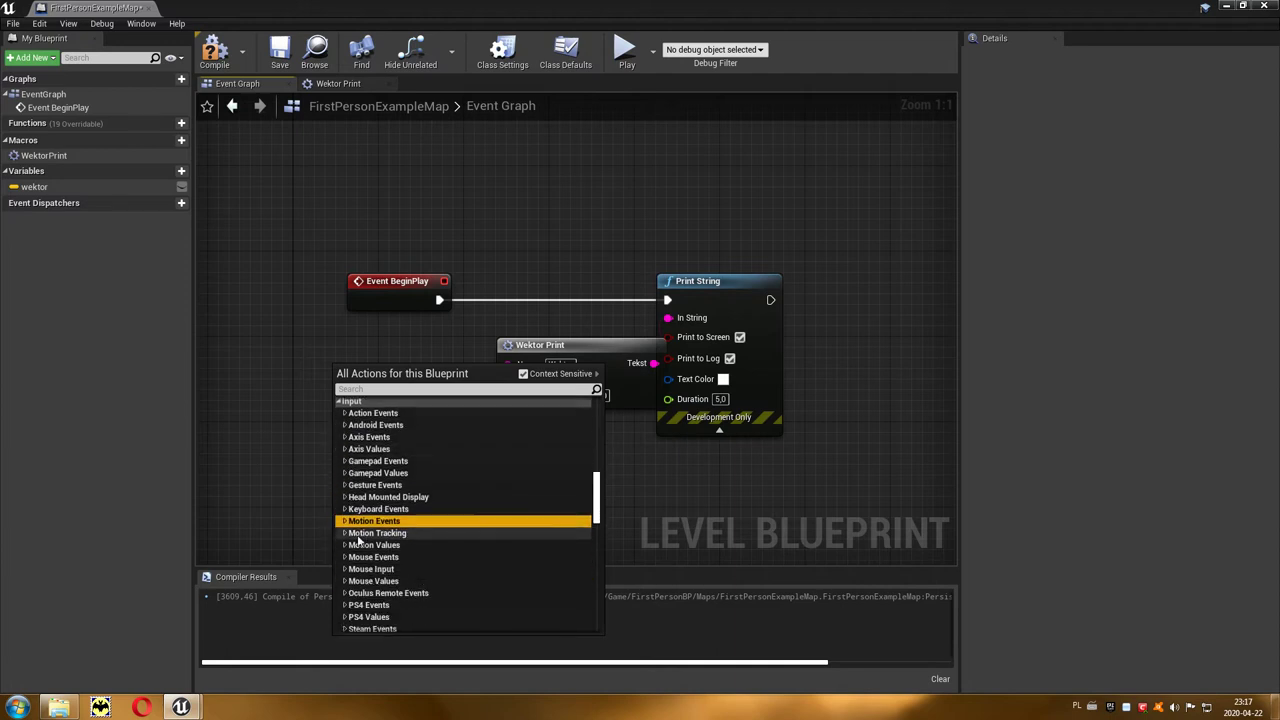
pyautogui.click(345, 521)
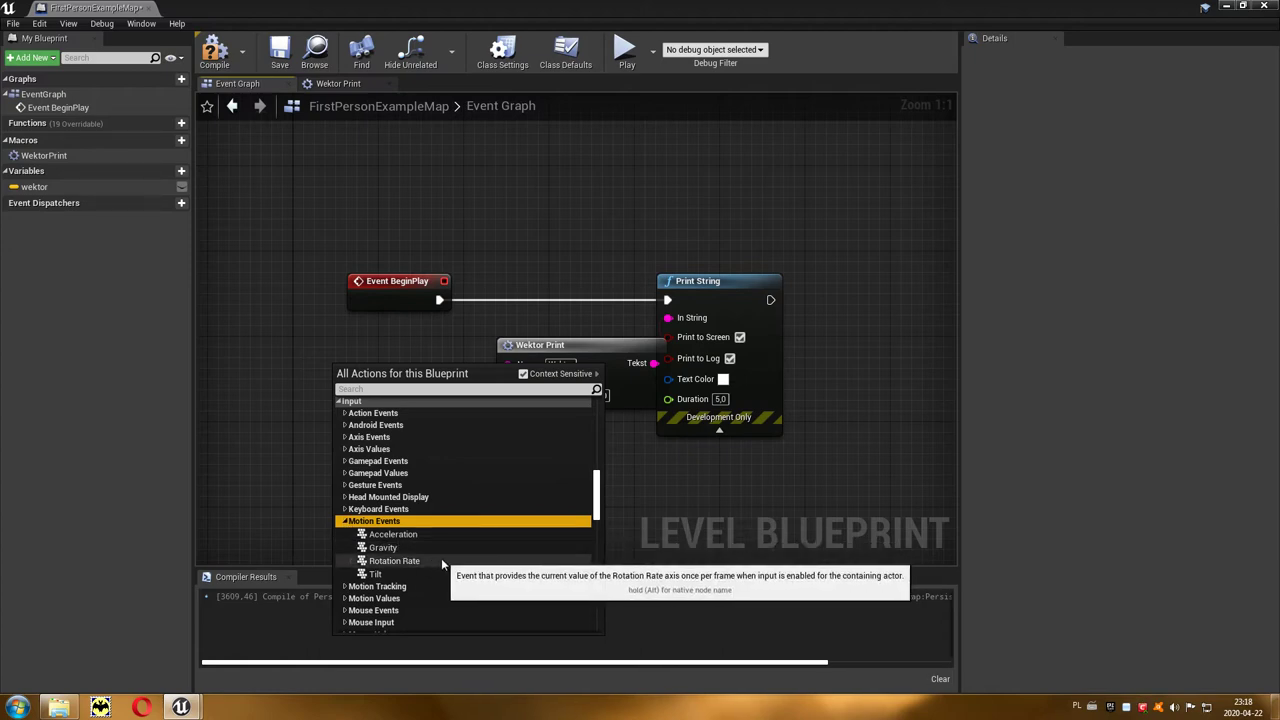
pyautogui.click(345, 522)
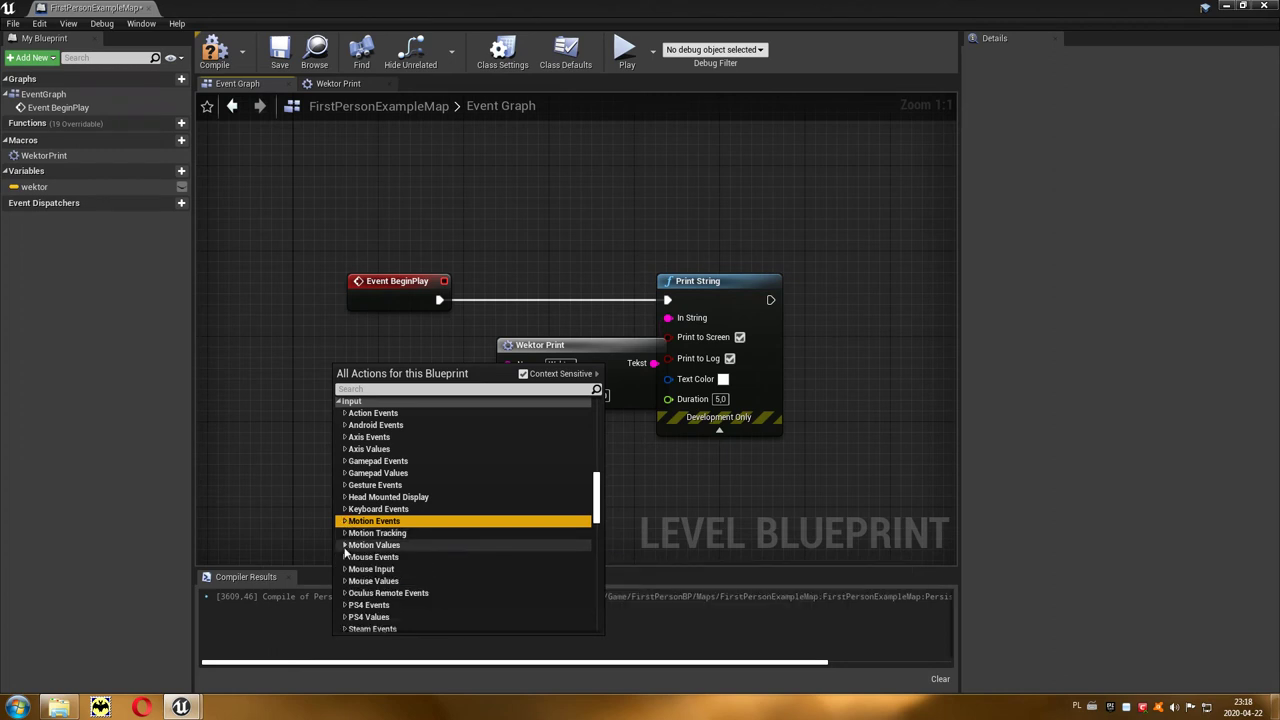
pyautogui.click(345, 546)
pyautogui.scroll(-1, 440, 550)
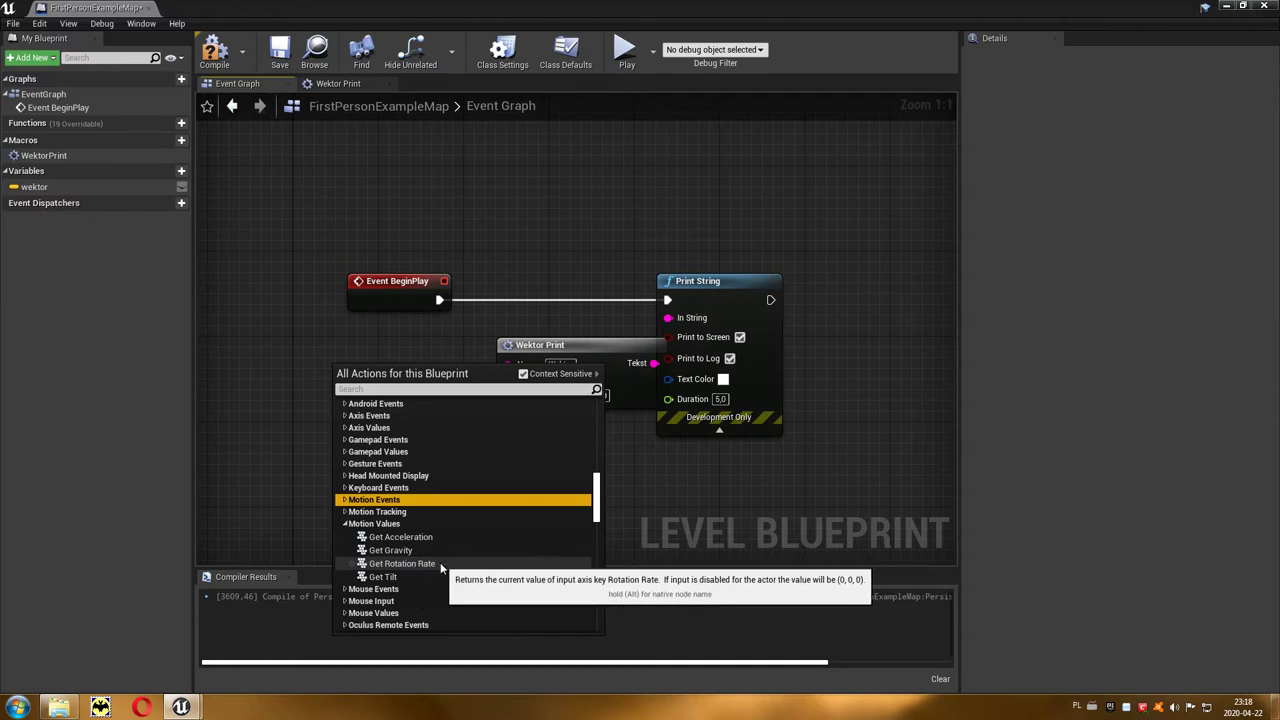
pyautogui.click(402, 564)
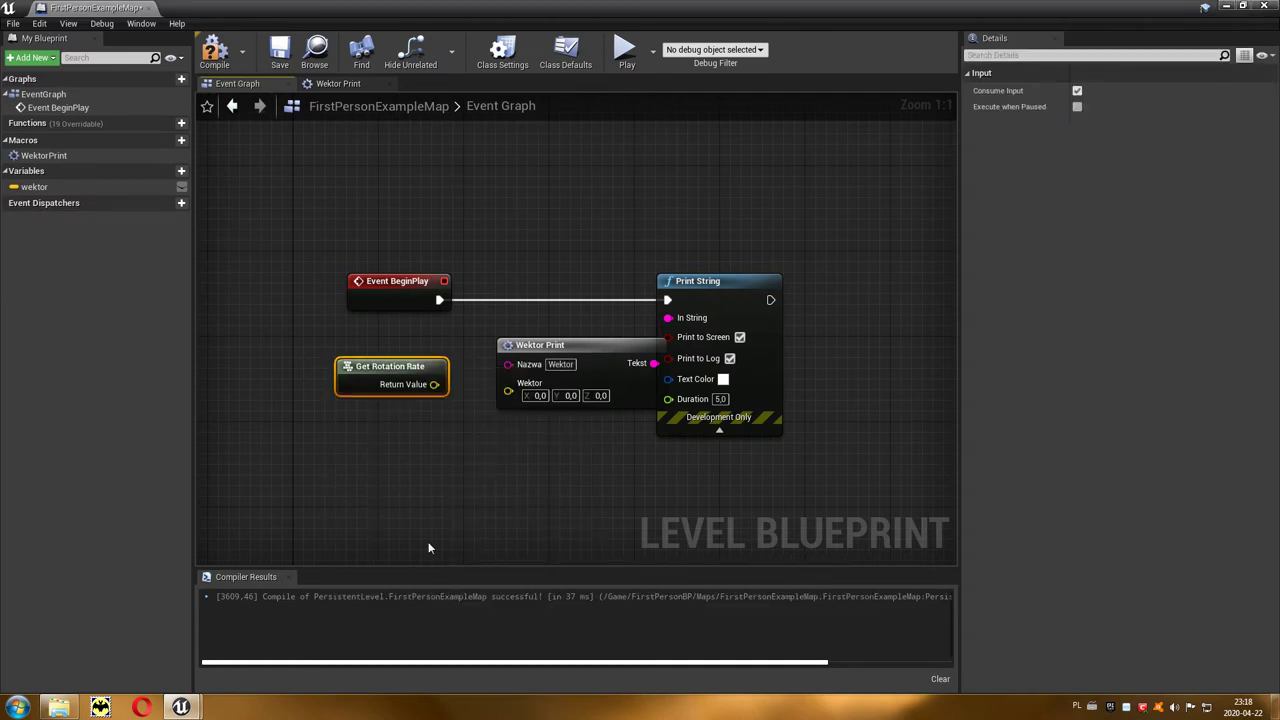
# - Add a Get Gravity node by searching 'gravi'
pyautogui.rightClick(364, 457)
pyautogui.write('gravi')
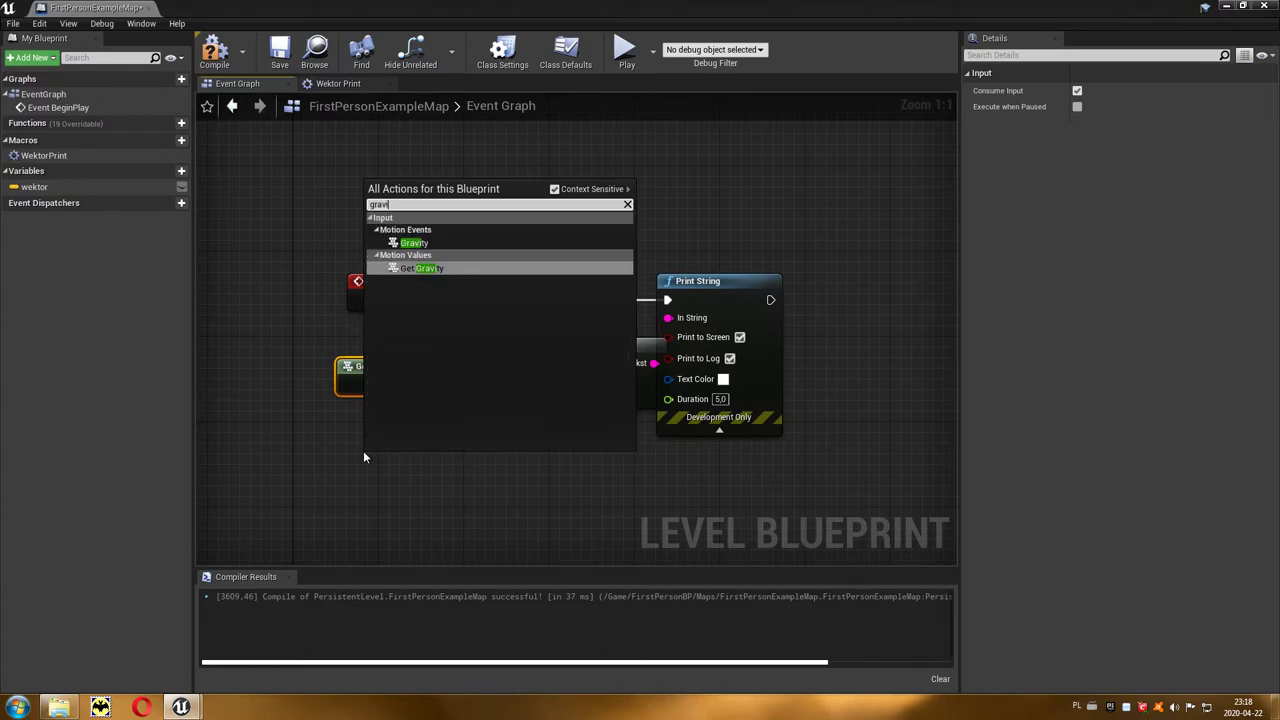
pyautogui.click(447, 270)
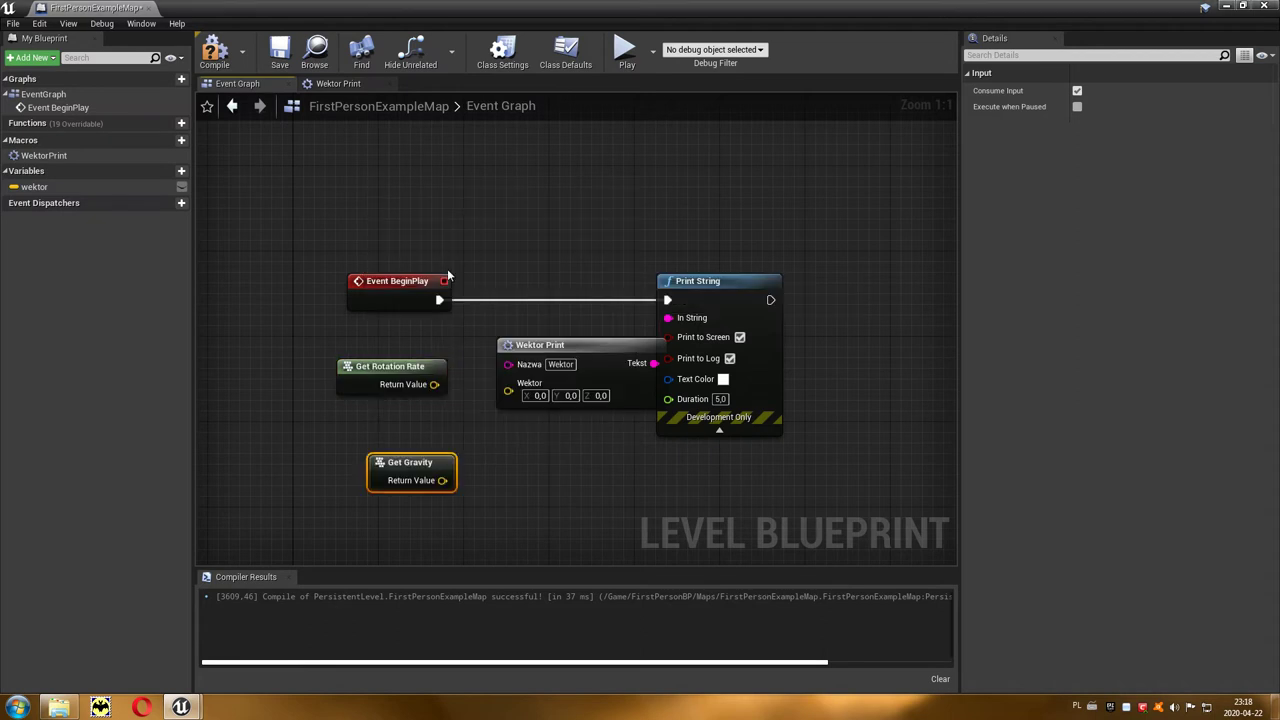
# - Add a Get Acceleration node by searching 'acce'
pyautogui.rightClick(530, 495)
pyautogui.write('acce')
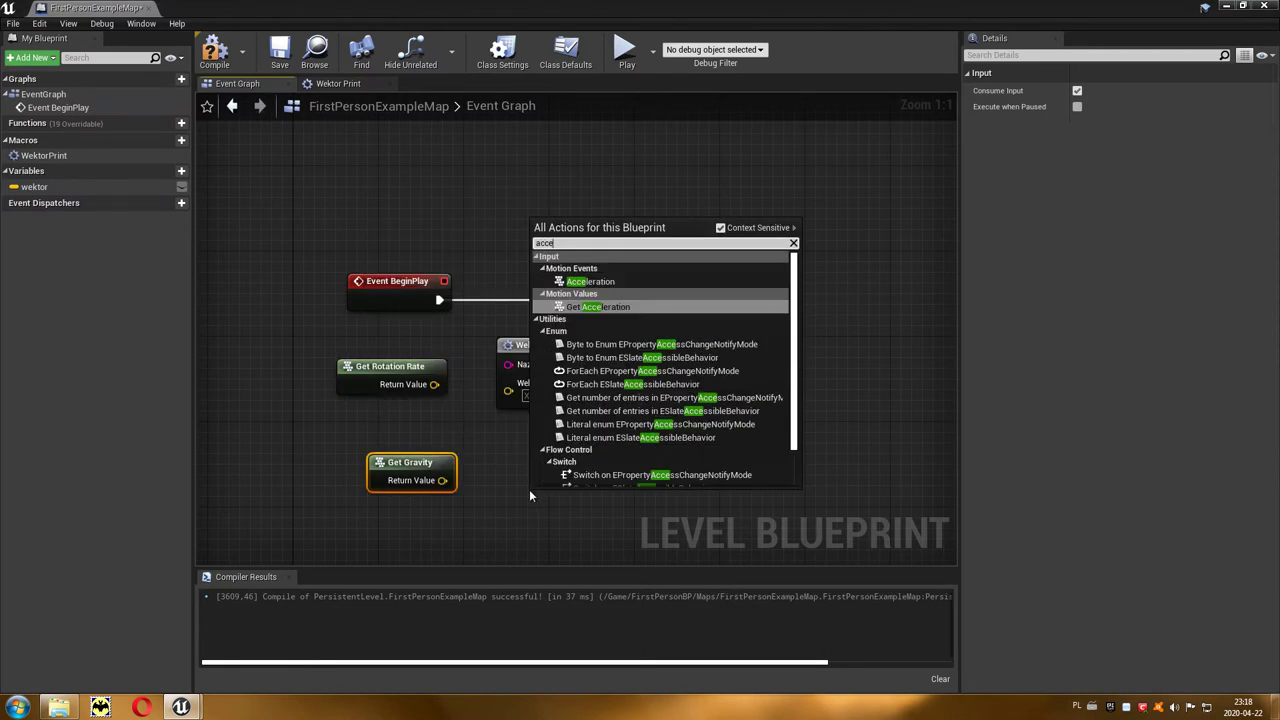
pyautogui.click(629, 307)
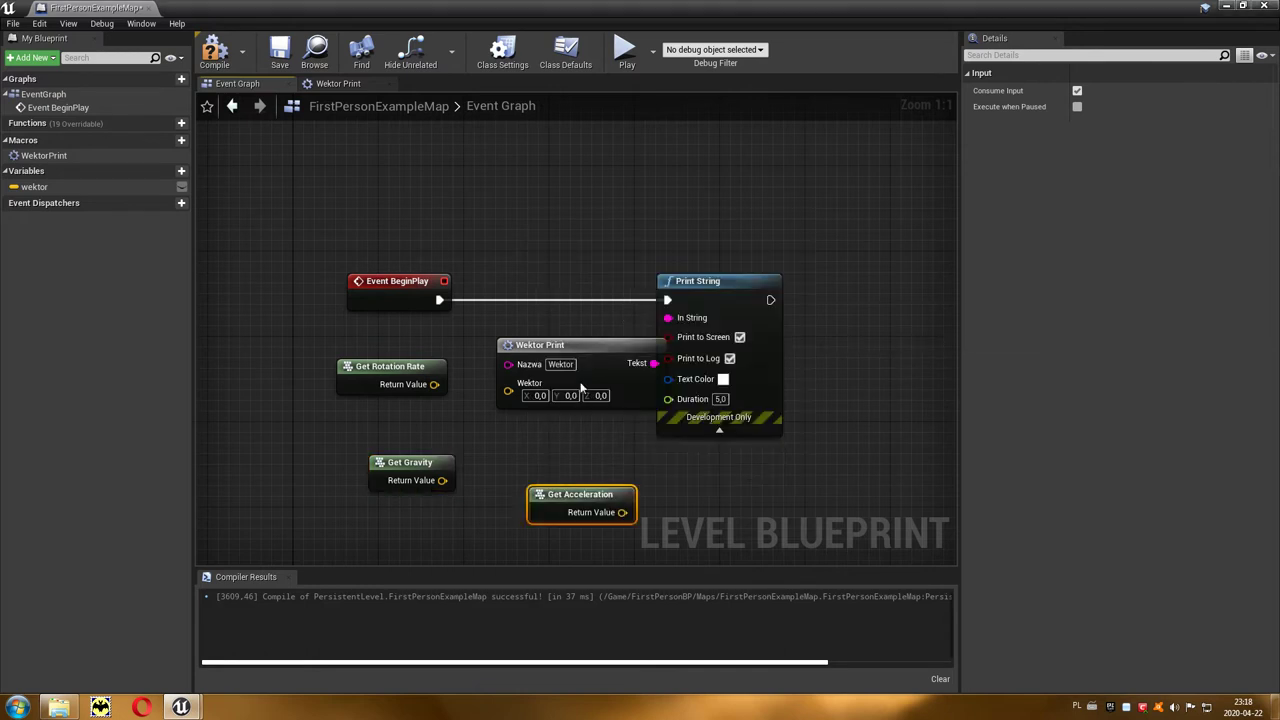
# - Stack Get Acceleration, Get Rotation Rate and Get Gravity in a column; move Print String right
pyautogui.moveTo(375, 366); pyautogui.dragTo(377, 420)
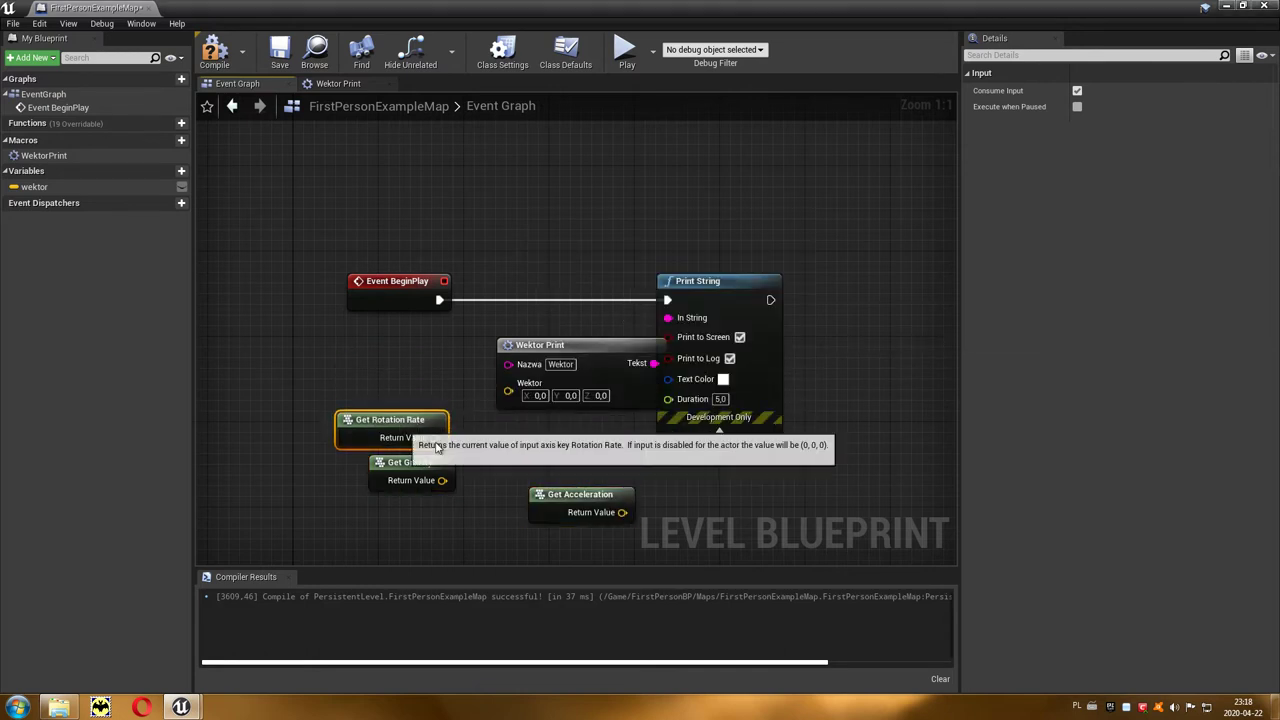
pyautogui.moveTo(573, 504)
pyautogui.mouseDown()
pyautogui.moveTo(381, 397)
pyautogui.moveTo(391, 365)
pyautogui.mouseUp()
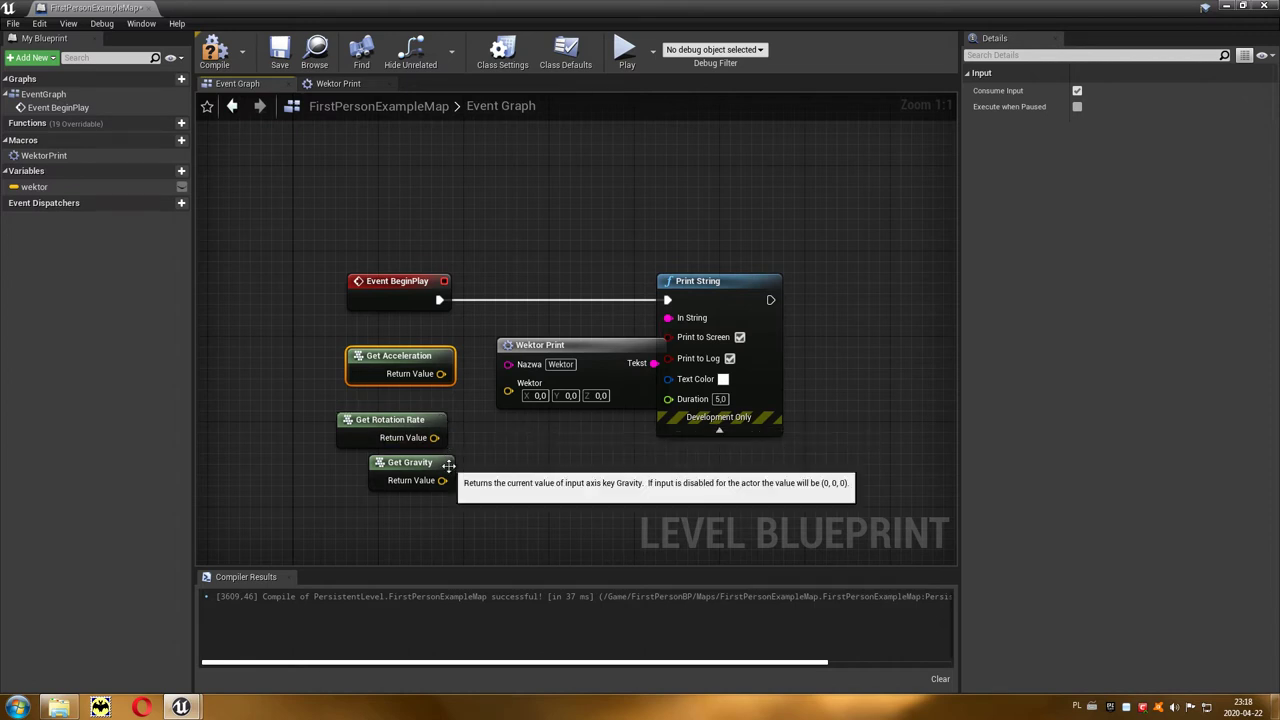
pyautogui.moveTo(413, 469); pyautogui.dragTo(411, 491)
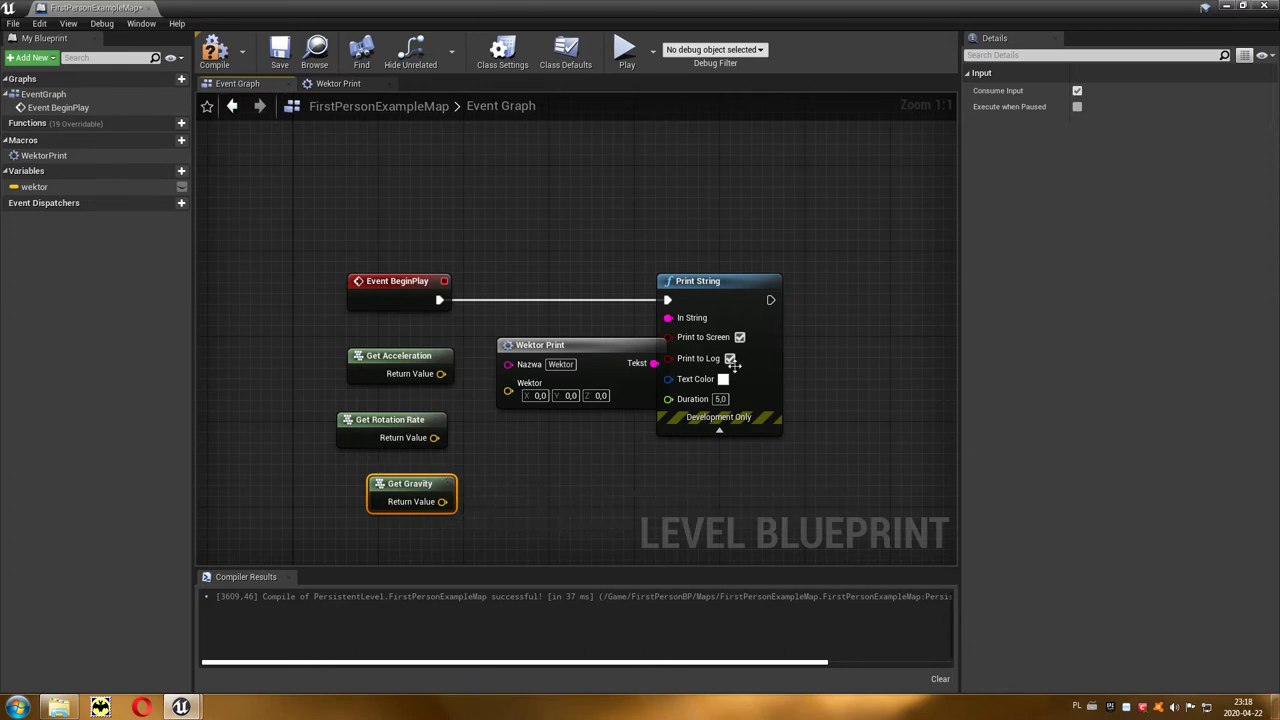
pyautogui.moveTo(726, 284); pyautogui.dragTo(907, 282)
# - Name the Wektor Print node 'Acceleration' and feed it Get Acceleration's value
pyautogui.click(600, 463)
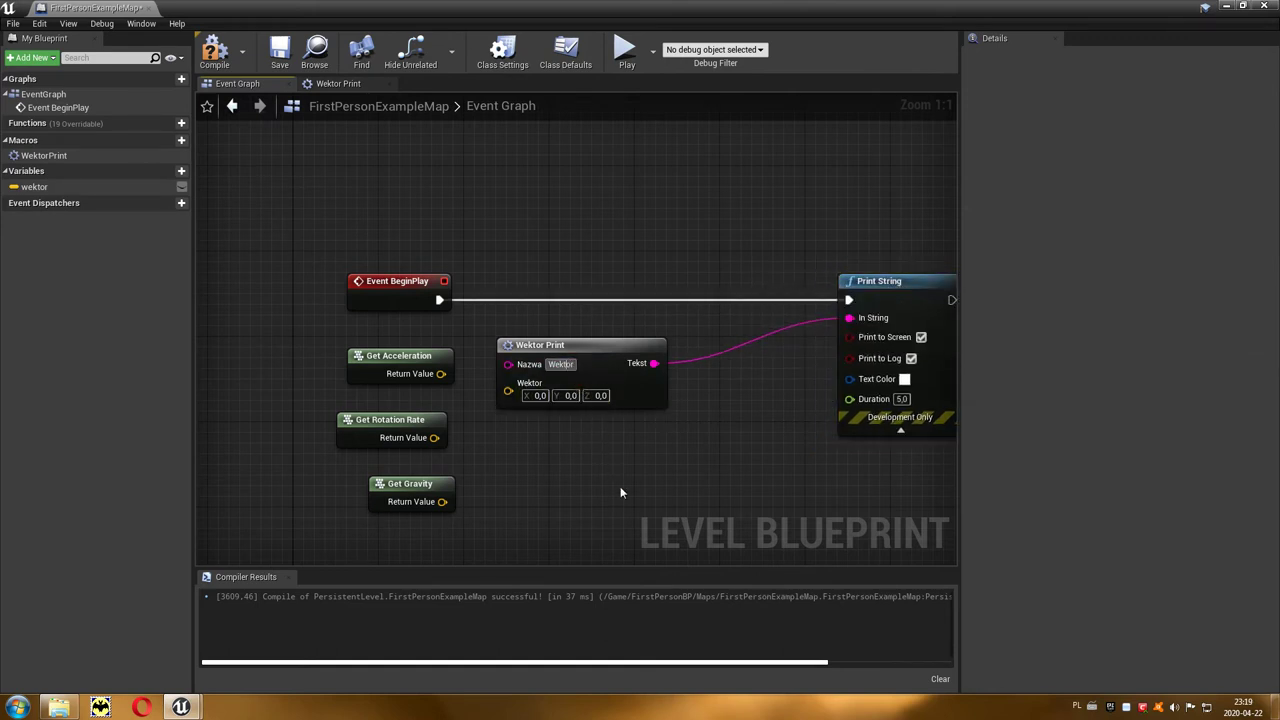
pyautogui.write('A')
pyautogui.press('Return')
pyautogui.write('cceleration')
pyautogui.press('Return')
pyautogui.moveTo(437, 373); pyautogui.dragTo(505, 390)
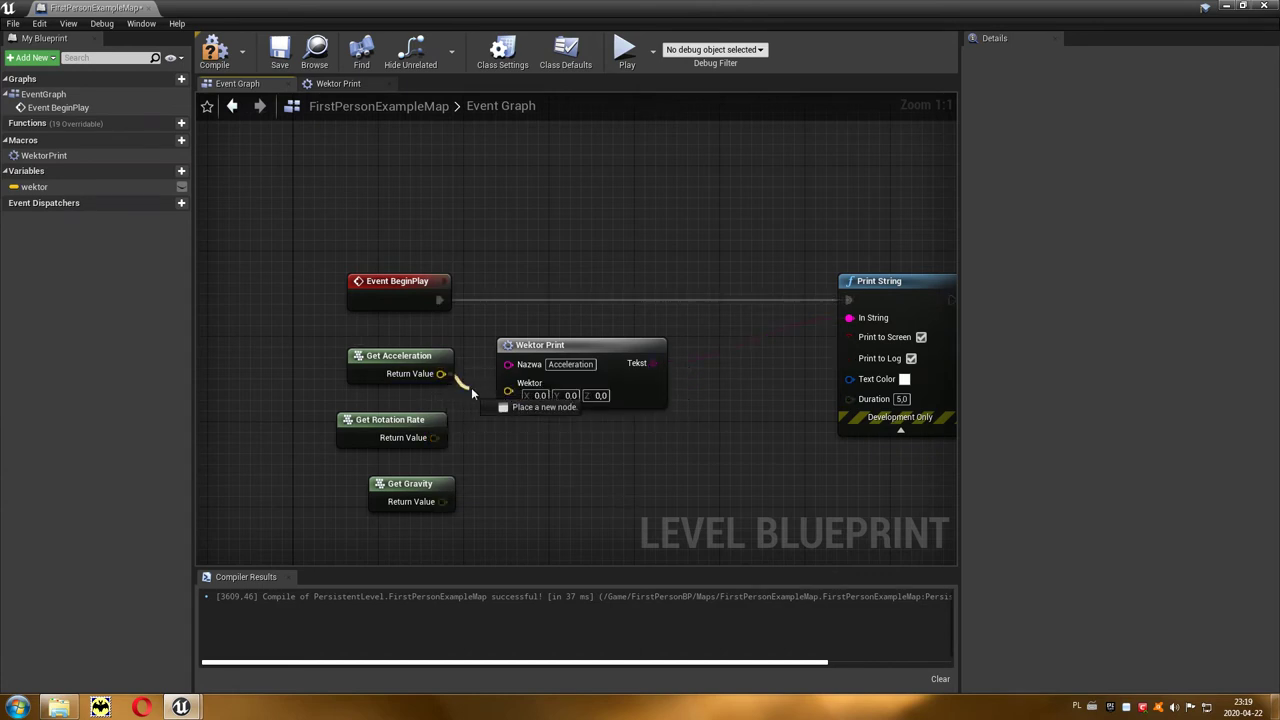
pyautogui.moveTo(564, 346); pyautogui.dragTo(576, 339)
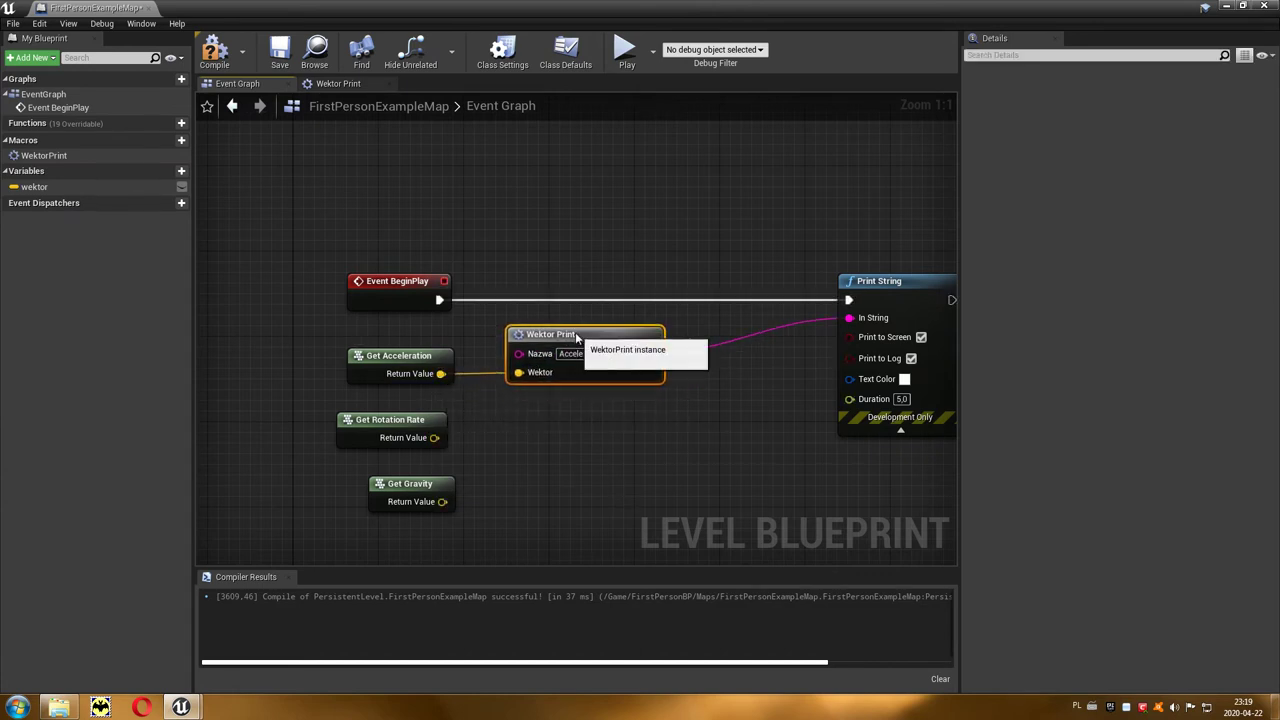
# - Duplicate Wektor Print, feed it the rotation rate, and name it 'Rotation'
pyautogui.hotkey('ctrl', 'c')
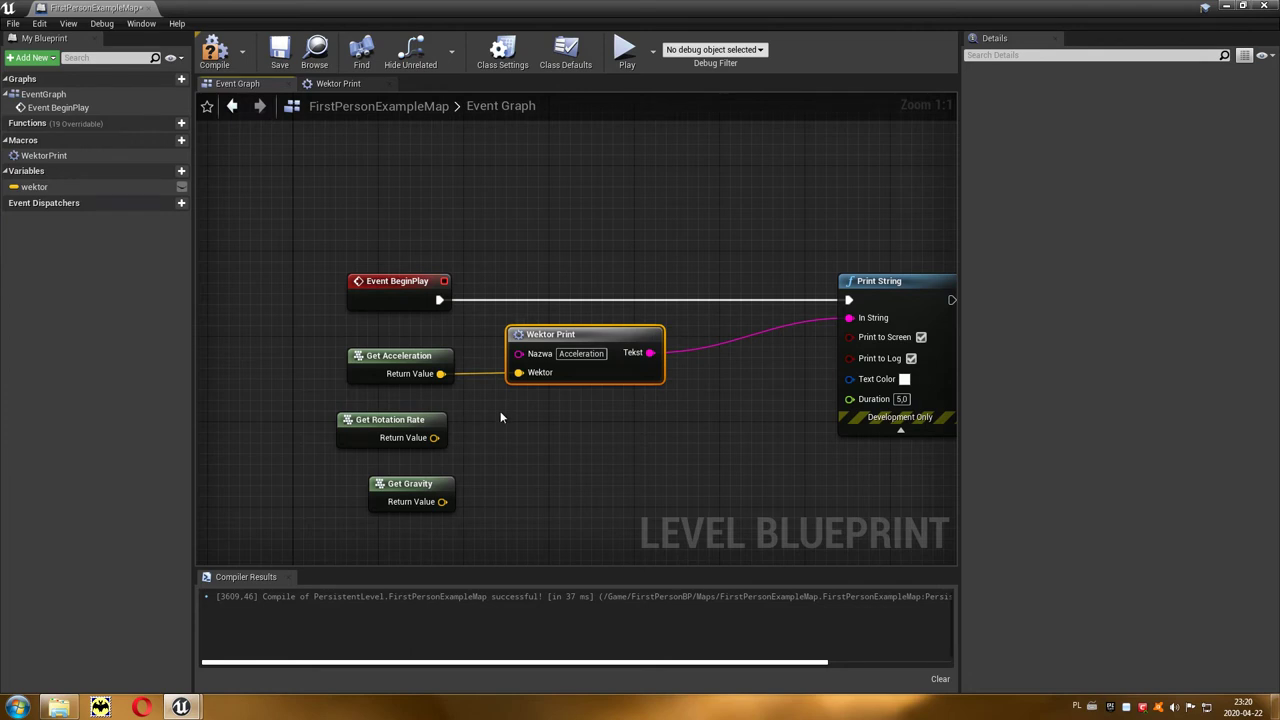
pyautogui.hotkey('ctrl', 'v')
pyautogui.moveTo(549, 420); pyautogui.dragTo(560, 410)
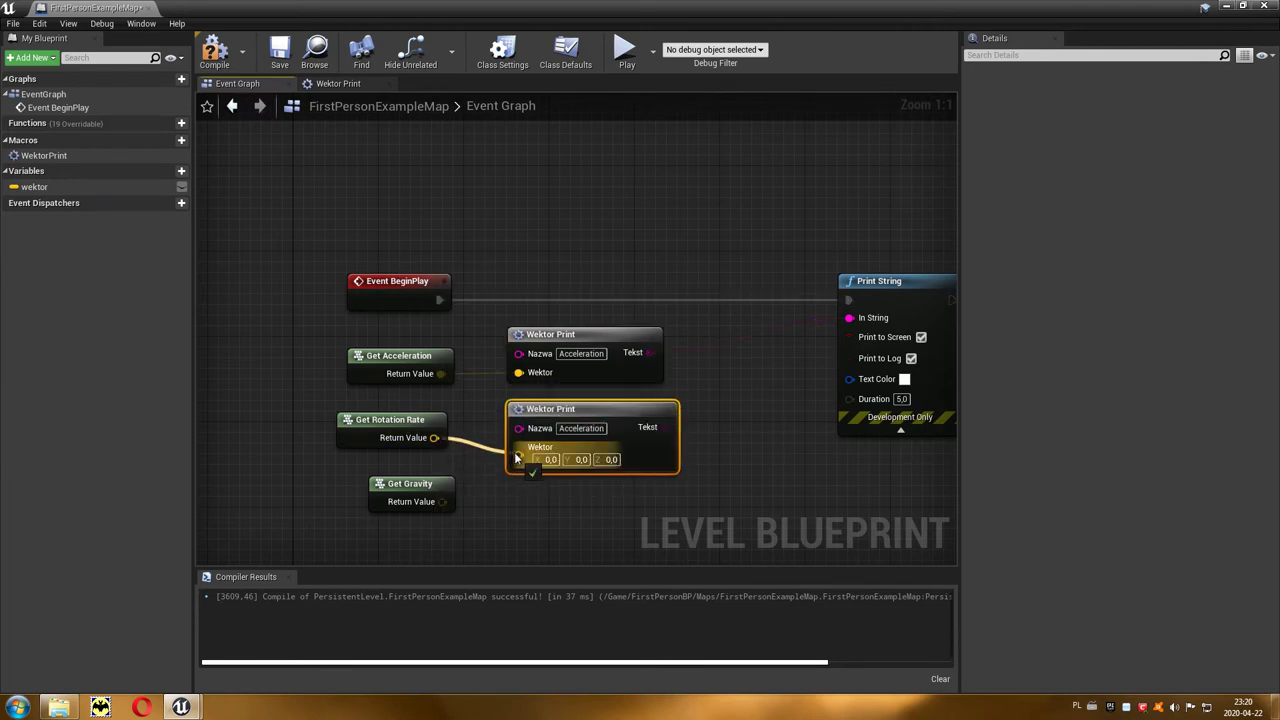
pyautogui.moveTo(433, 437); pyautogui.dragTo(519, 447)
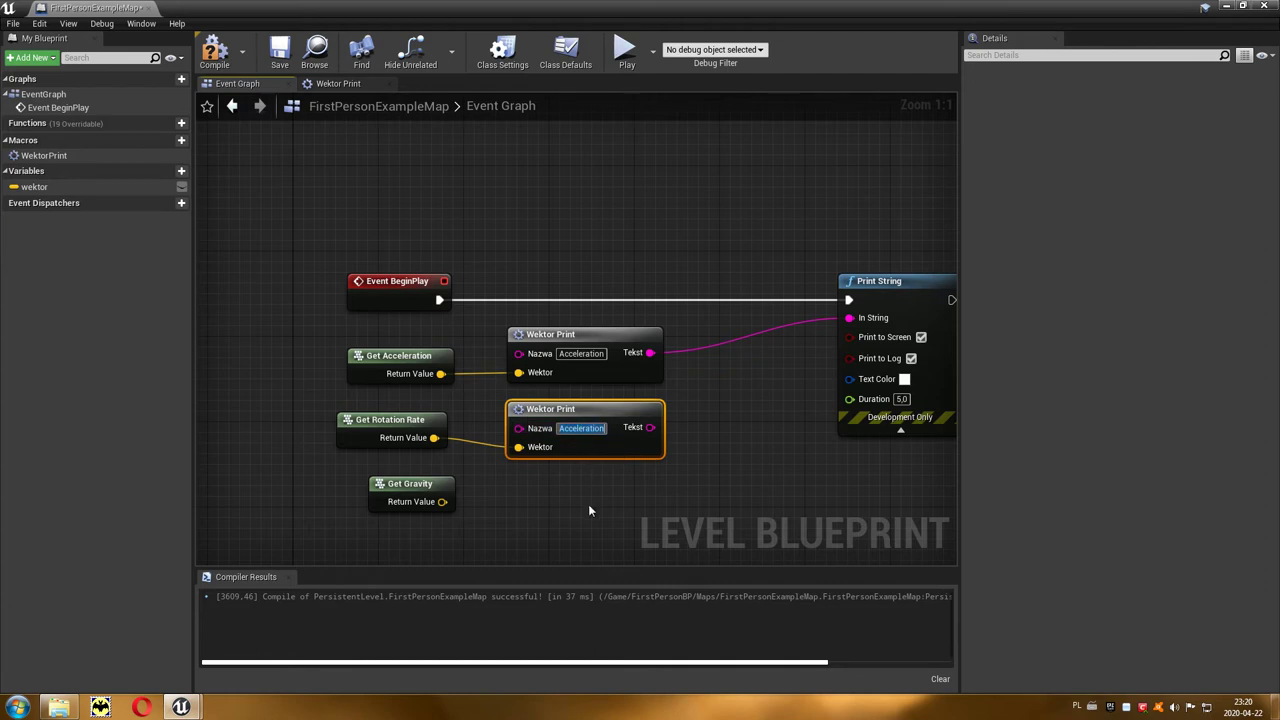
pyautogui.write('Rotation')
pyautogui.press('Return')
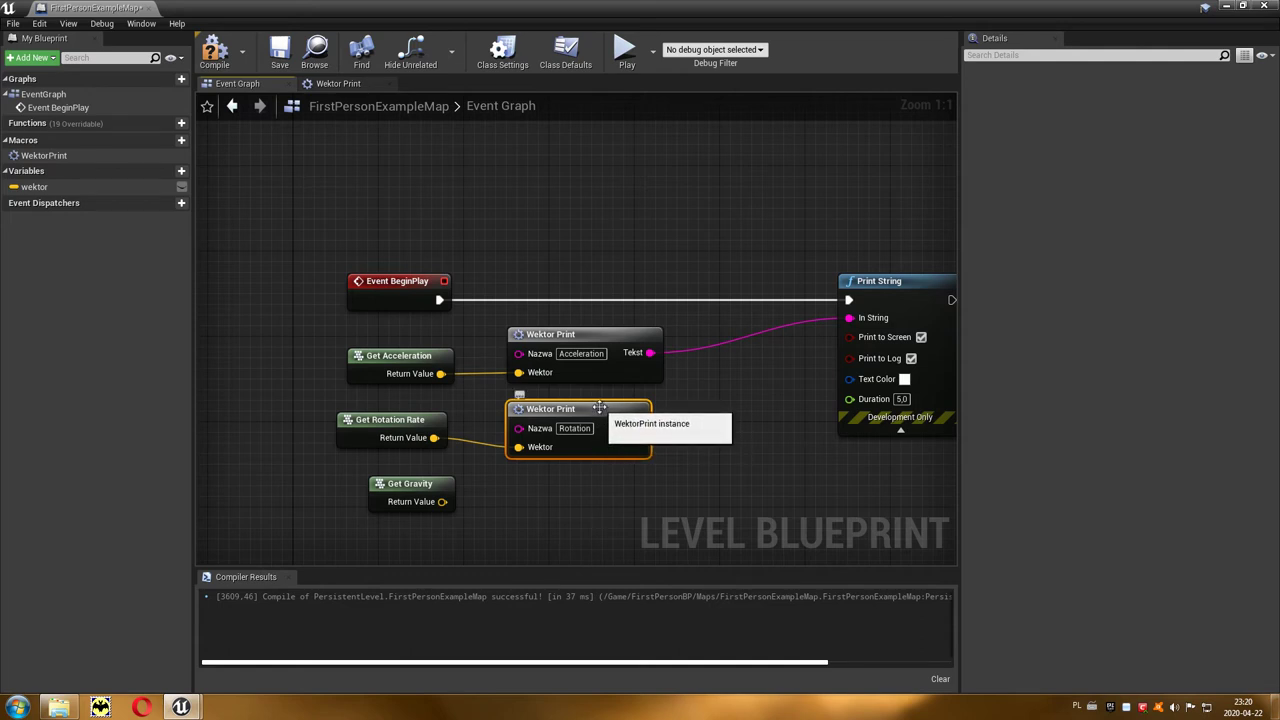
# - Paste another Wektor Print copy, wire Get Gravity into it, and name it Gravity
pyautogui.hotkey('ctrl', 'v')
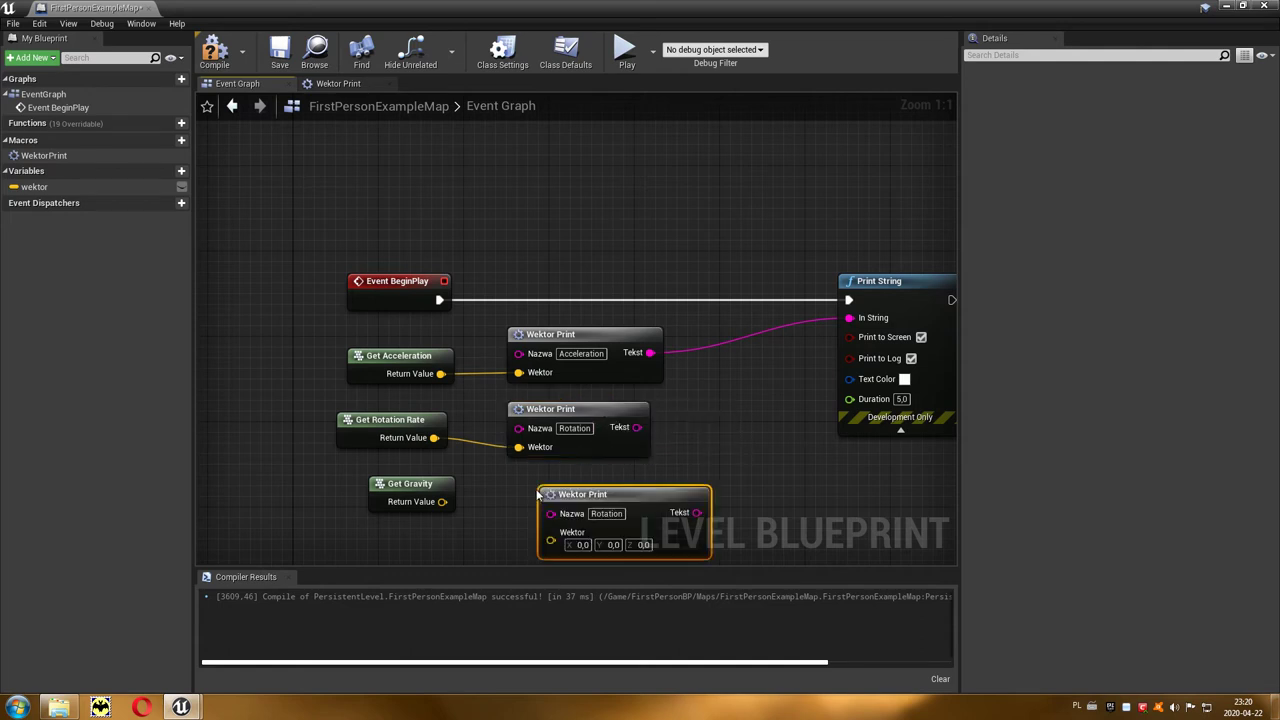
pyautogui.moveTo(570, 494); pyautogui.dragTo(533, 484)
pyautogui.moveTo(442, 501); pyautogui.dragTo(518, 528)
pyautogui.click(577, 506)
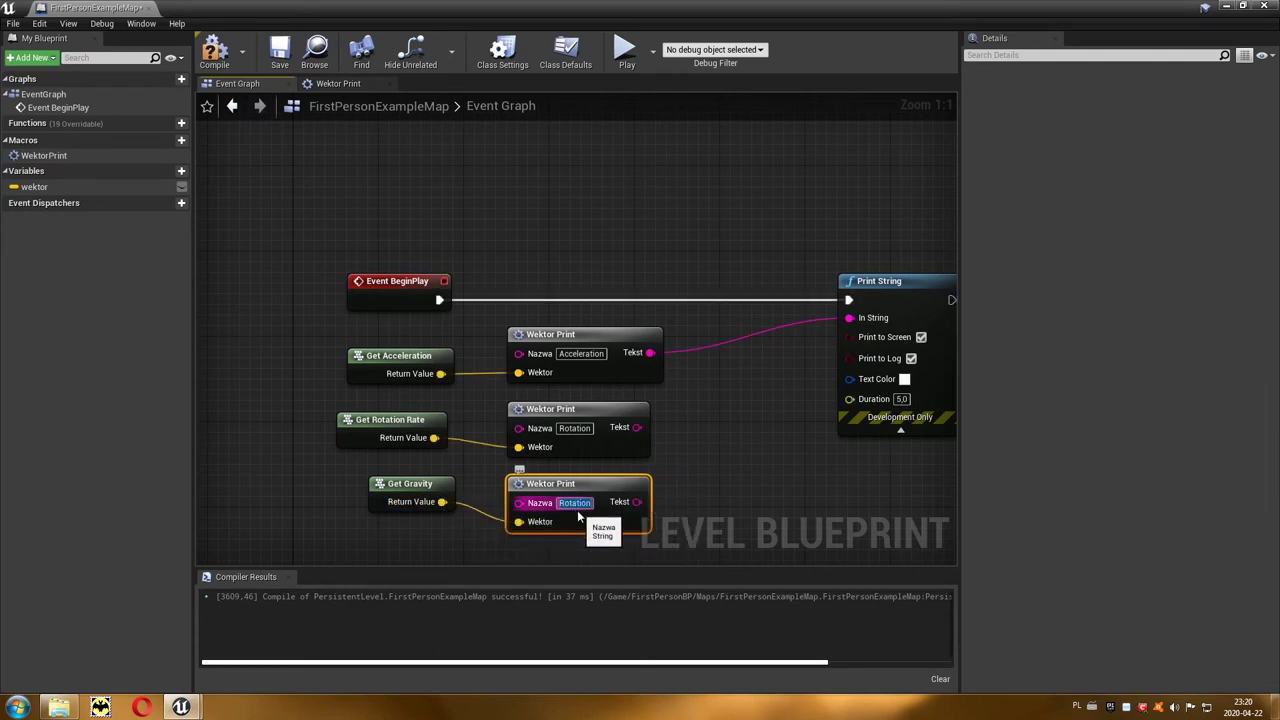
pyautogui.write('Gravity')
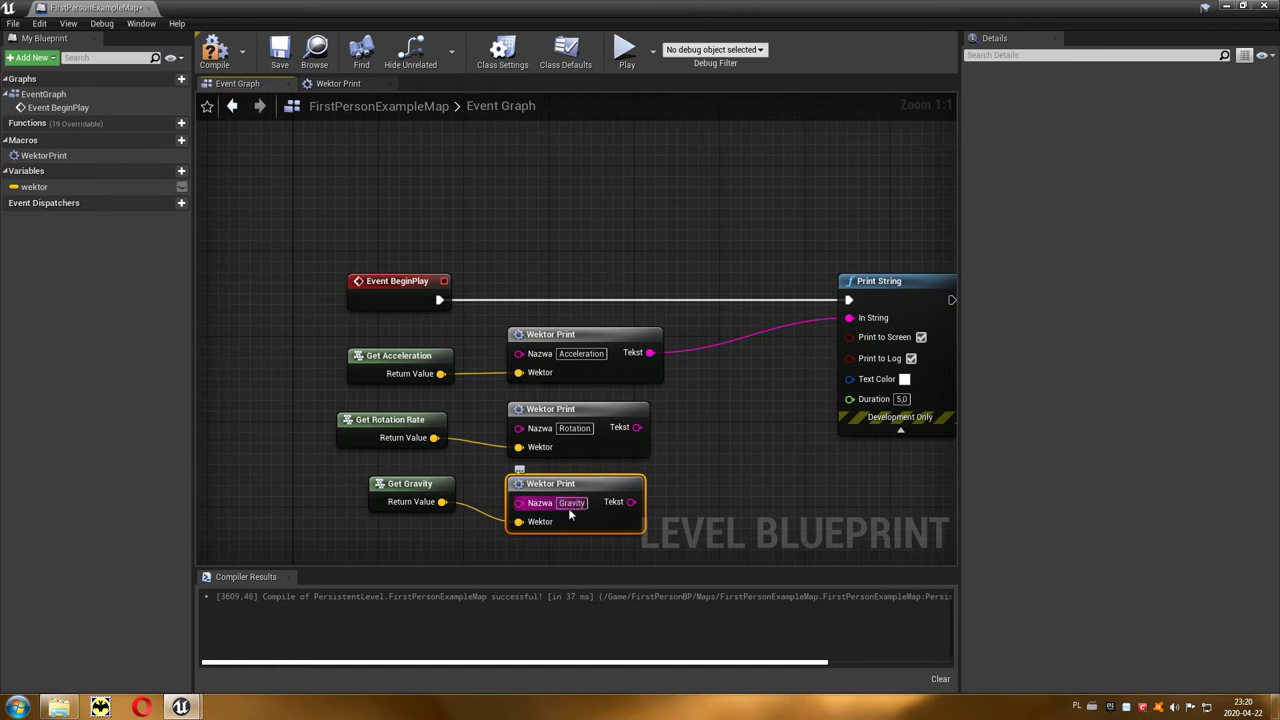
pyautogui.moveTo(419, 488); pyautogui.dragTo(405, 498)
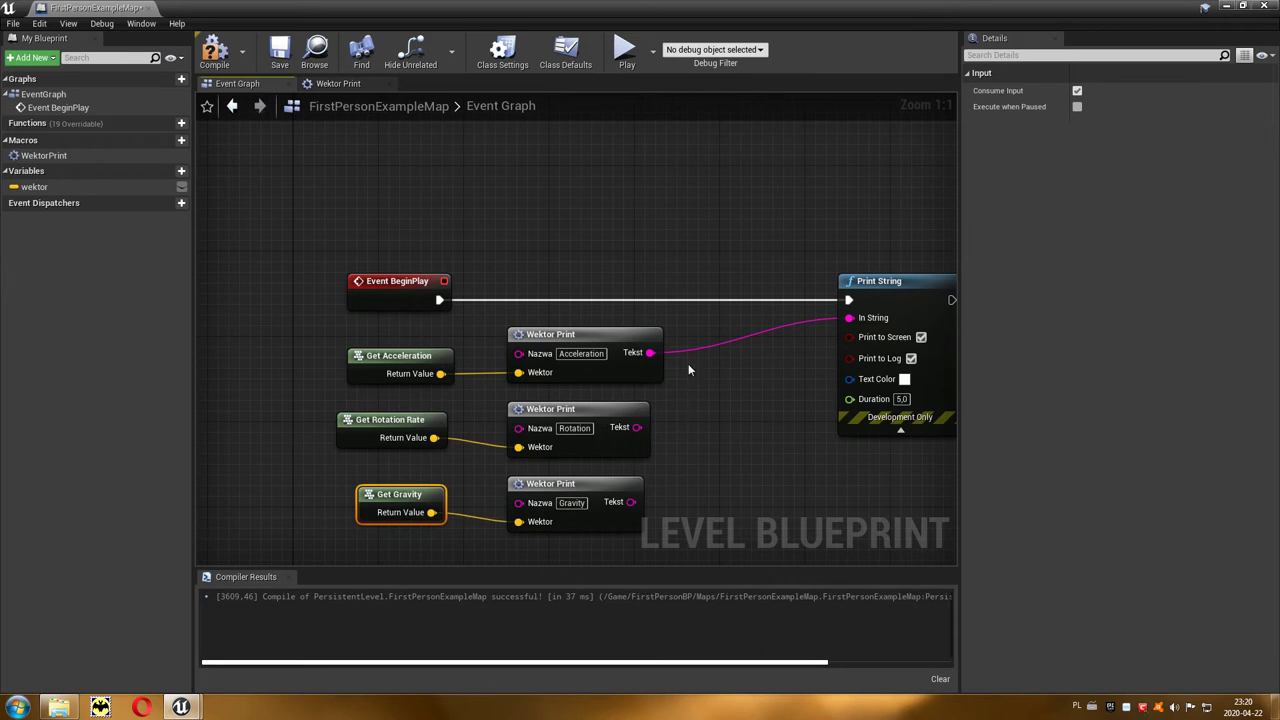
# - Add an Append node to the graph by searching 'appe'
pyautogui.rightClick(695, 393)
pyautogui.write('appe')
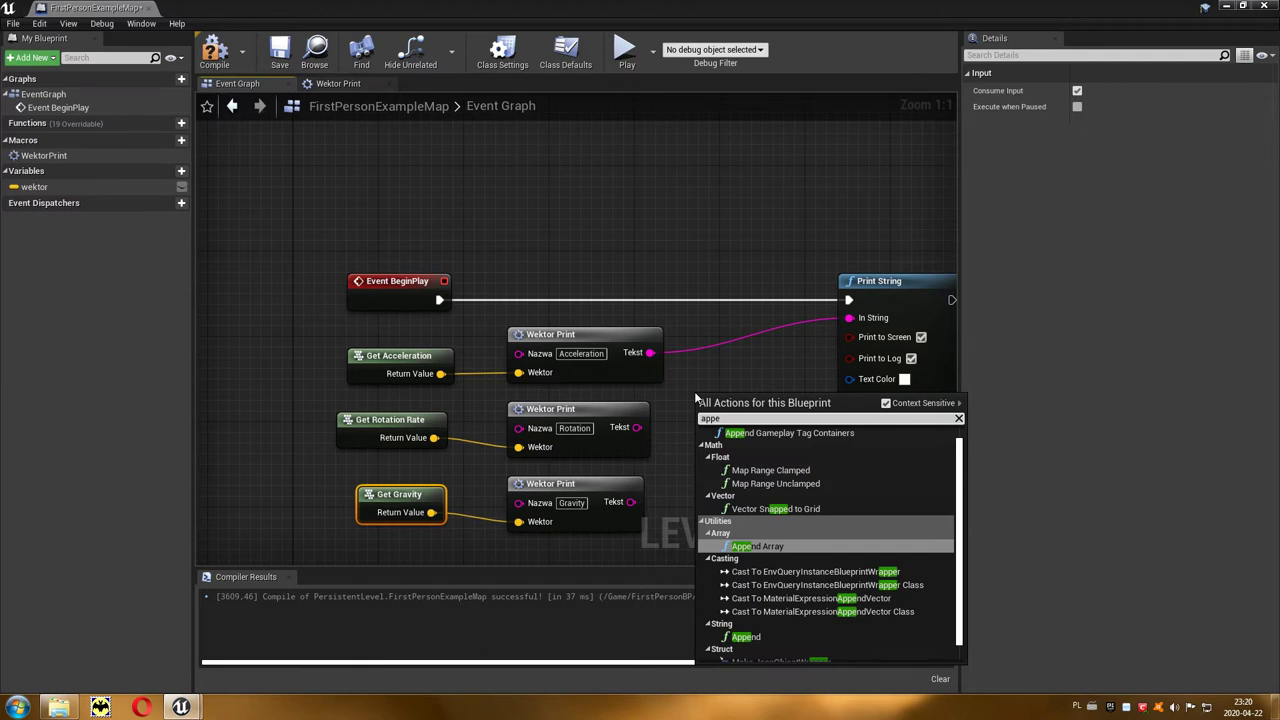
pyautogui.click(779, 634)
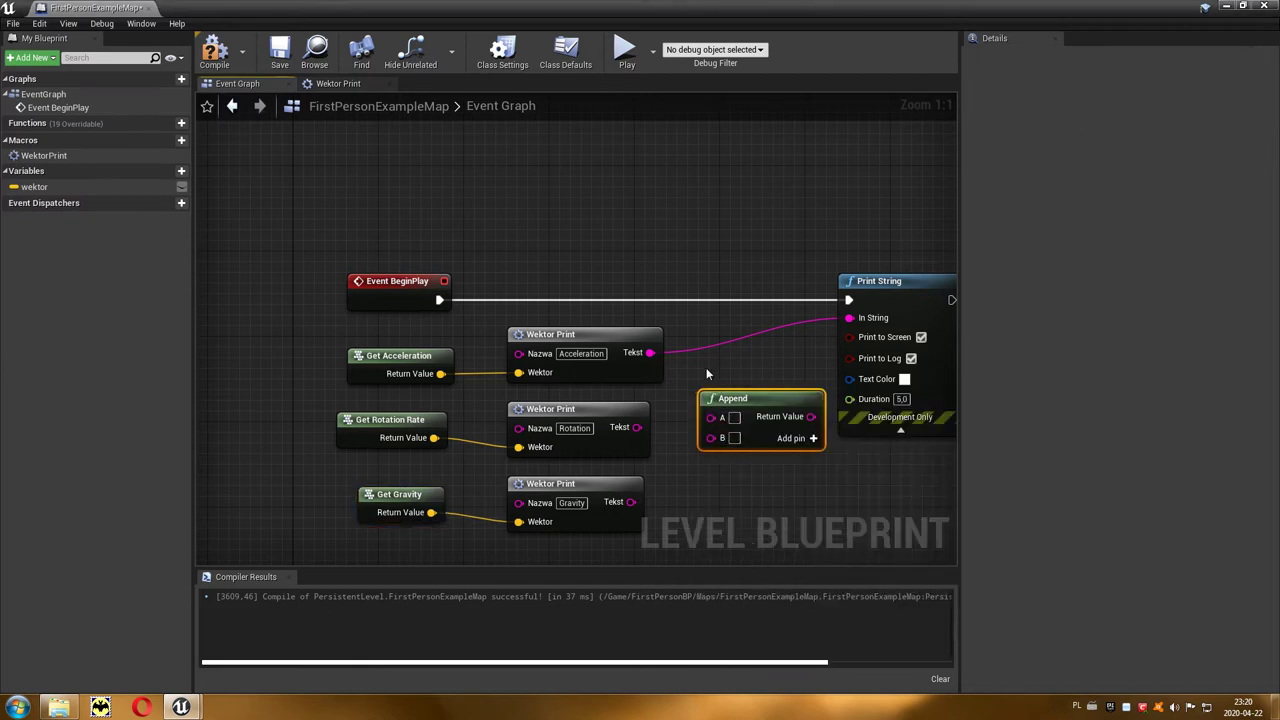
# - Wire the Acceleration, Rotation and Gravity texts into Append A/B/C, and its result into In String
pyautogui.moveTo(650, 353); pyautogui.dragTo(711, 417)
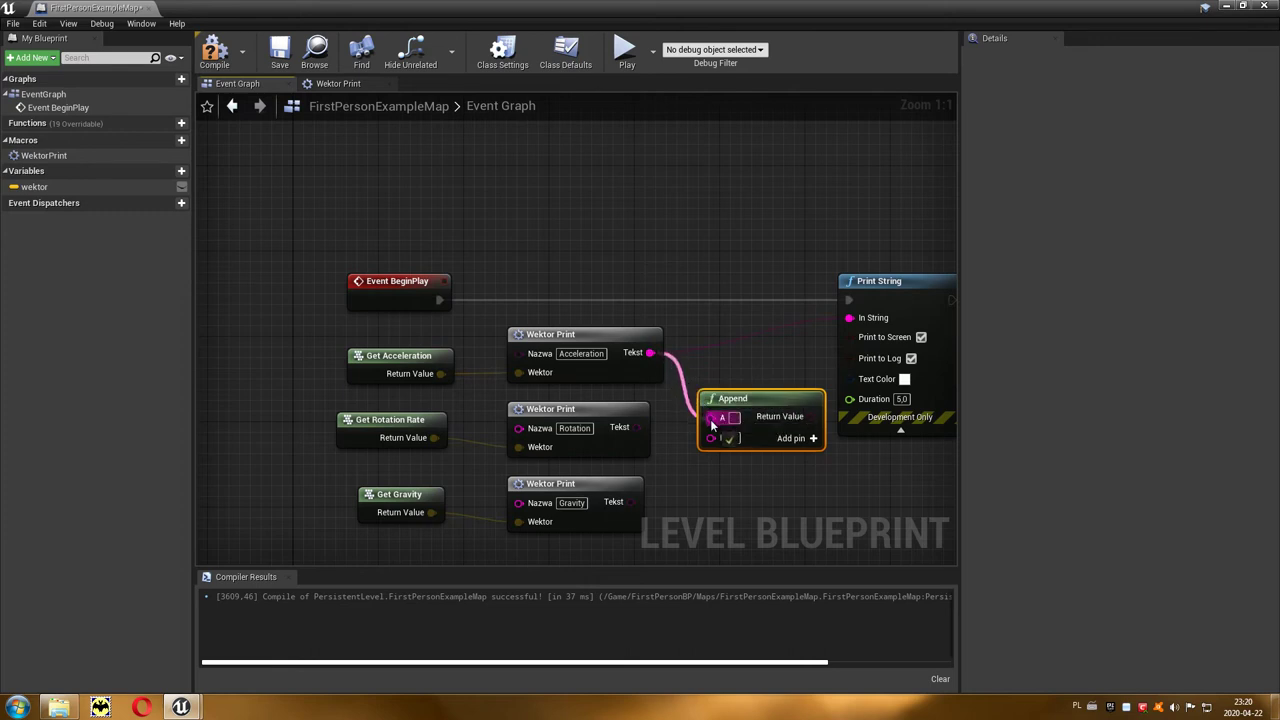
pyautogui.moveTo(636, 427)
pyautogui.mouseDown()
pyautogui.moveTo(683, 447)
pyautogui.moveTo(716, 437)
pyautogui.mouseUp()
pyautogui.click(808, 440)
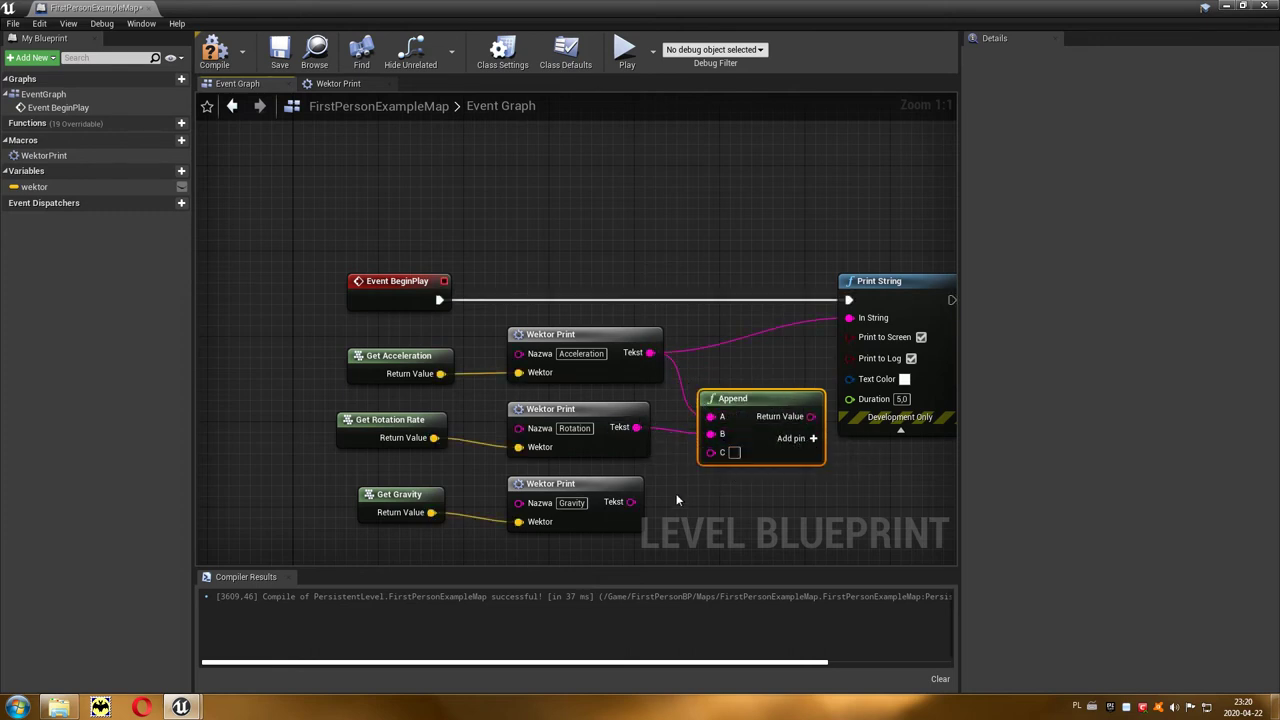
pyautogui.moveTo(631, 502); pyautogui.dragTo(711, 453)
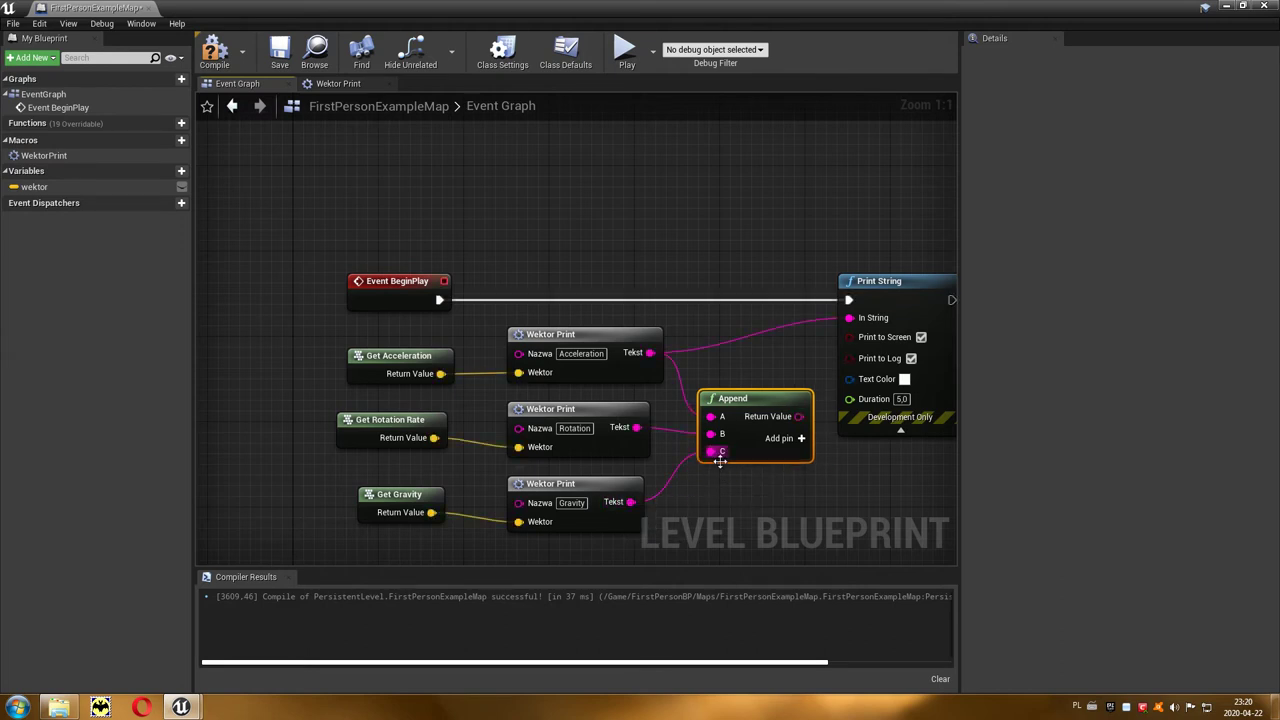
pyautogui.moveTo(877, 474); pyautogui.dragTo(764, 457, button='right')
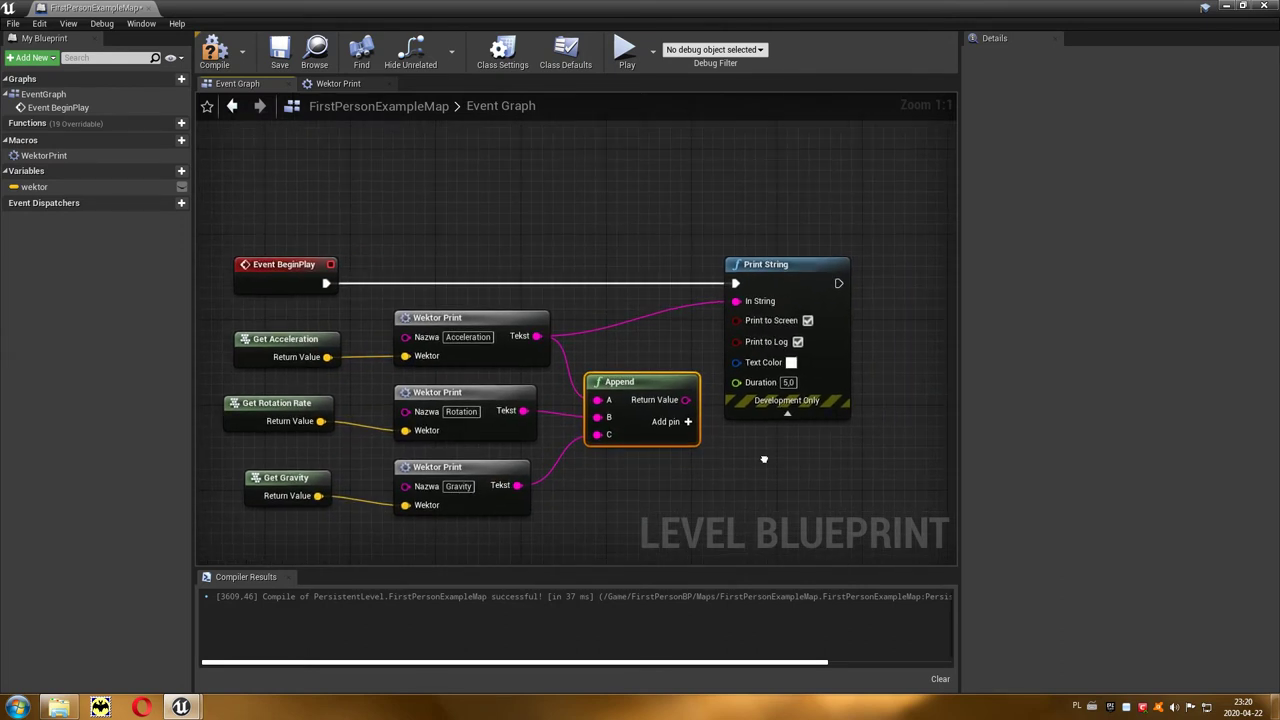
pyautogui.moveTo(688, 397); pyautogui.dragTo(736, 300)
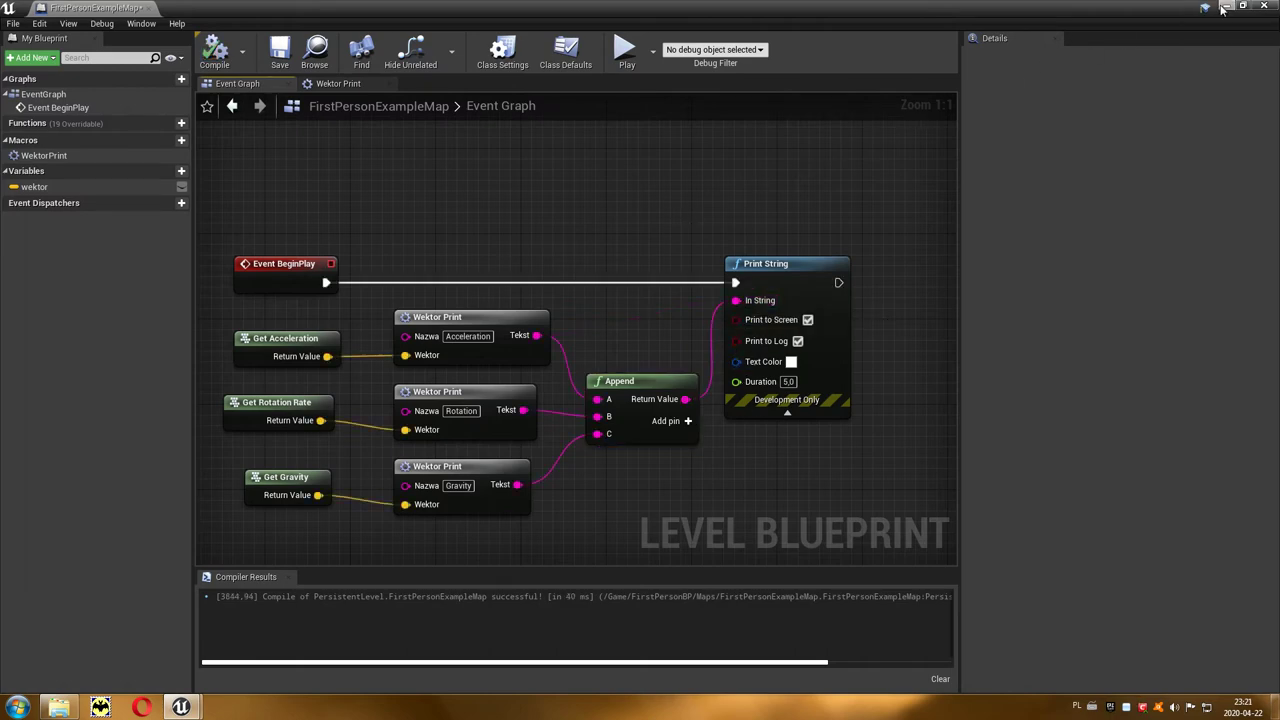
pyautogui.click(1226, 6)
pyautogui.click(769, 58)
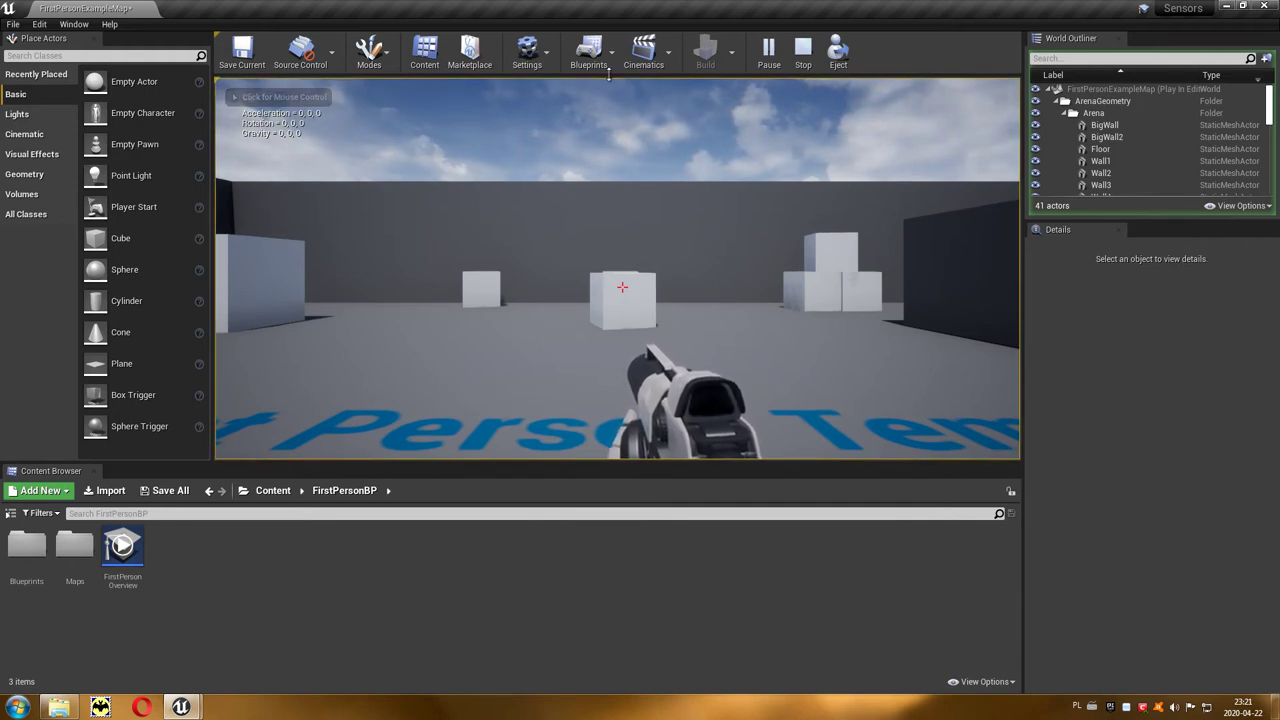
pyautogui.click(801, 55)
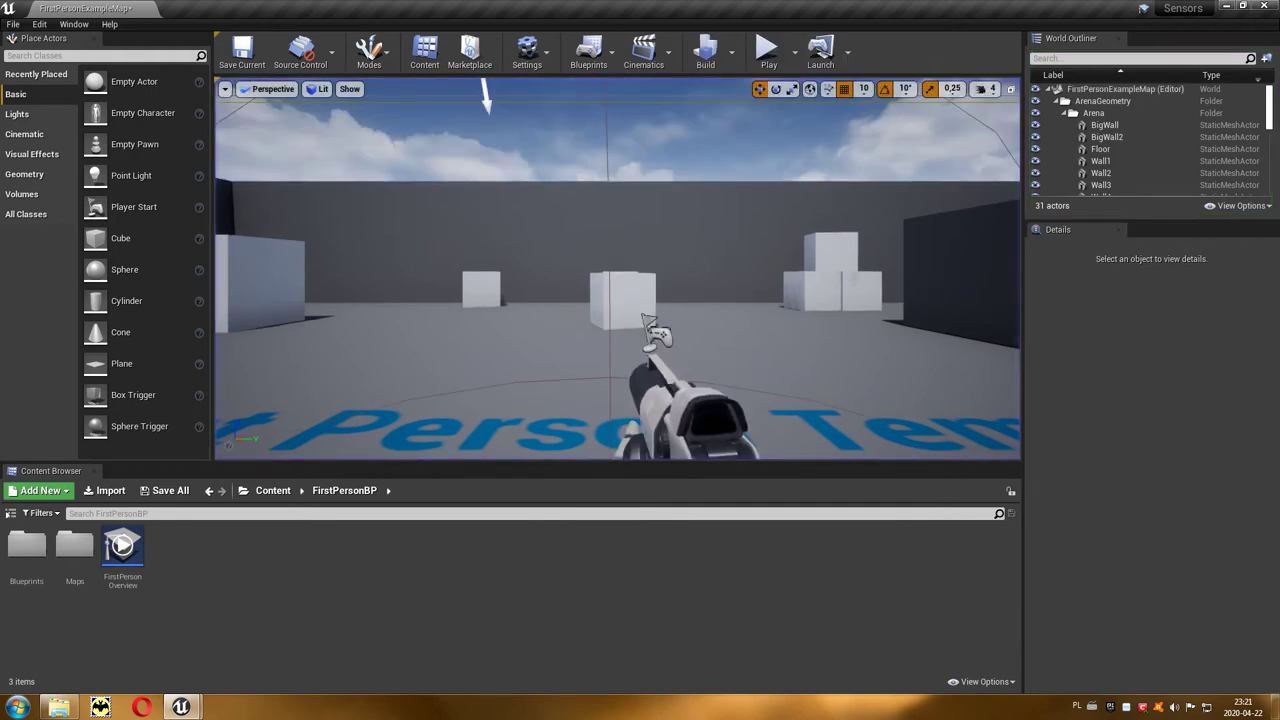
pyautogui.moveTo(185, 705)
pyautogui.click(256, 658)
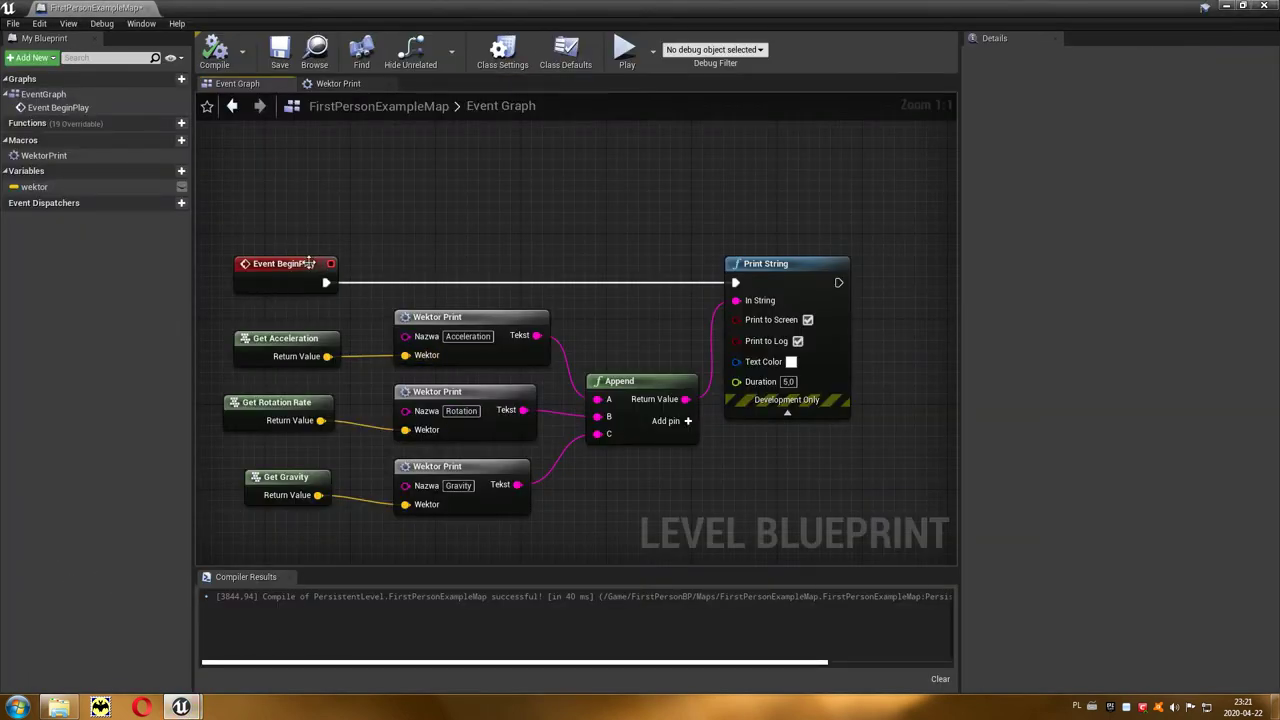
# - Replace Event BeginPlay with an Event Tick node driving Print String
pyautogui.rightClick(310, 176)
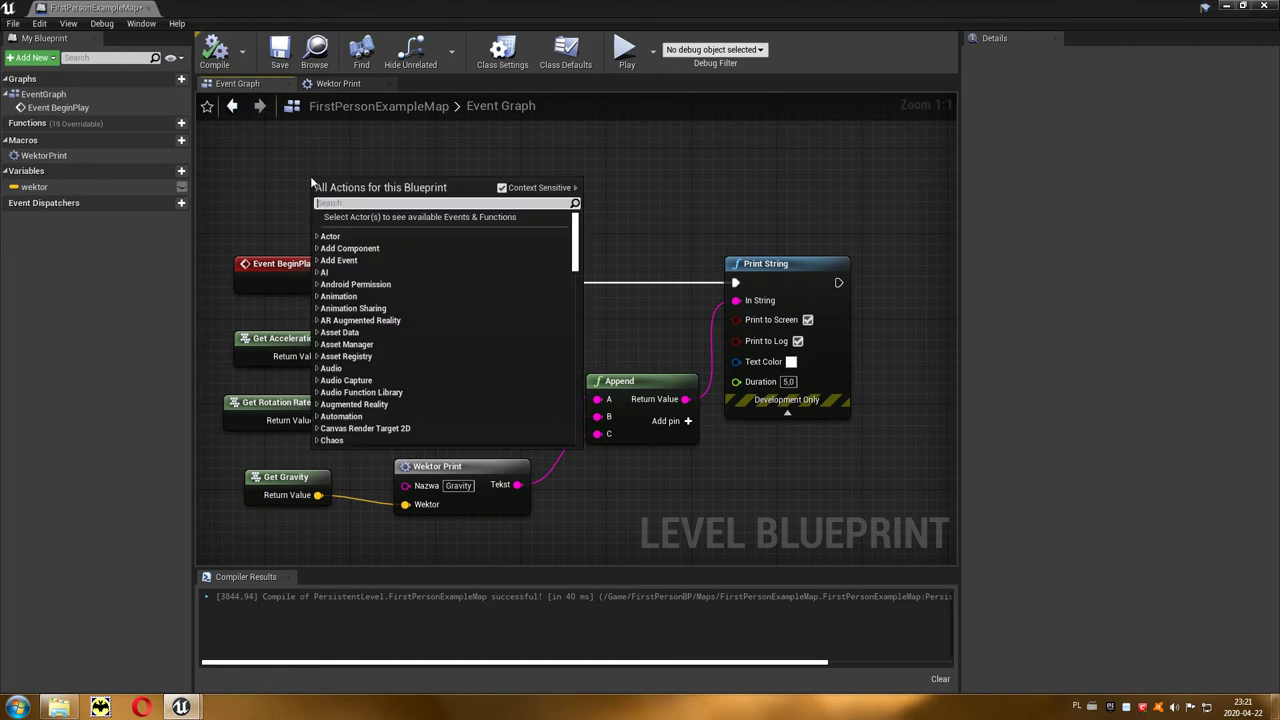
pyautogui.write('event ')
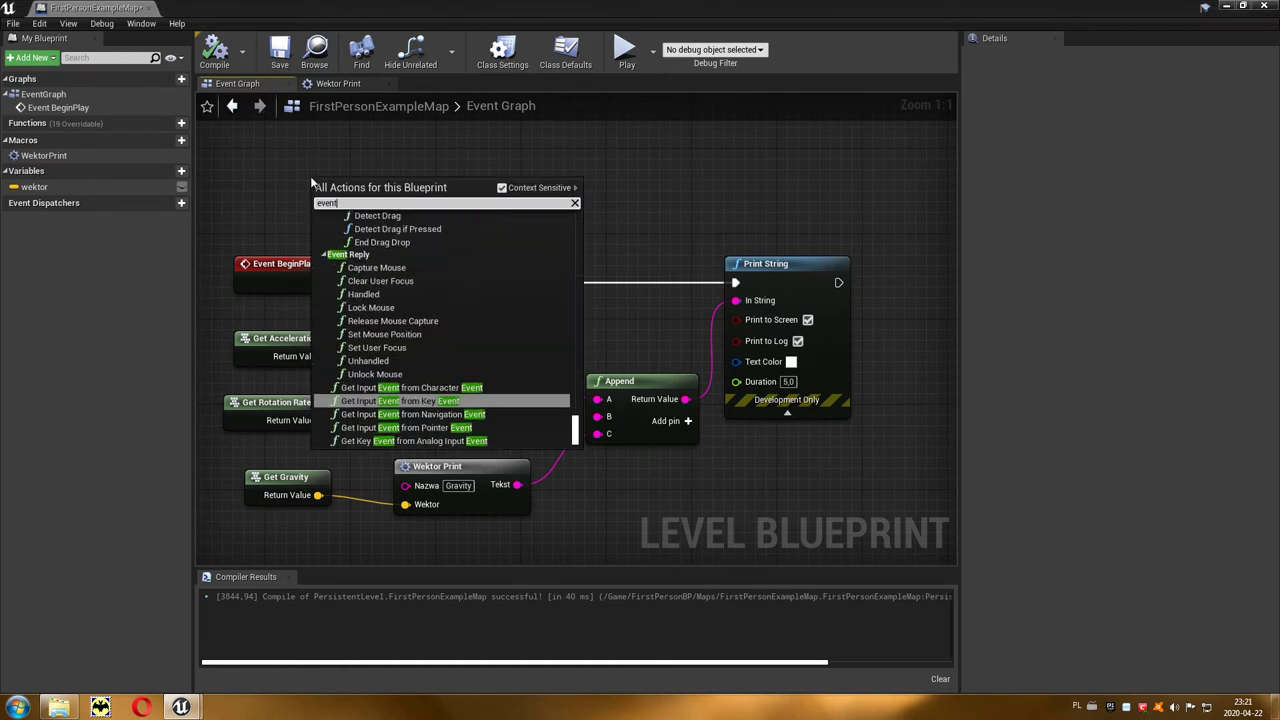
pyautogui.write('t')
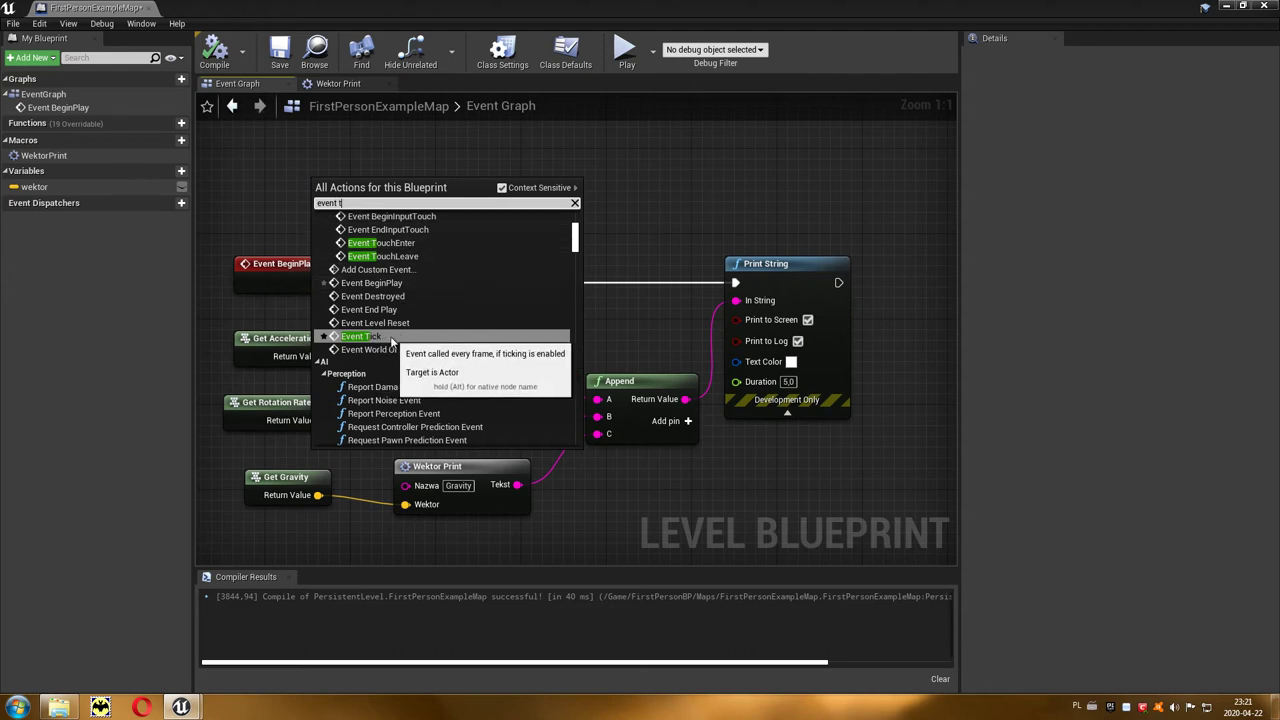
pyautogui.click(392, 341)
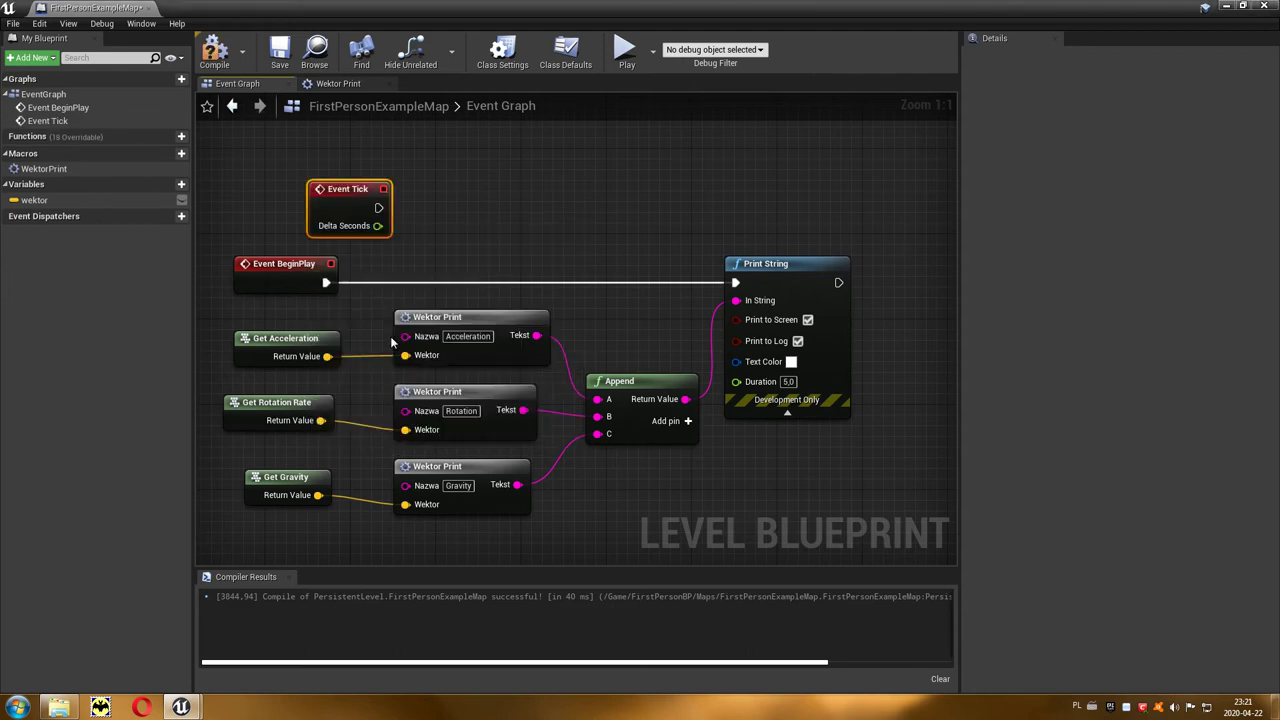
pyautogui.click(266, 268)
pyautogui.press('Delete')
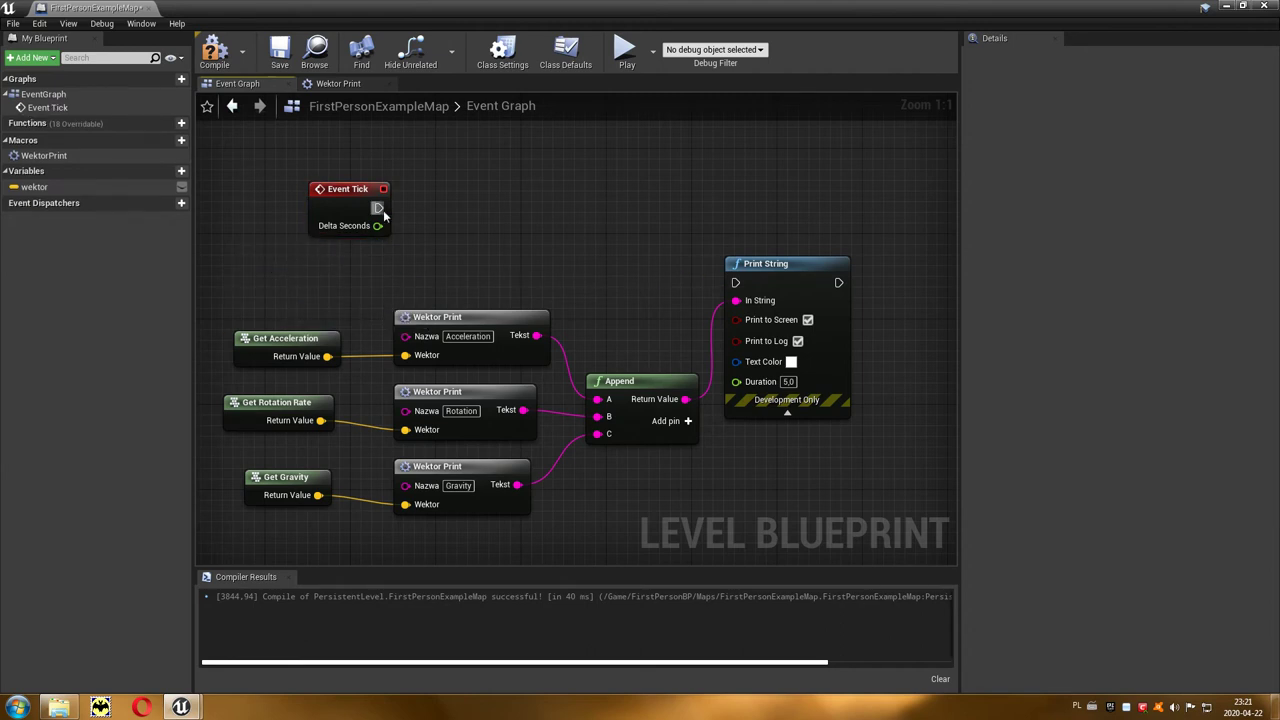
pyautogui.moveTo(379, 208); pyautogui.dragTo(736, 286)
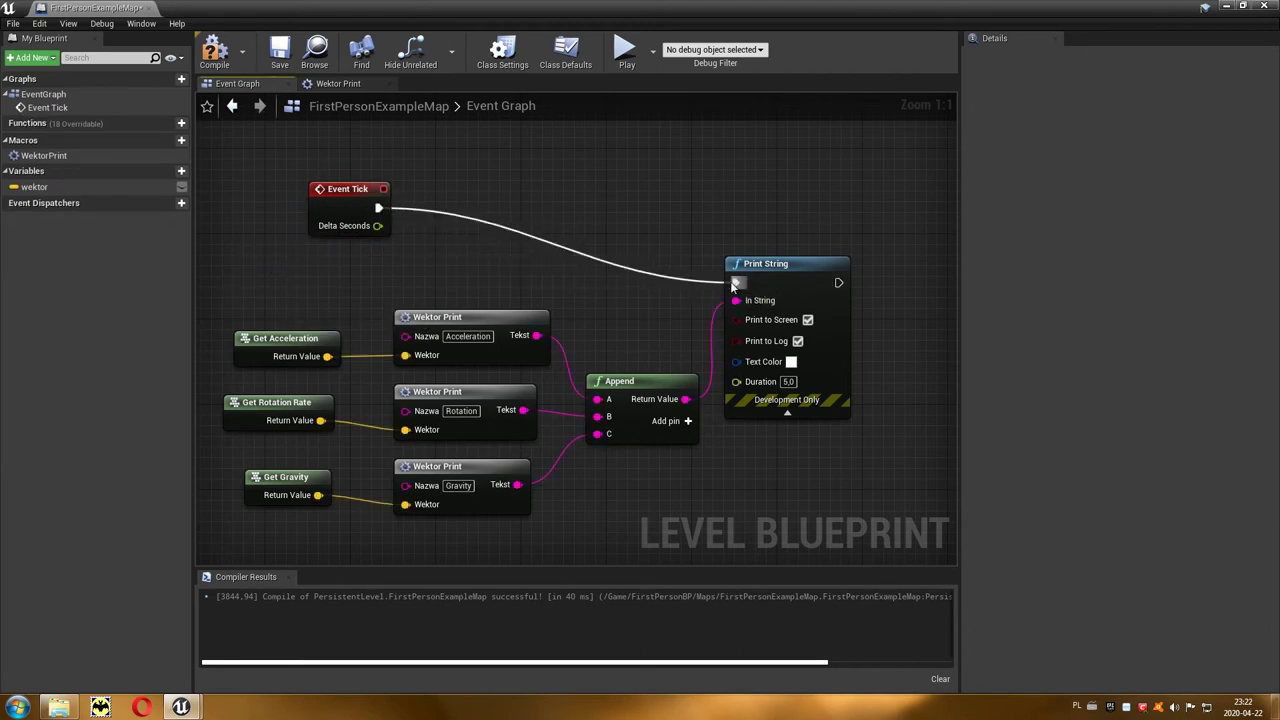
pyautogui.moveTo(335, 194); pyautogui.dragTo(290, 259)
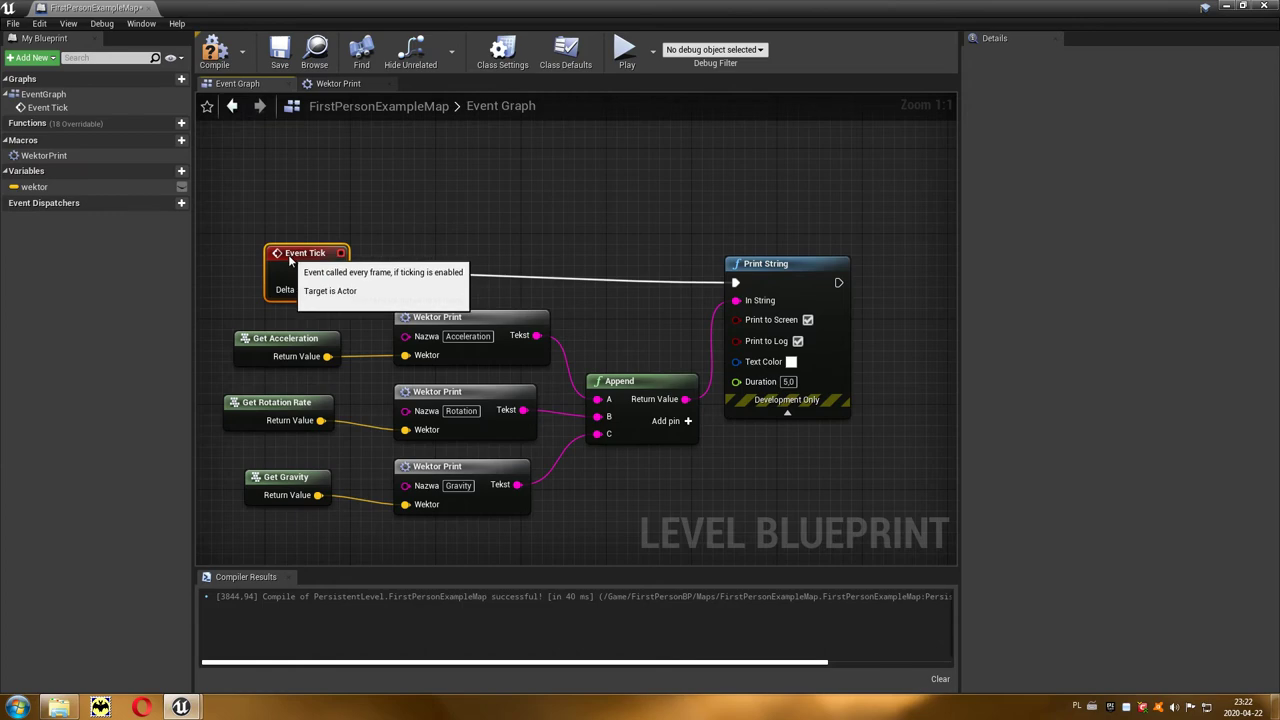
# - Compile the Level Blueprint and run a short test play of the level
pyautogui.click(214, 52)
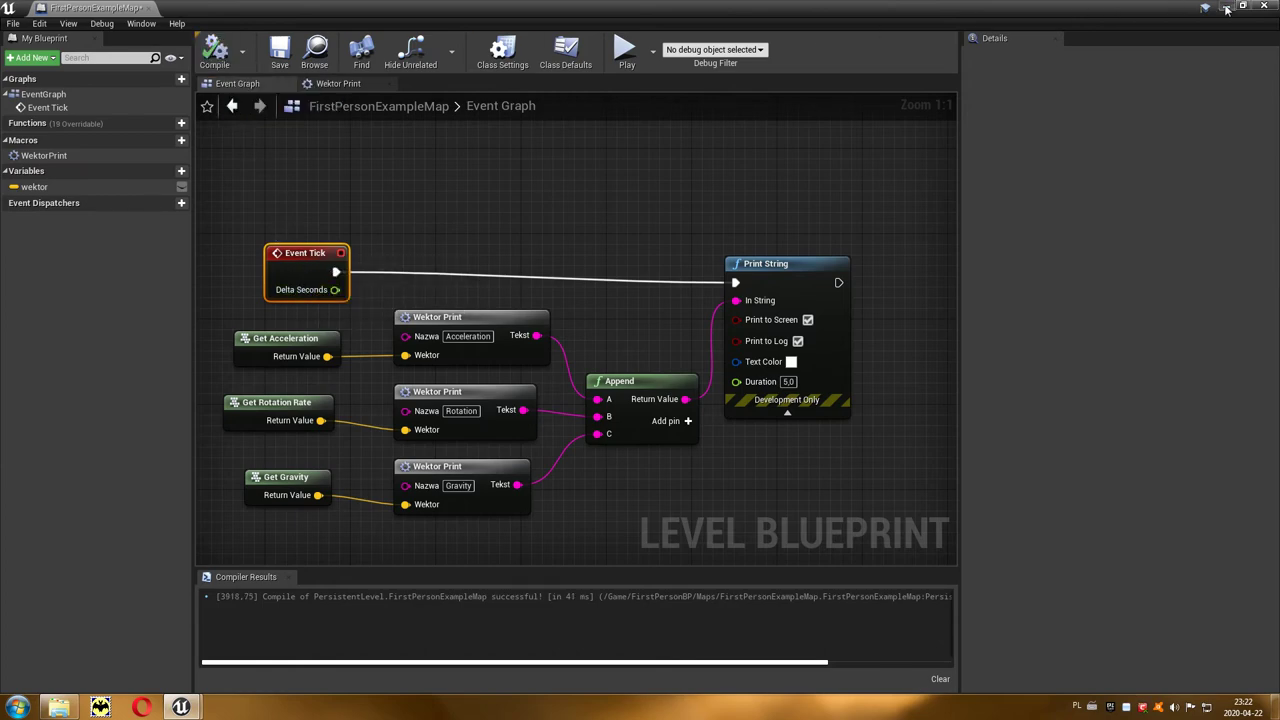
pyautogui.click(1226, 8)
pyautogui.click(767, 52)
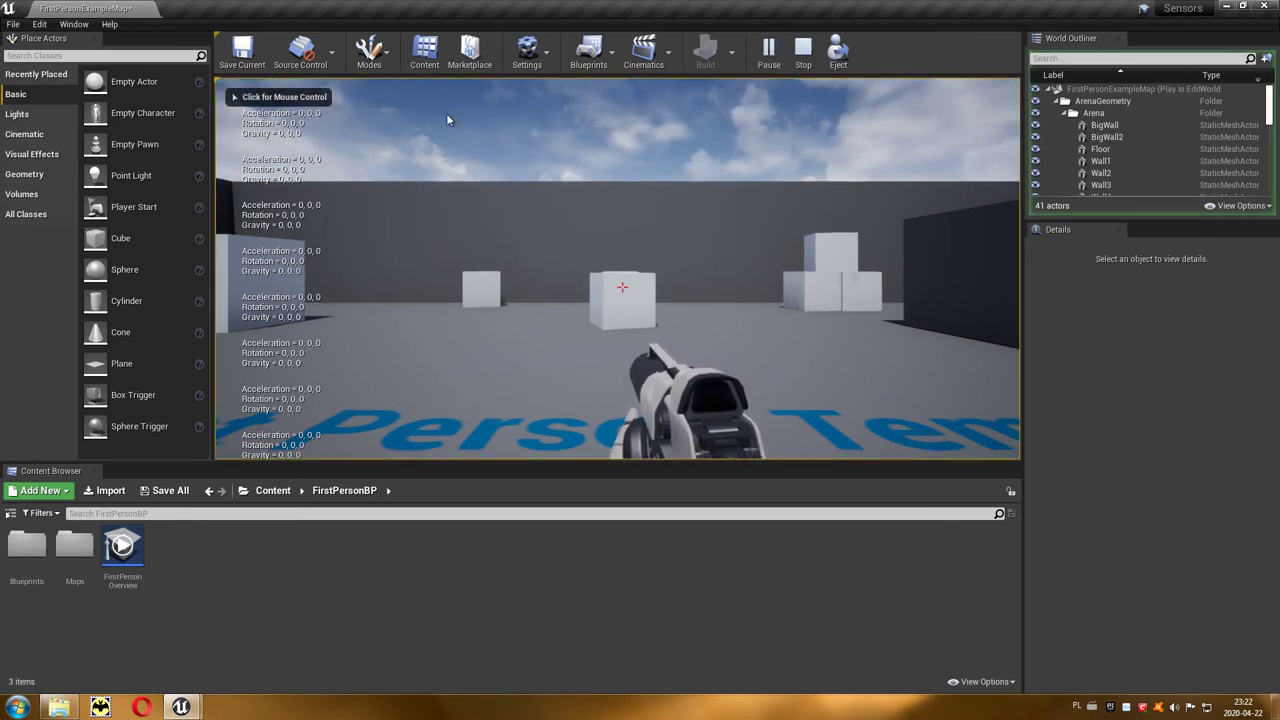
pyautogui.click(803, 48)
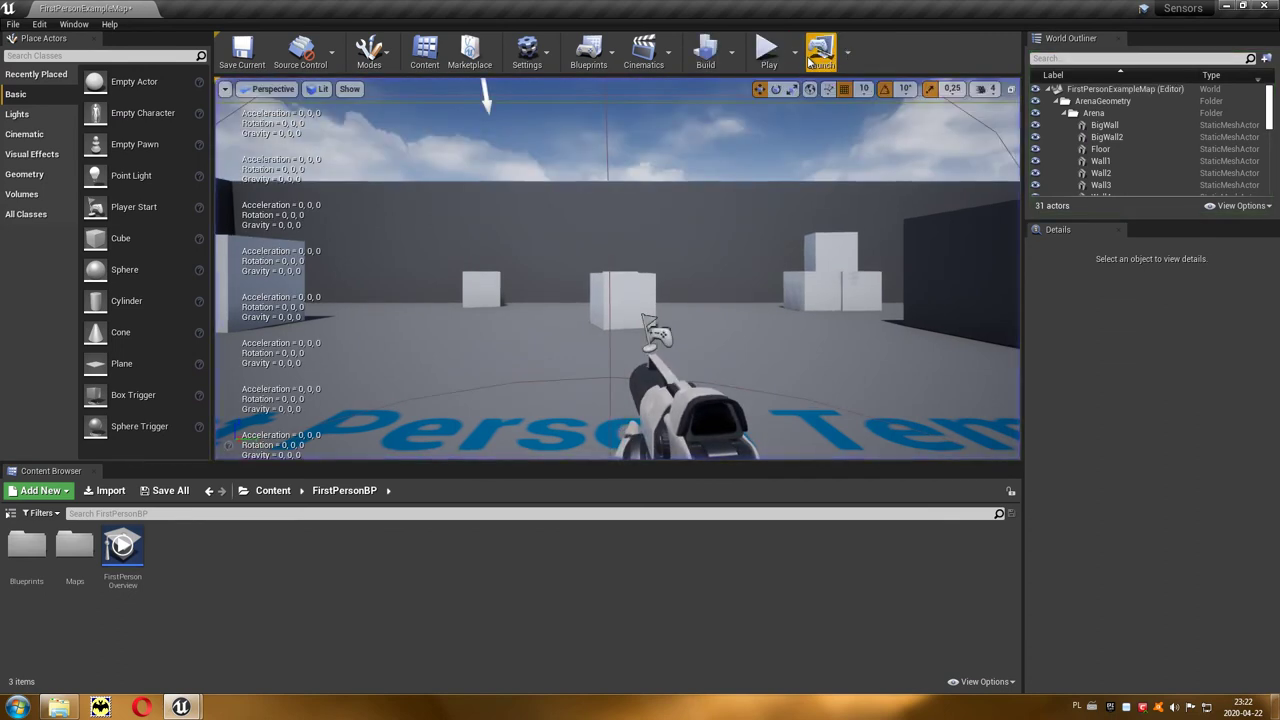
# - Move Event Tick beside Print String, wire Delta Seconds into Duration, and recompile
pyautogui.moveTo(181, 707)
pyautogui.click(238, 650)
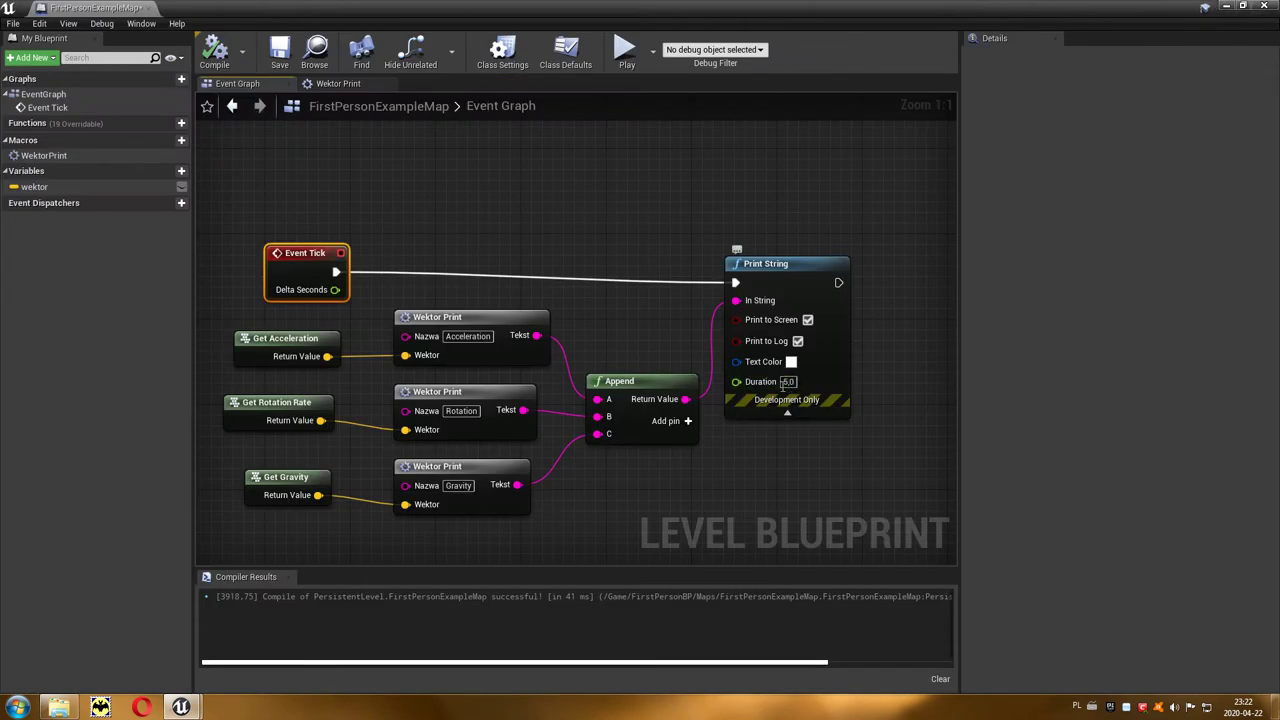
pyautogui.moveTo(806, 263); pyautogui.dragTo(816, 253)
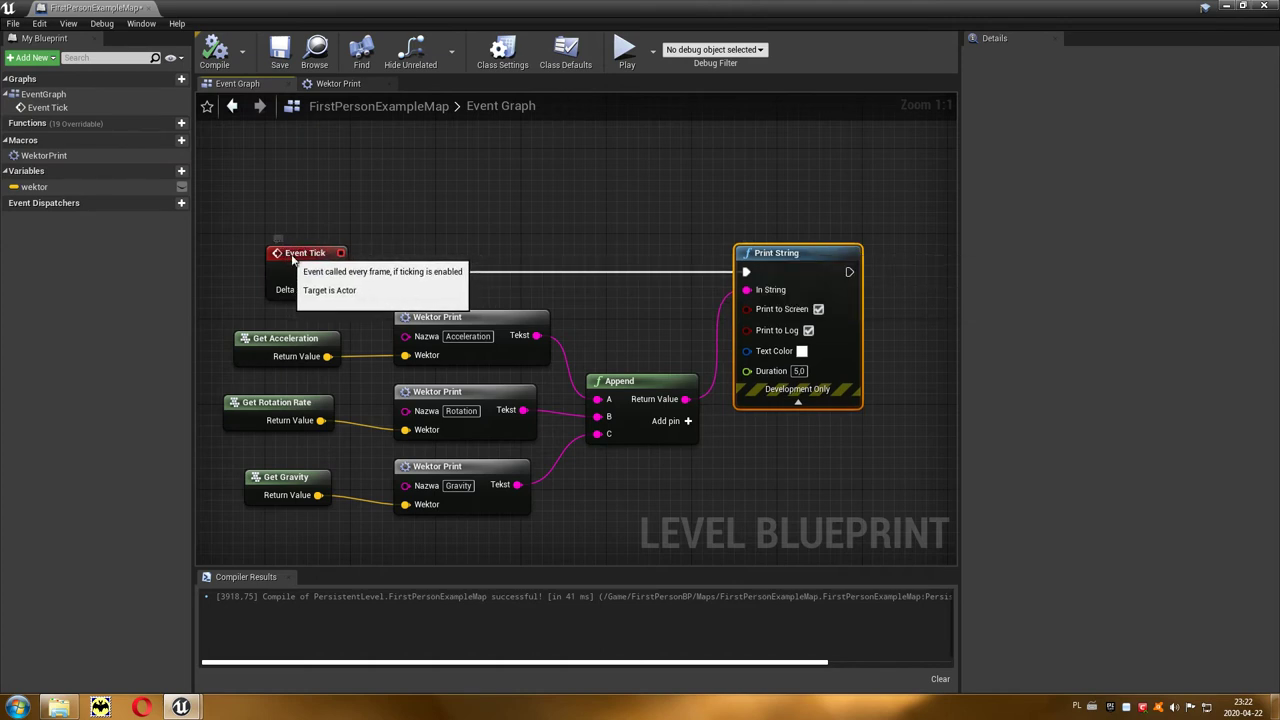
pyautogui.moveTo(293, 260); pyautogui.dragTo(611, 260)
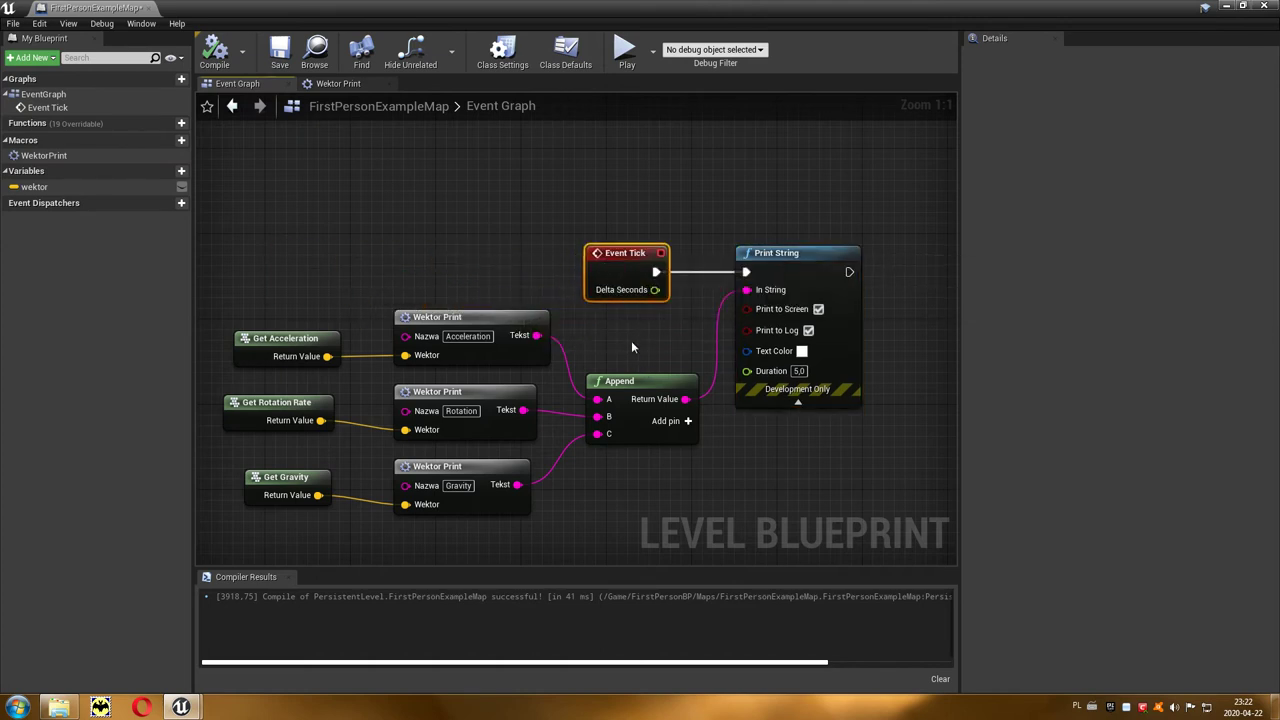
pyautogui.moveTo(654, 290); pyautogui.dragTo(746, 380)
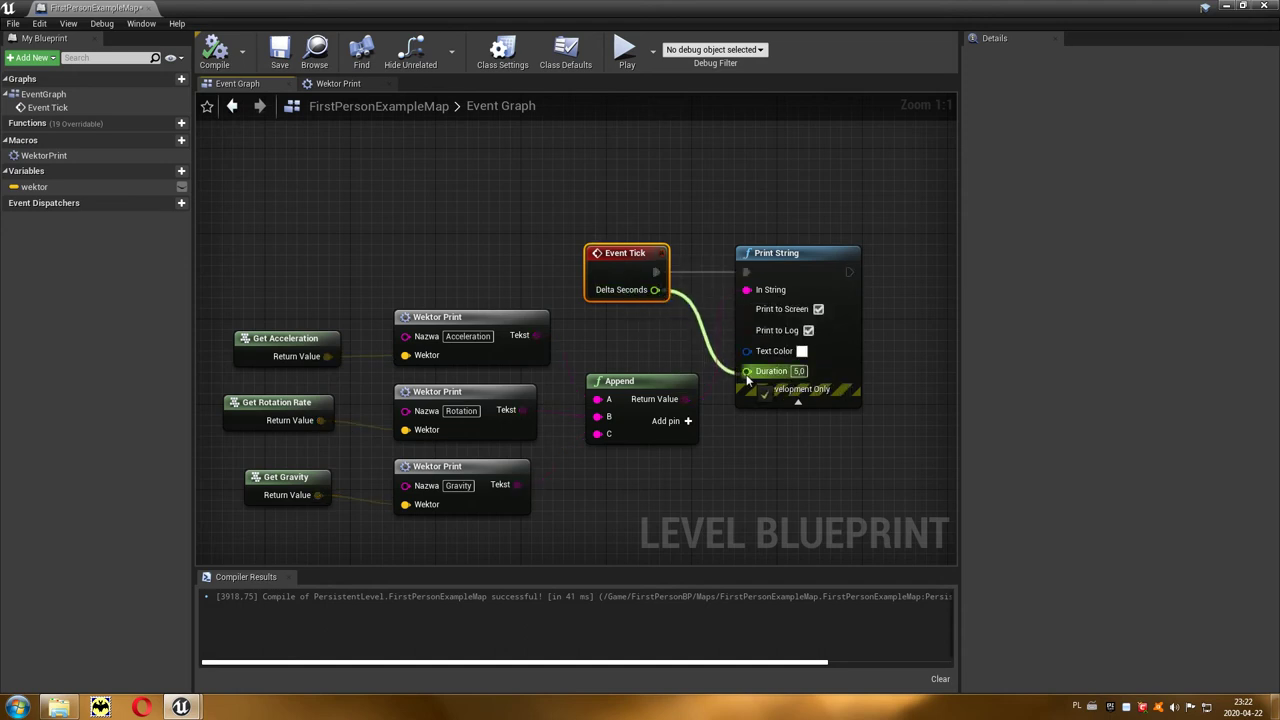
pyautogui.moveTo(747, 379); pyautogui.dragTo(747, 379)
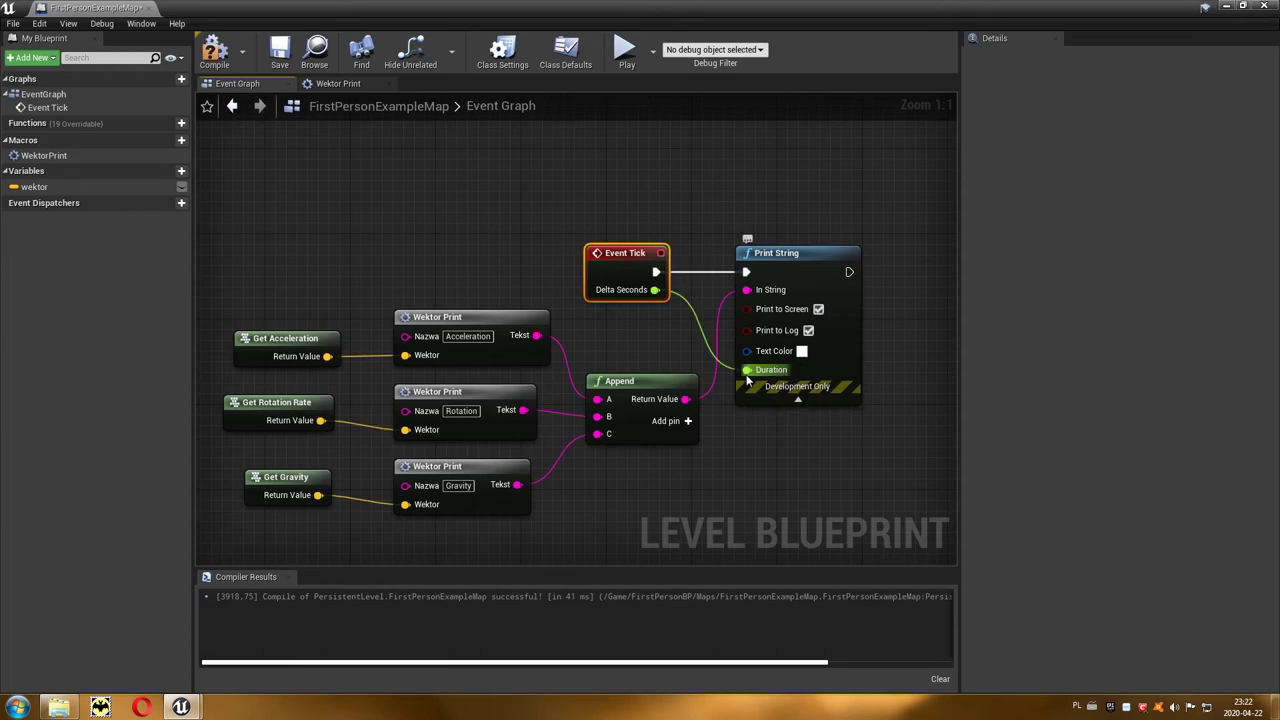
pyautogui.click(214, 50)
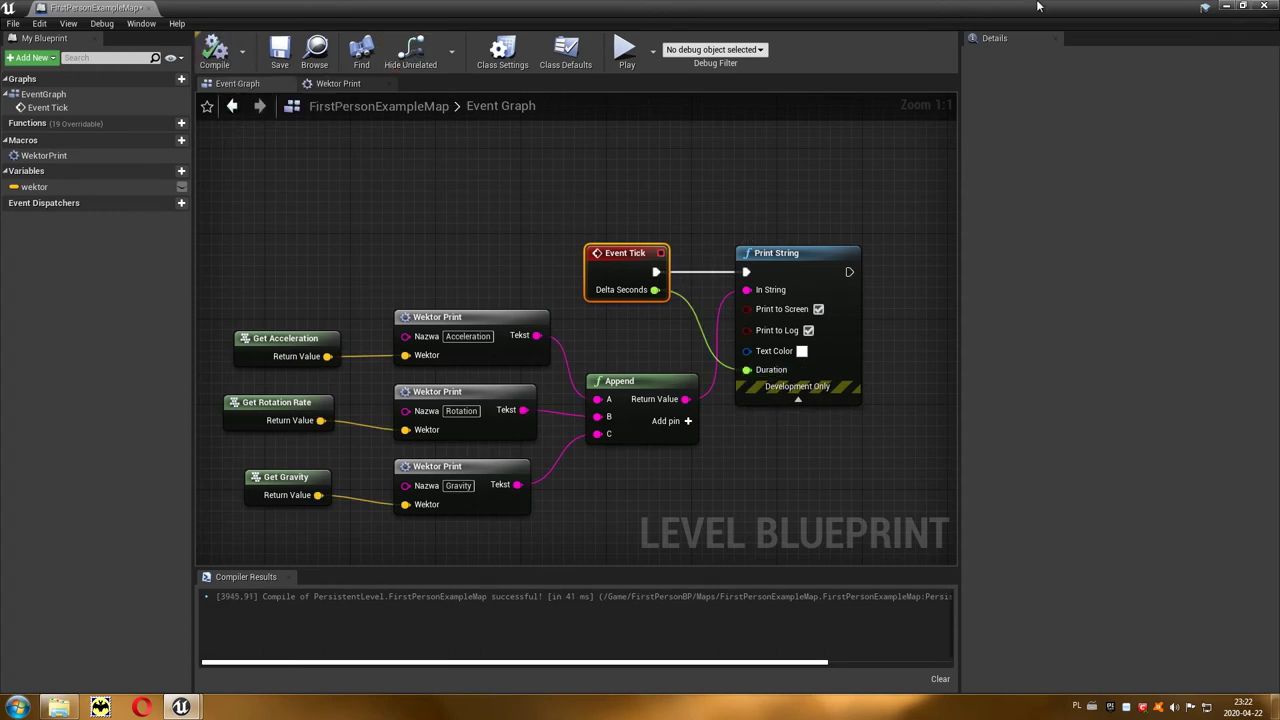
pyautogui.click(1226, 6)
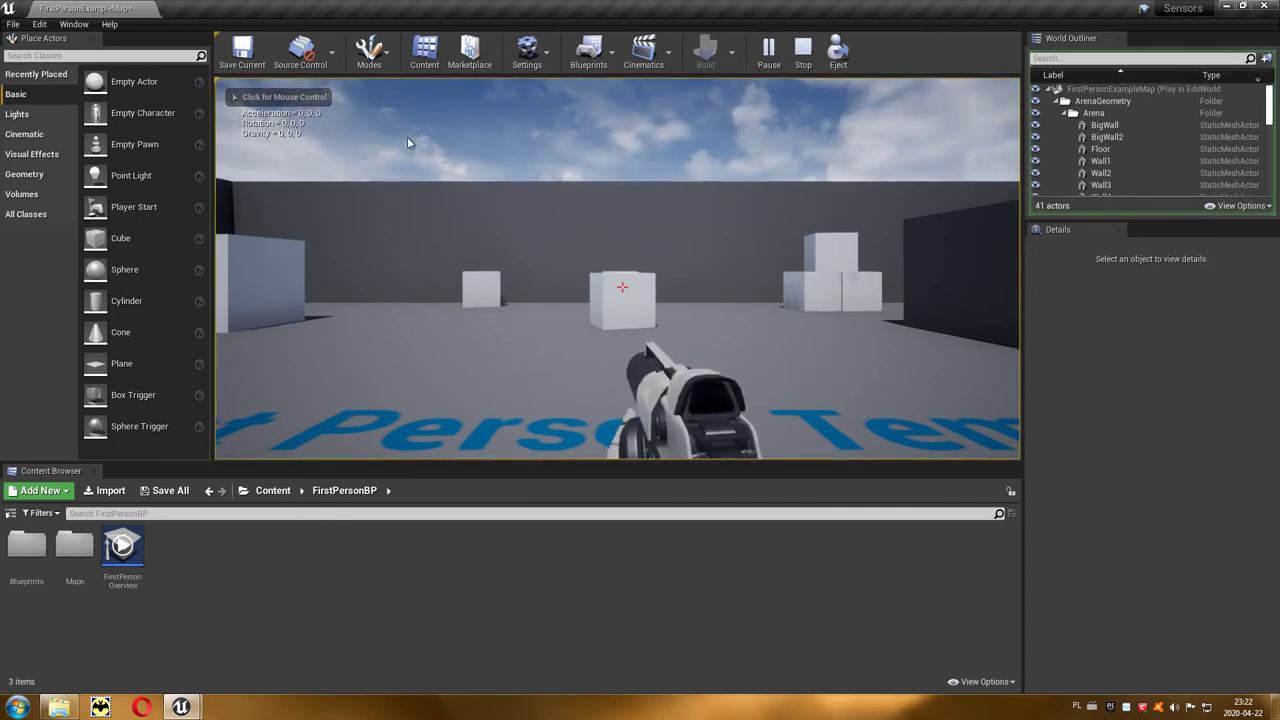
# - Stop the play-in-editor session and return to the Level Blueprint editor
pyautogui.click(803, 51)
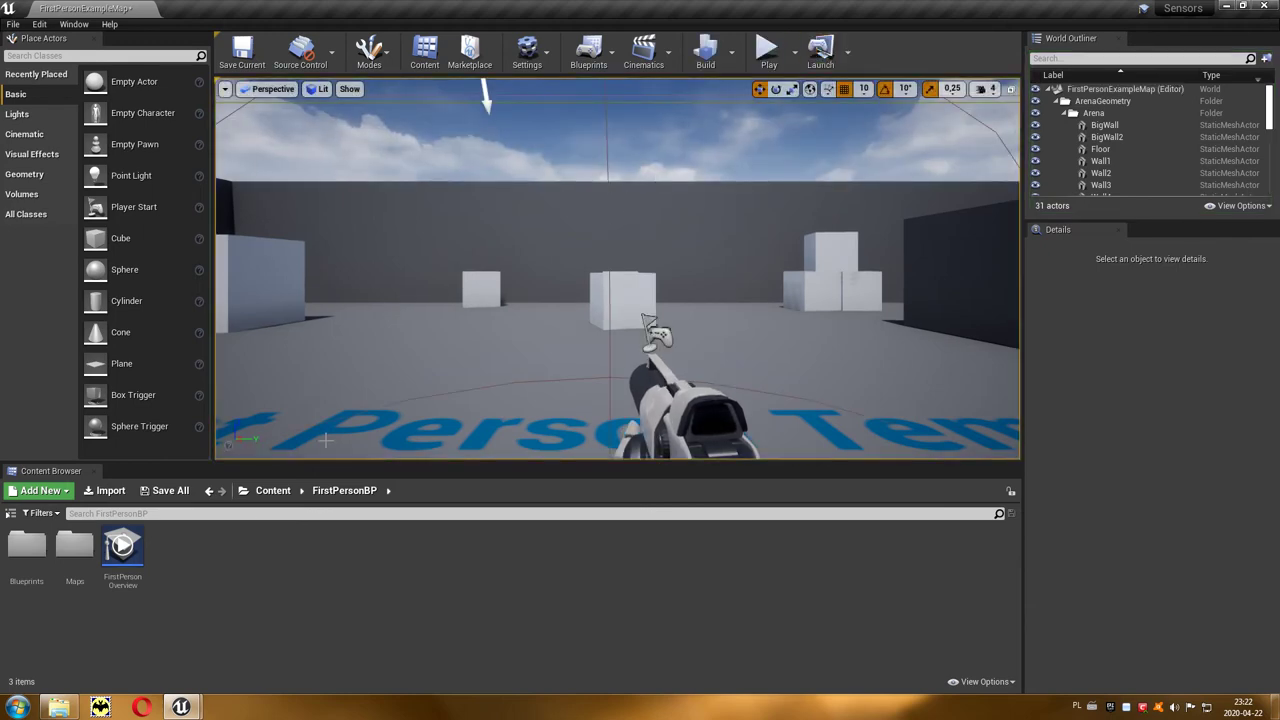
pyautogui.moveTo(238, 674)
pyautogui.click(265, 654)
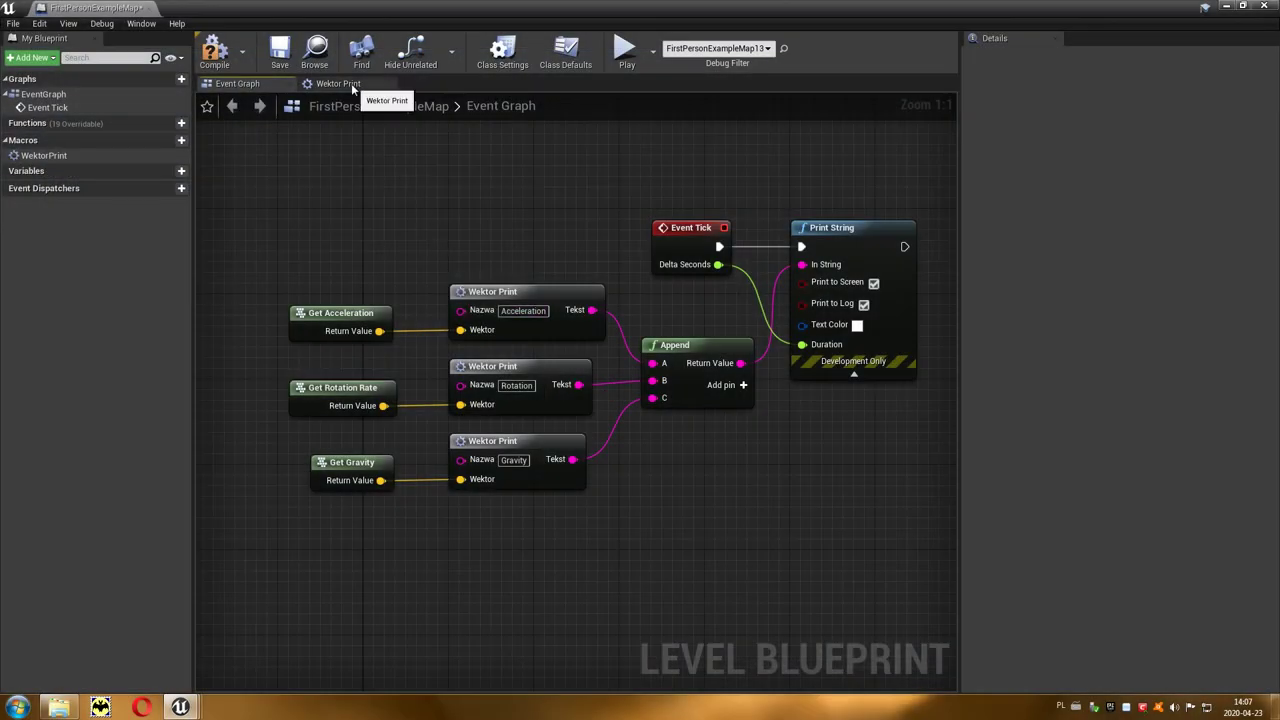
# - In the Wektor Print macro, unlink X, Y, Z from Format Text and search 'tostring' from Wektor X
pyautogui.click(351, 85)
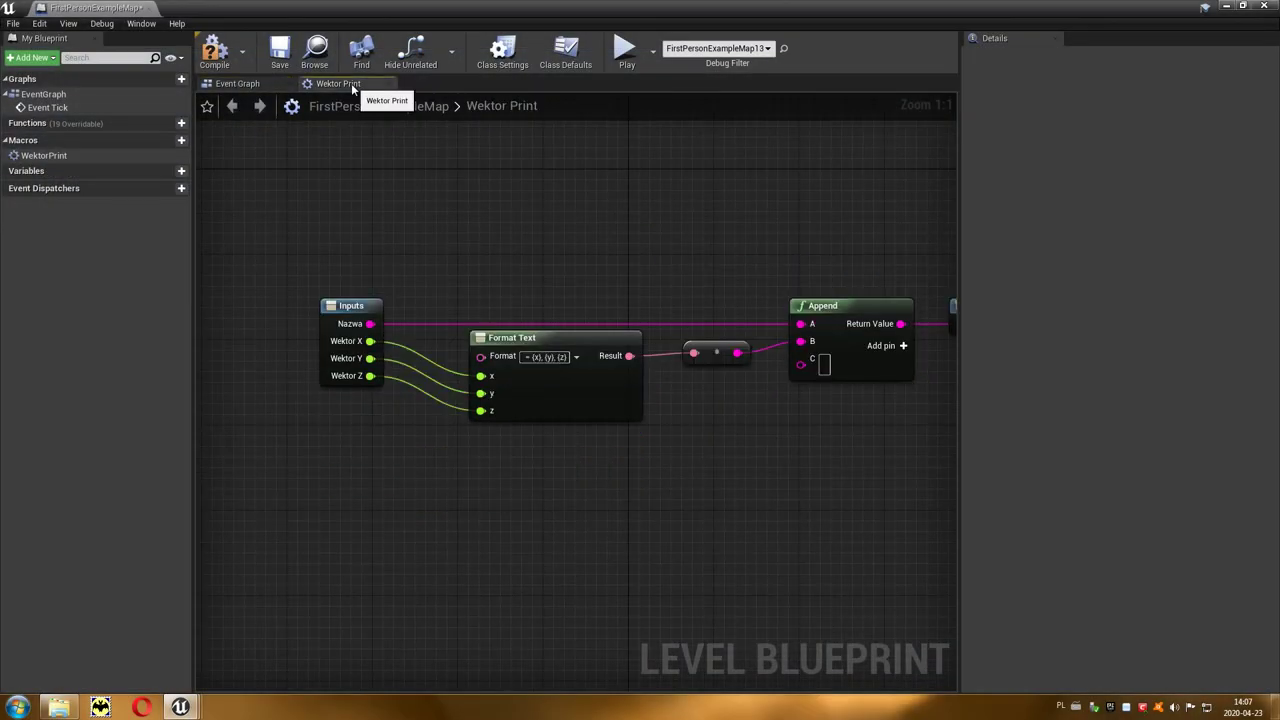
pyautogui.keyDown('alt'); pyautogui.click(370, 341); pyautogui.keyUp('alt')
pyautogui.keyDown('alt'); pyautogui.click(370, 358); pyautogui.keyUp('alt')
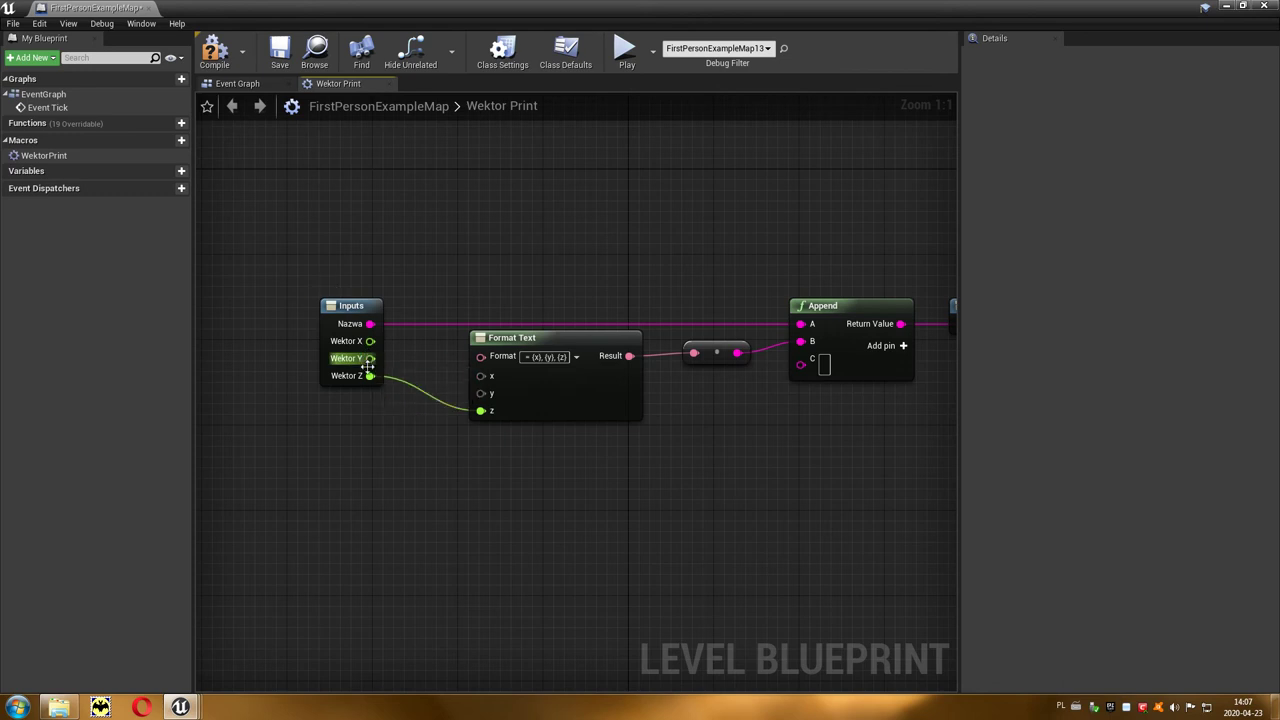
pyautogui.keyDown('alt'); pyautogui.click(369, 375); pyautogui.keyUp('alt')
pyautogui.moveTo(370, 341); pyautogui.dragTo(429, 523)
pyautogui.write('tostring')
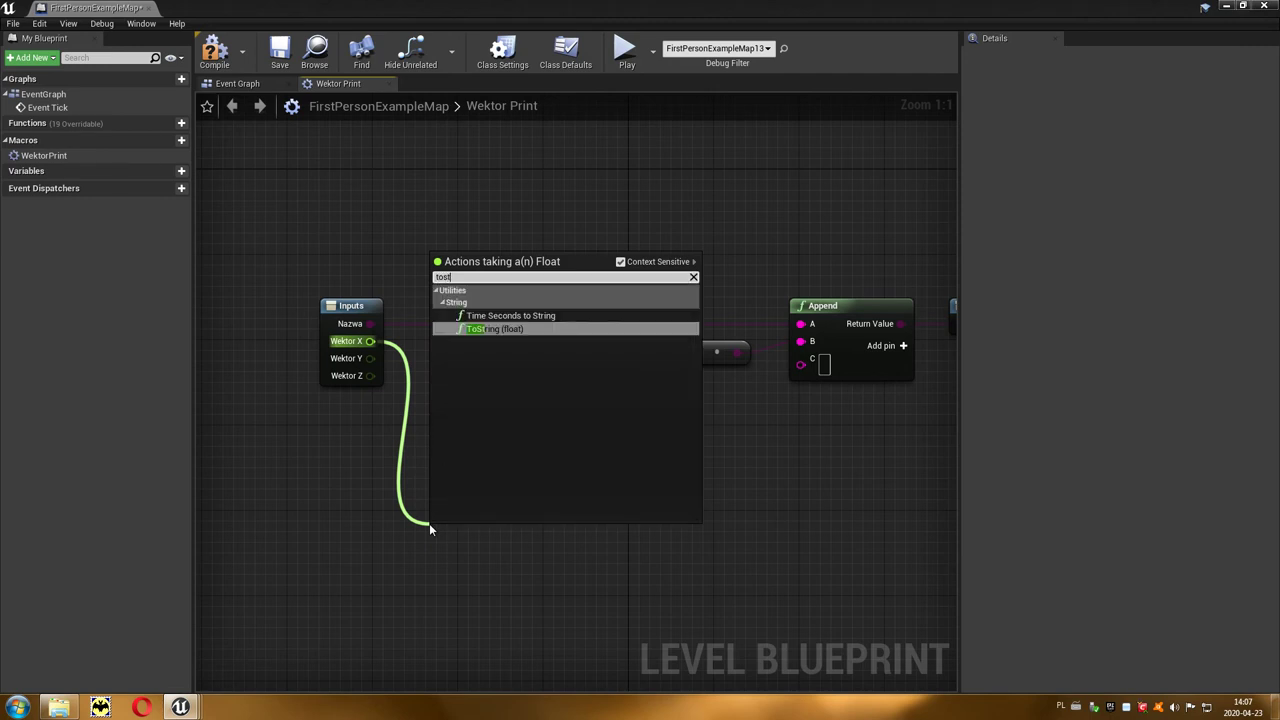
# - Swap the ToString node for a ToText (float) on Wektor X, set to Always Sign
pyautogui.click(536, 329)
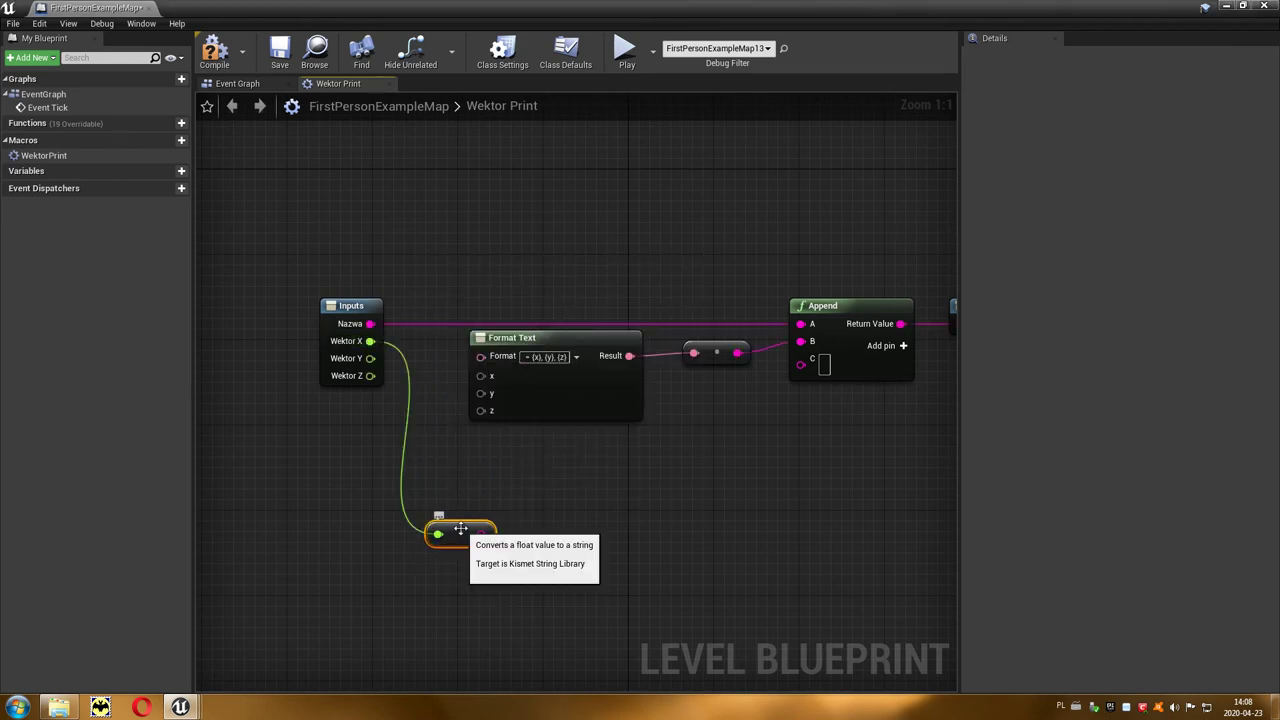
pyautogui.press('Delete')
pyautogui.moveTo(370, 341); pyautogui.dragTo(417, 523)
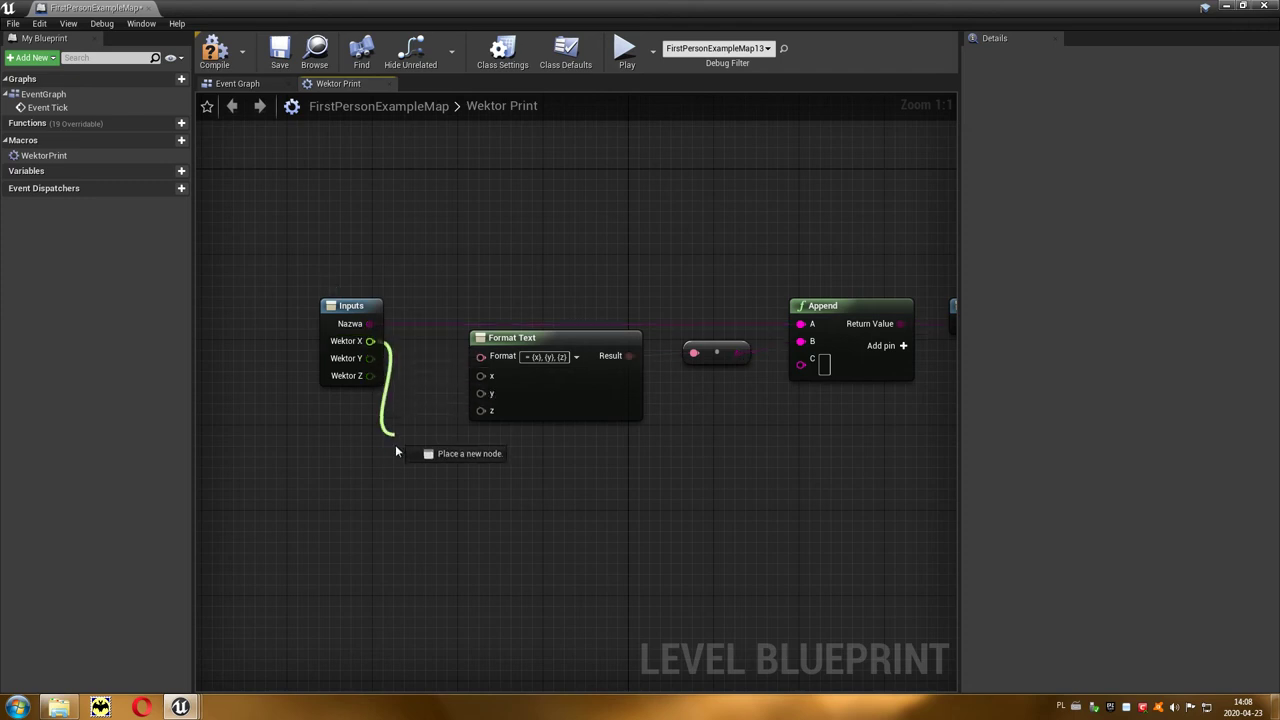
pyautogui.write('totext')
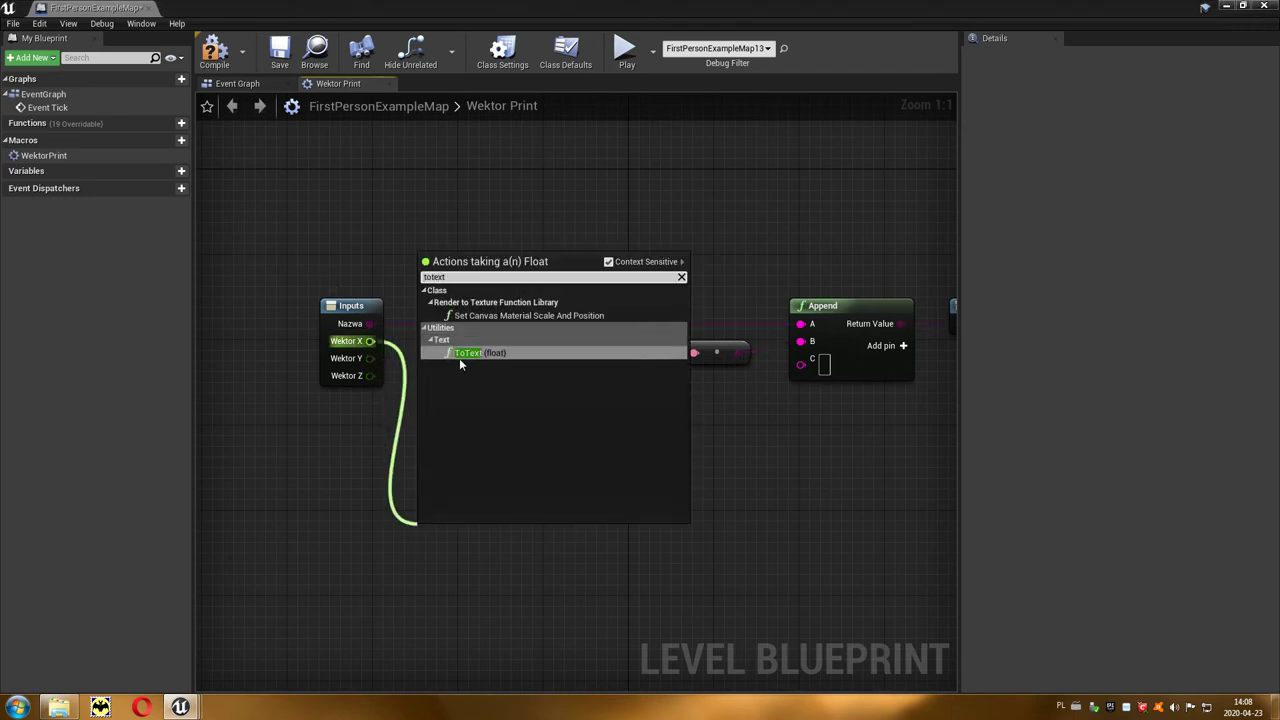
pyautogui.click(523, 351)
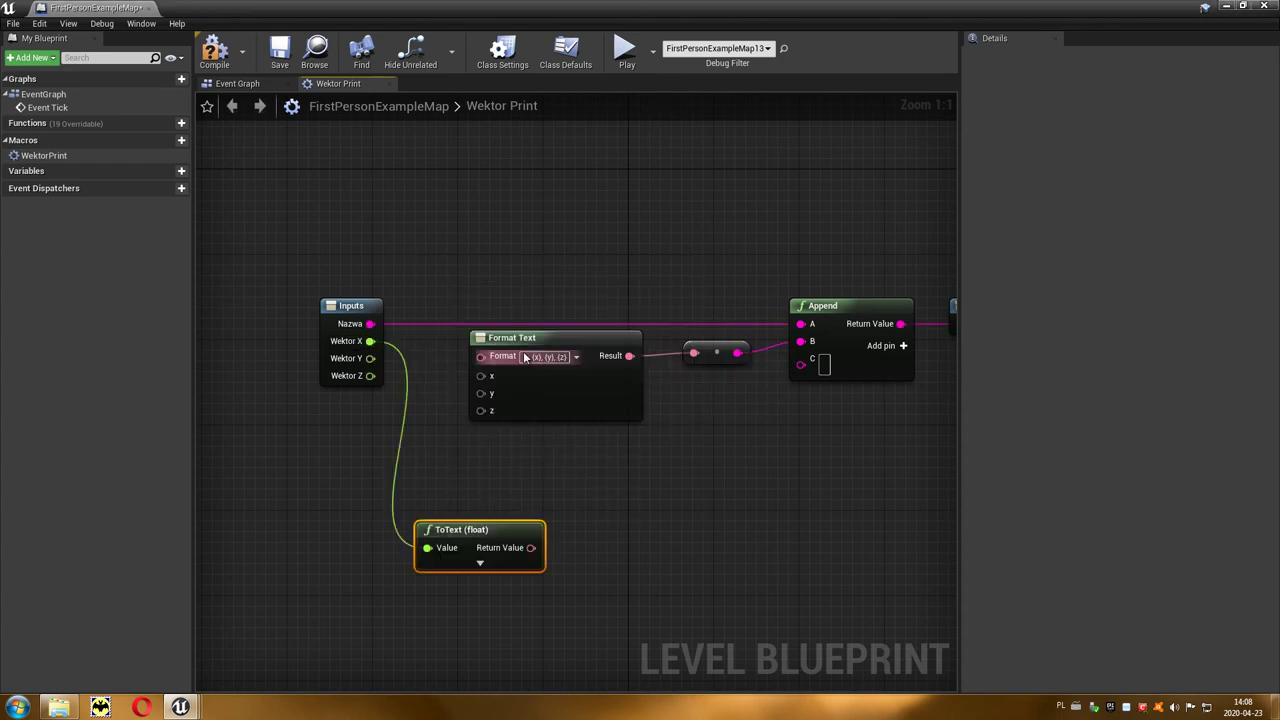
pyautogui.click(500, 567)
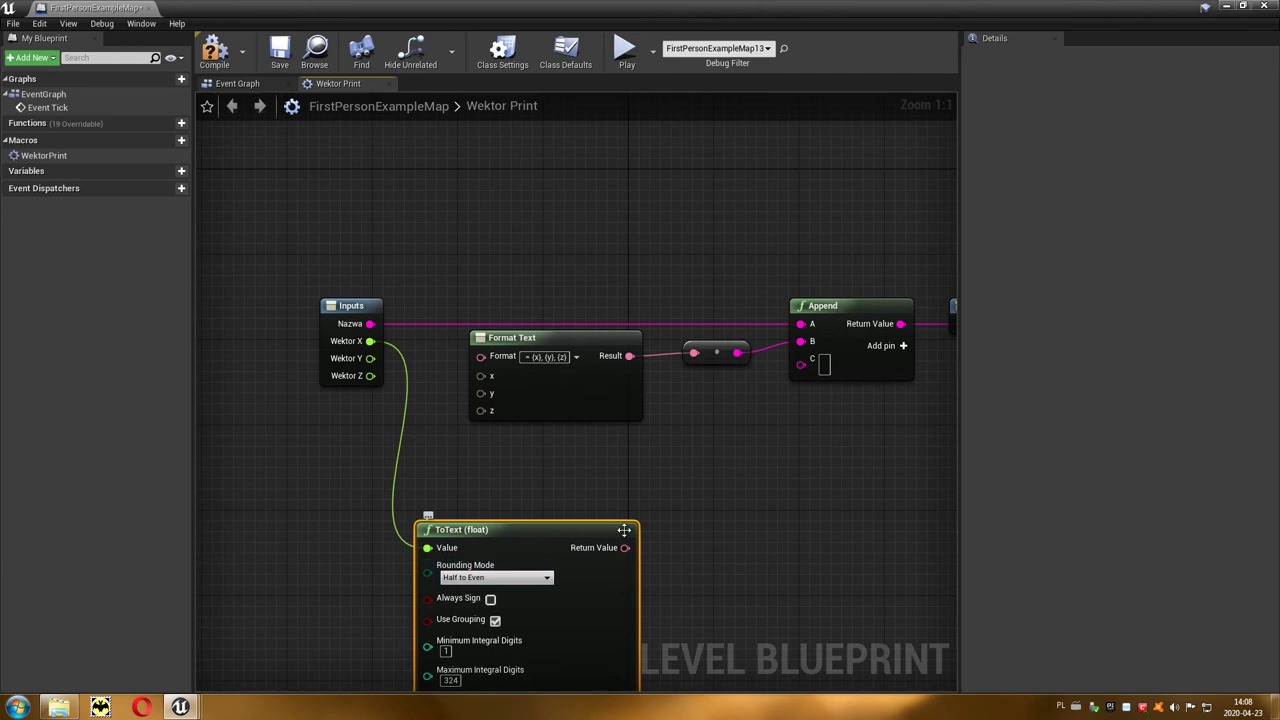
pyautogui.moveTo(668, 521); pyautogui.dragTo(687, 368, button='right')
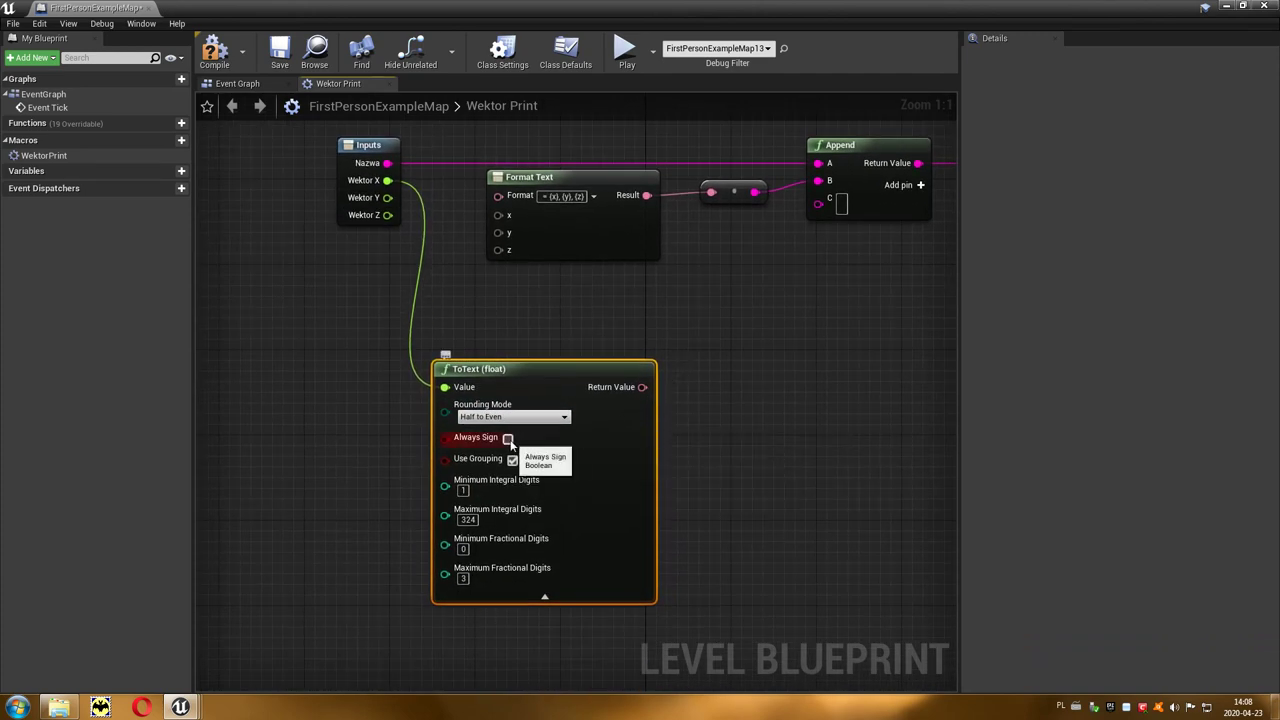
pyautogui.click(508, 439)
pyautogui.write('3')
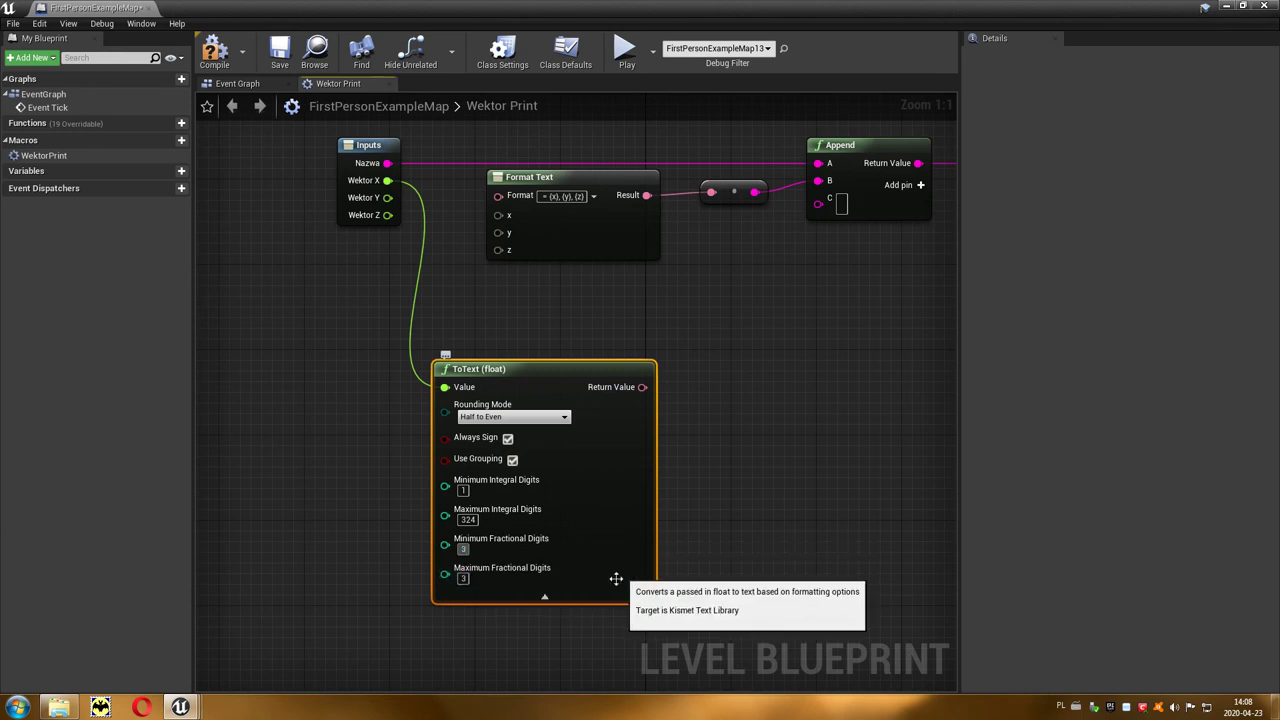
pyautogui.click(545, 597)
# - Reposition the ToText node and paste two copies stacked below it
pyautogui.moveTo(551, 390)
pyautogui.mouseDown()
pyautogui.moveTo(487, 347)
pyautogui.moveTo(498, 215)
pyautogui.mouseUp()
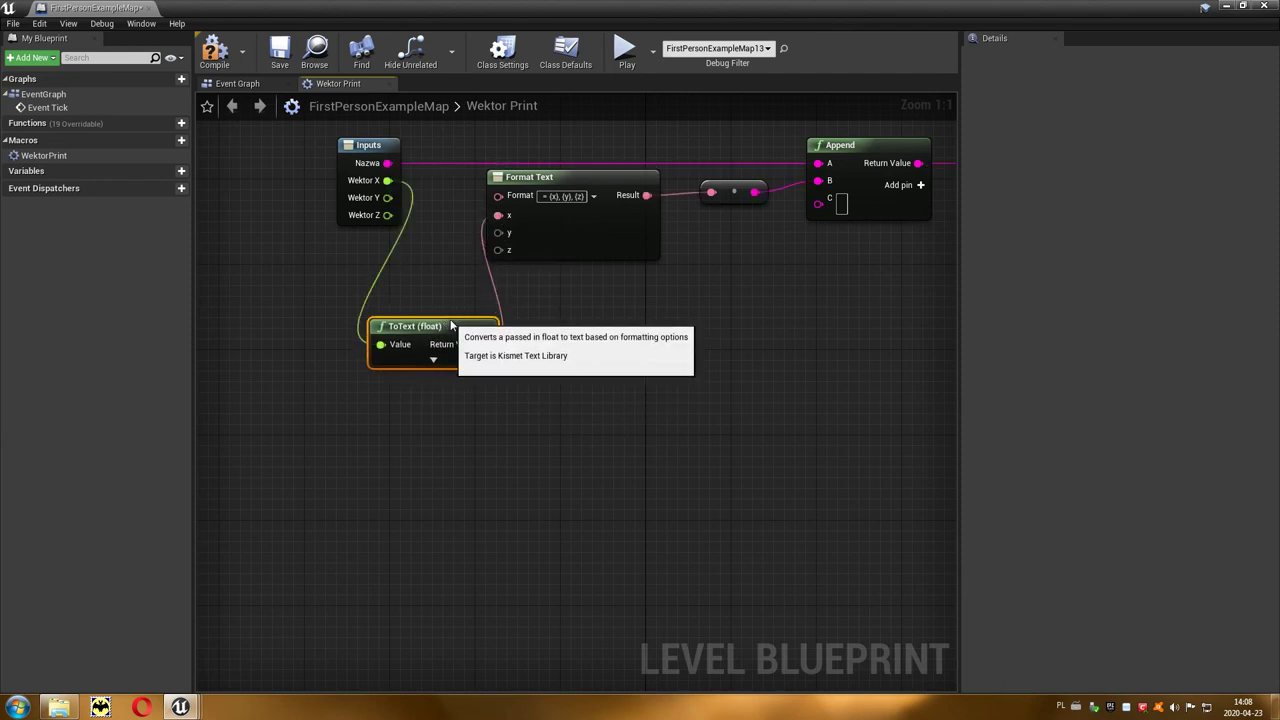
pyautogui.moveTo(450, 306); pyautogui.dragTo(450, 276)
pyautogui.hotkey('ctrl', 'c')
pyautogui.hotkey('ctrl', 'v')
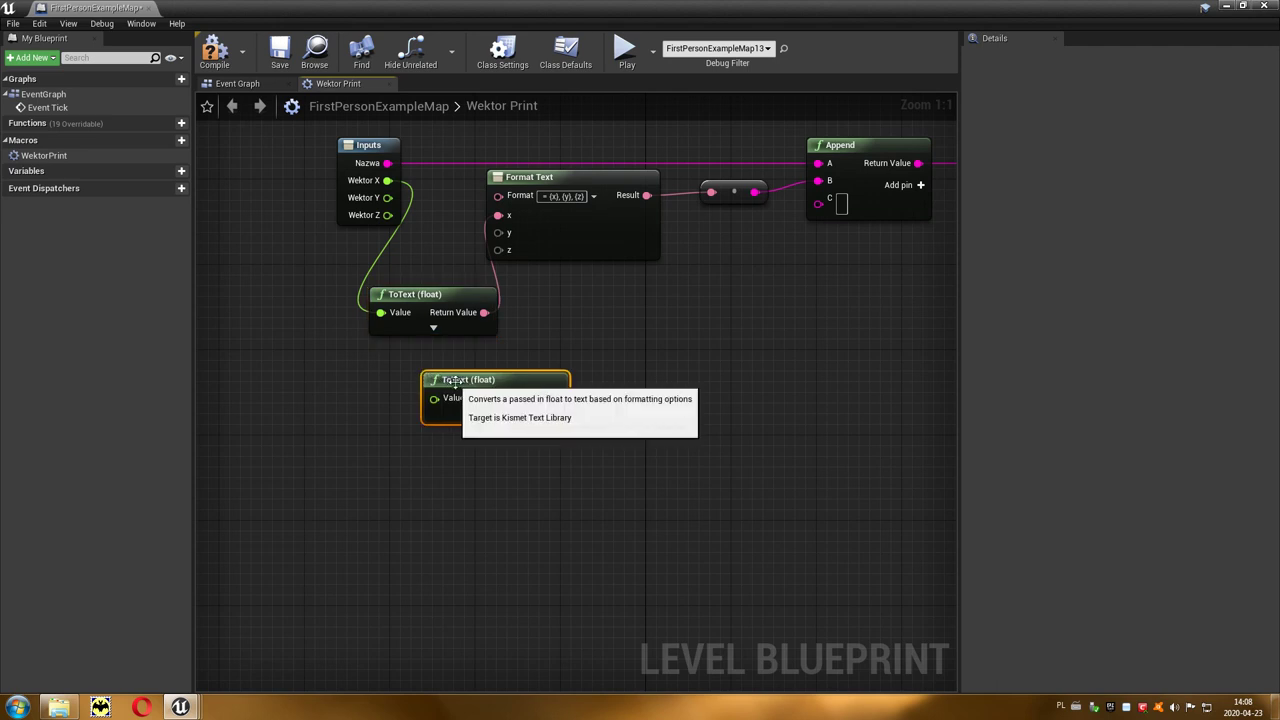
pyautogui.moveTo(420, 375); pyautogui.dragTo(367, 354)
pyautogui.hotkey('ctrl', 'v')
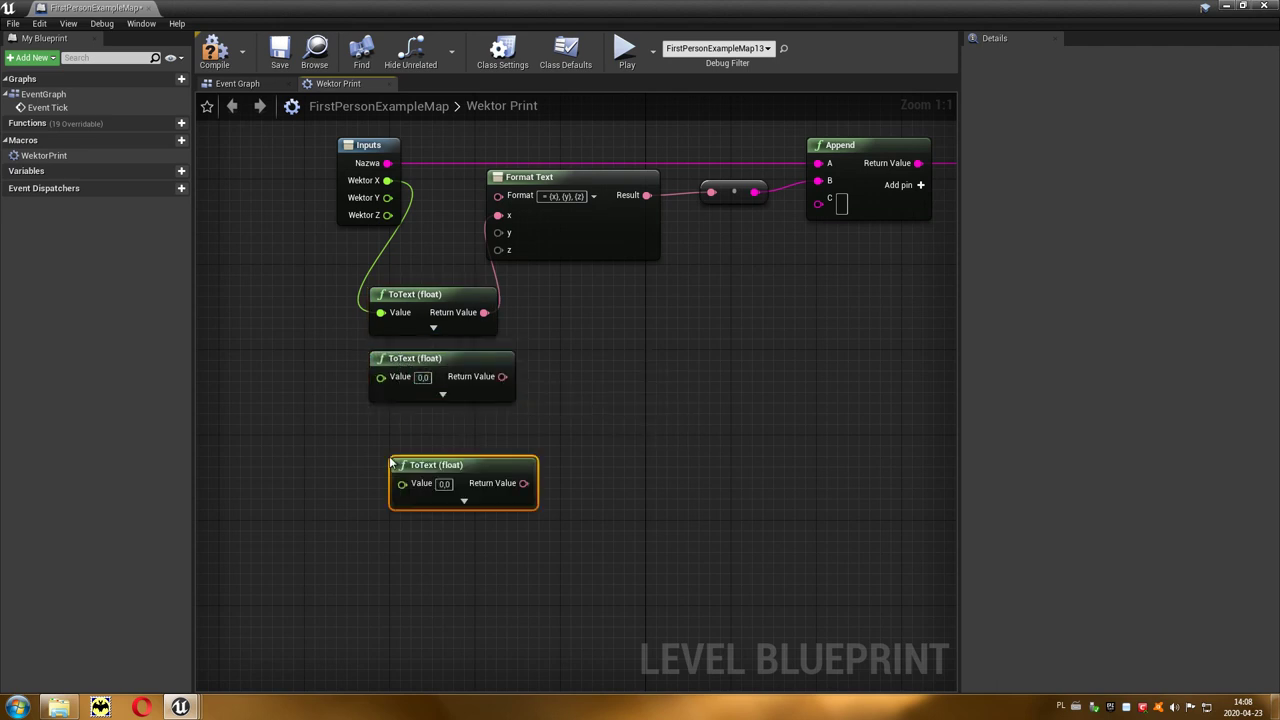
pyautogui.moveTo(418, 465); pyautogui.dragTo(398, 432)
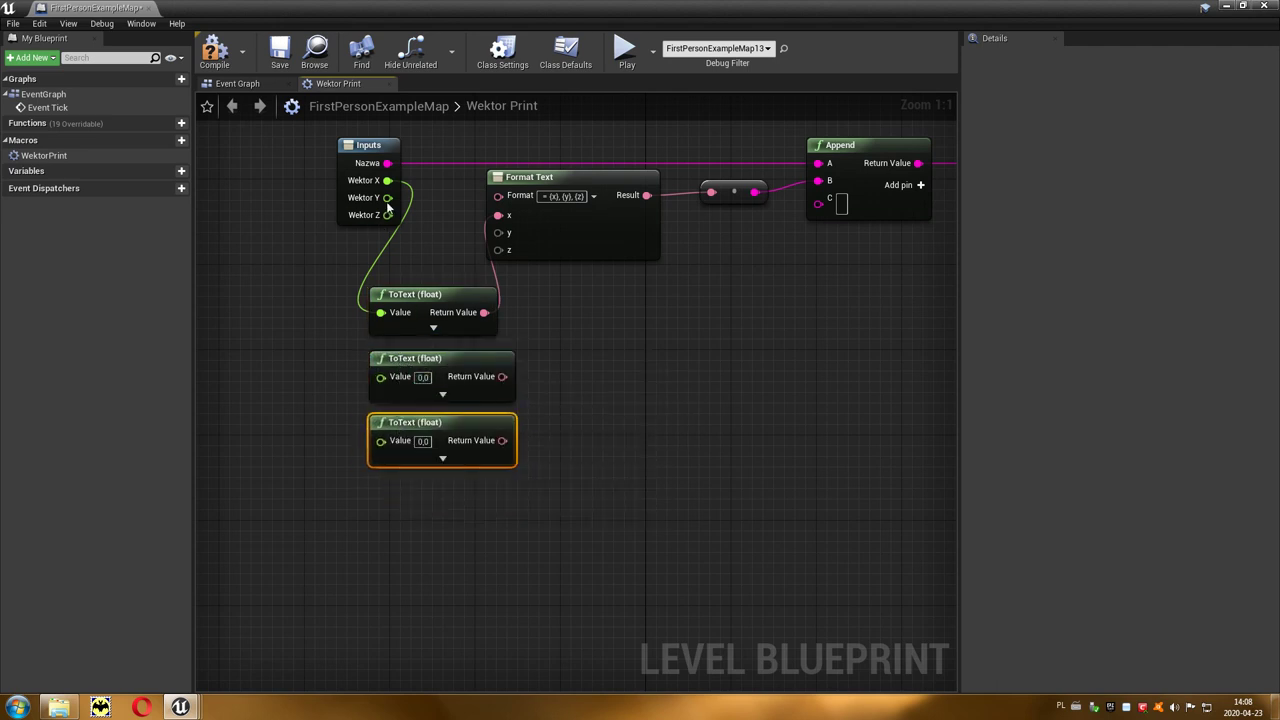
# - Feed Wektor Y and Z through the copies into Format Text's y and z inputs
pyautogui.moveTo(387, 197); pyautogui.dragTo(380, 388)
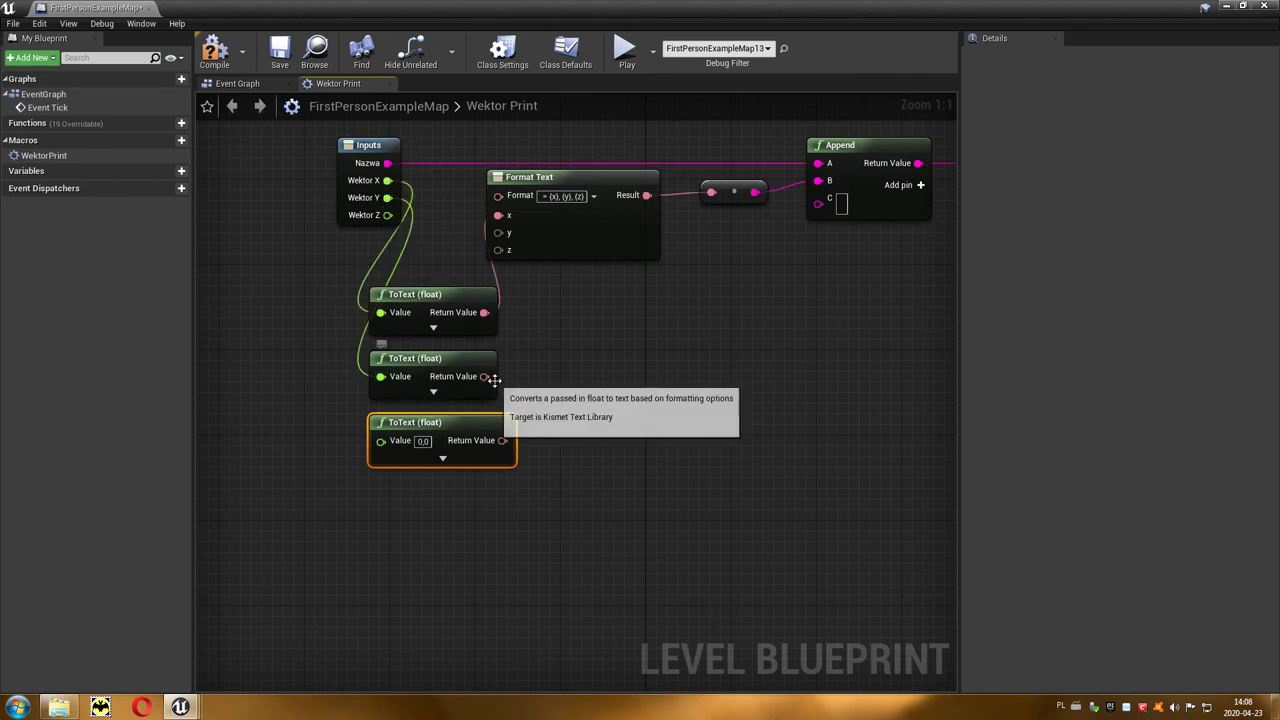
pyautogui.moveTo(484, 376); pyautogui.dragTo(498, 233)
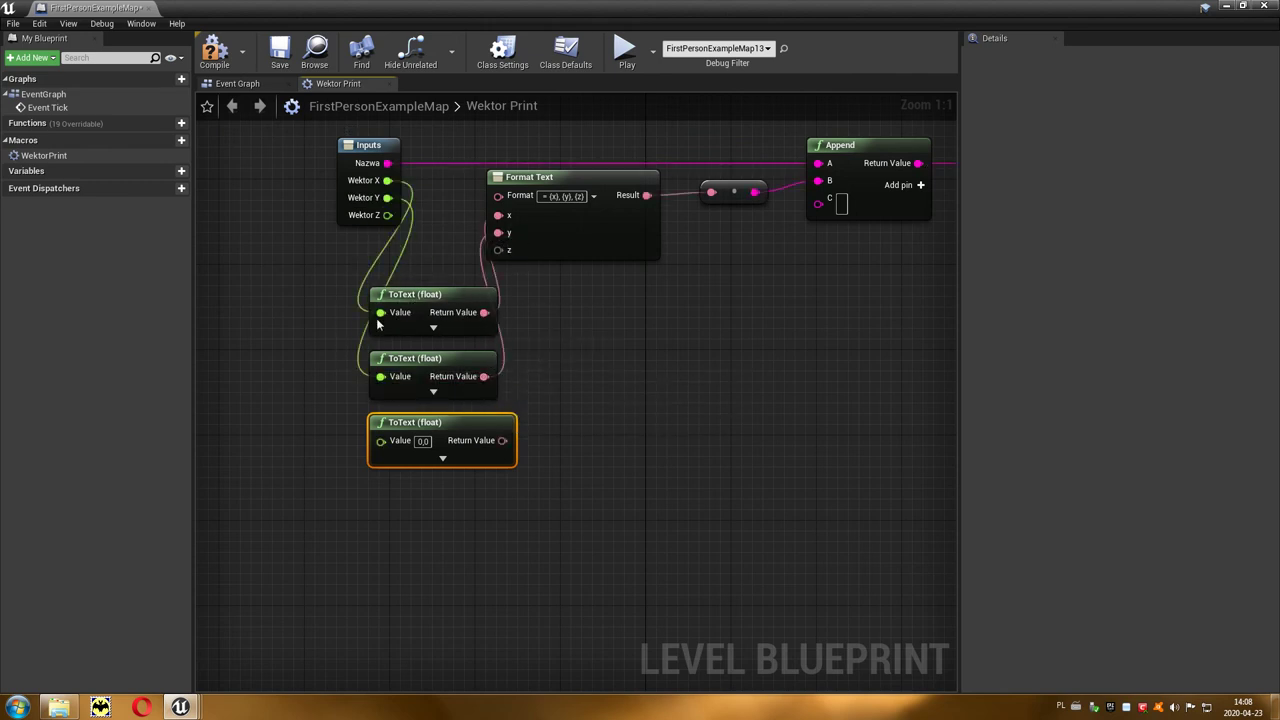
pyautogui.moveTo(387, 215)
pyautogui.mouseDown()
pyautogui.moveTo(370, 447)
pyautogui.moveTo(380, 441)
pyautogui.mouseUp()
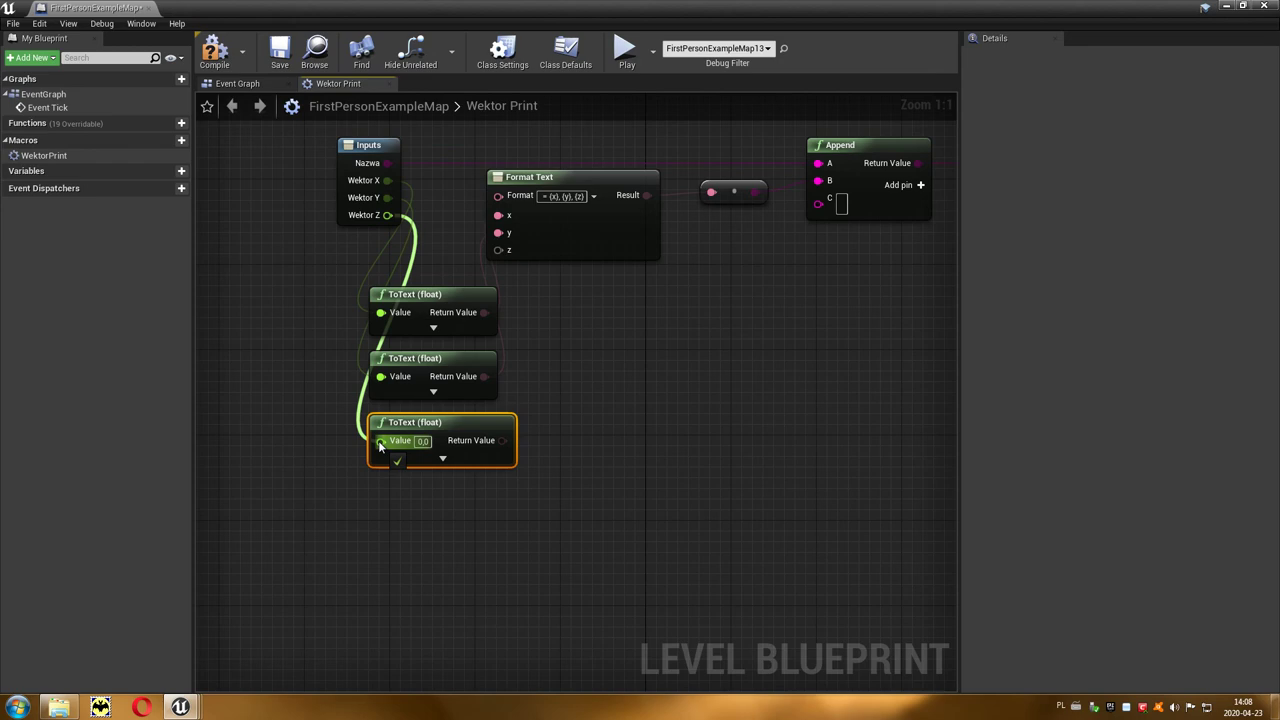
pyautogui.moveTo(484, 440); pyautogui.dragTo(498, 250)
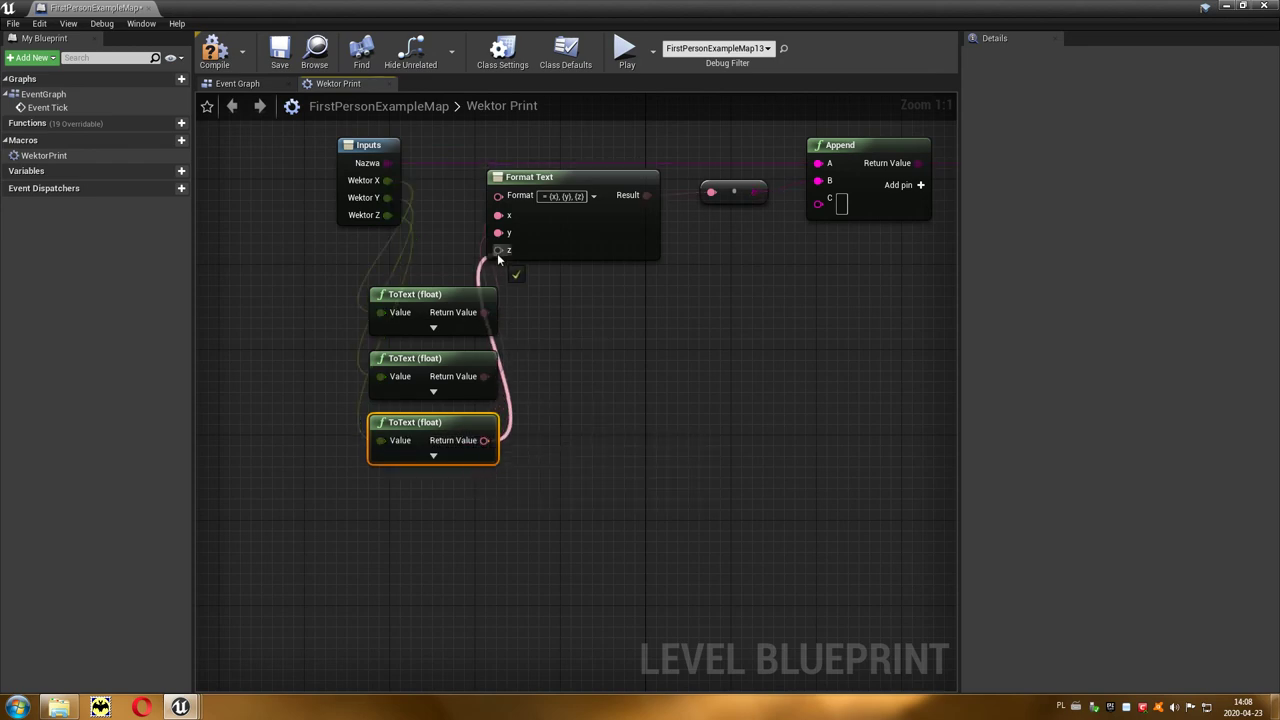